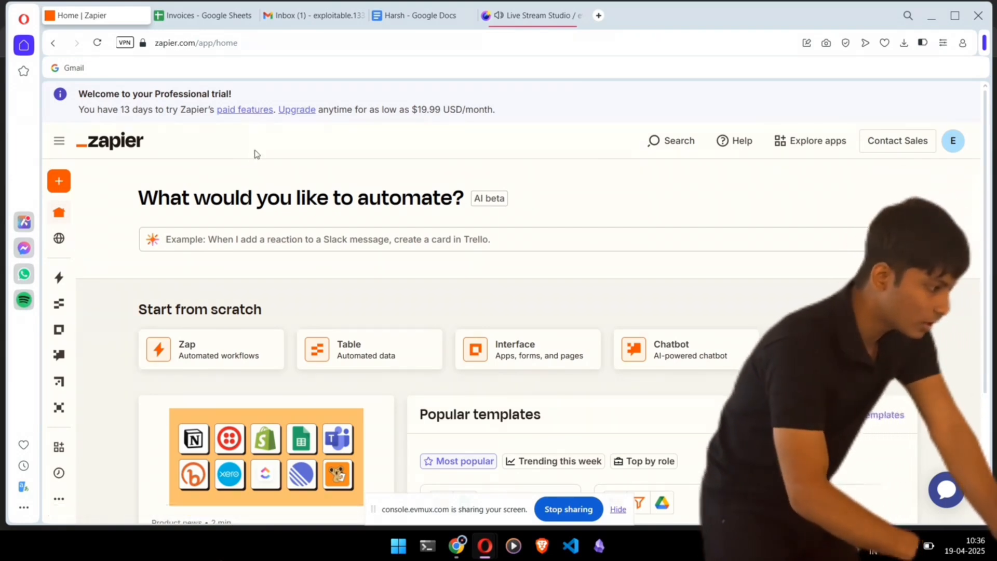
- Create a new Zap triggered by Gmail's New Attachment event
left_click(210, 23)
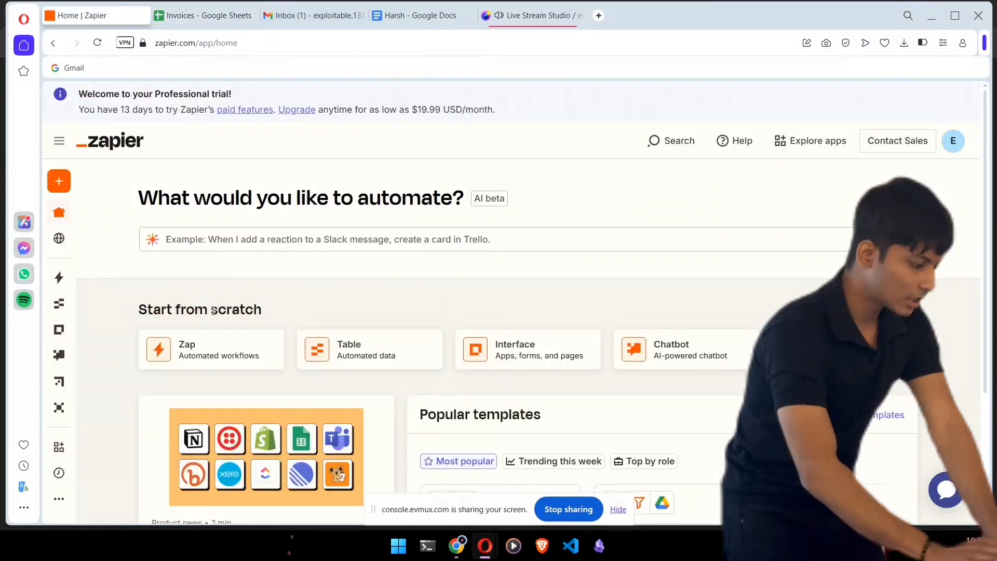
left_click(212, 354)
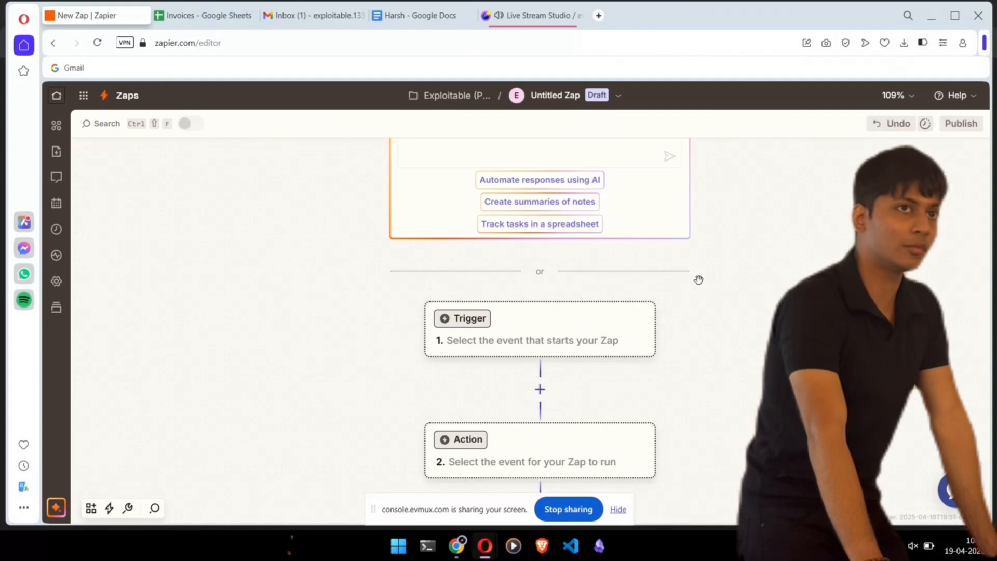
left_click(538, 314)
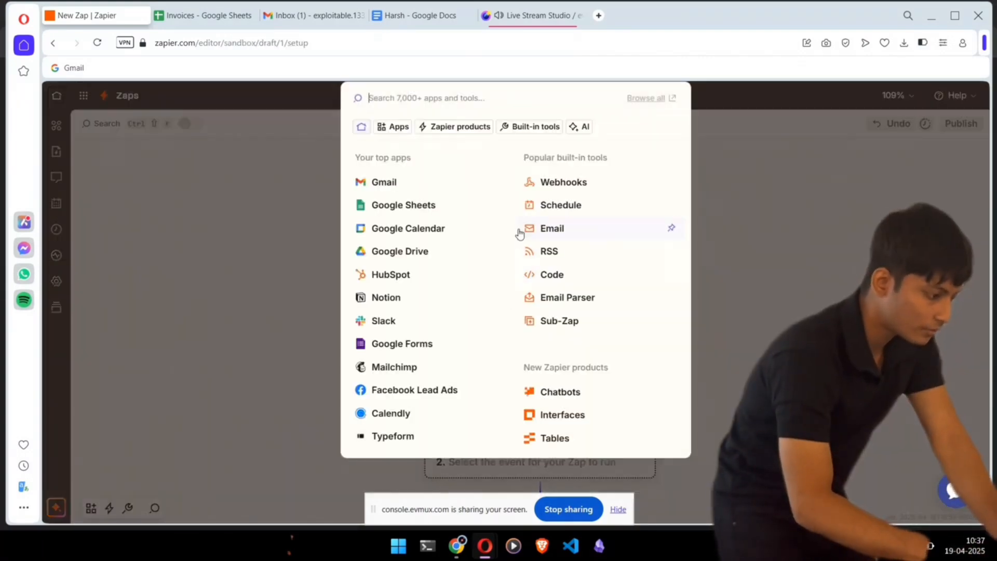
left_click(416, 182)
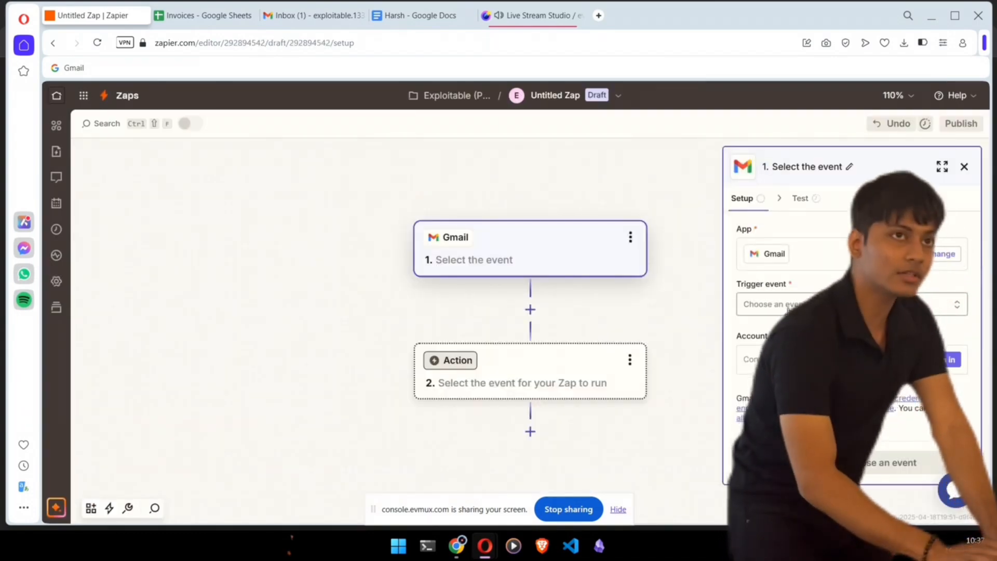
left_click(788, 307)
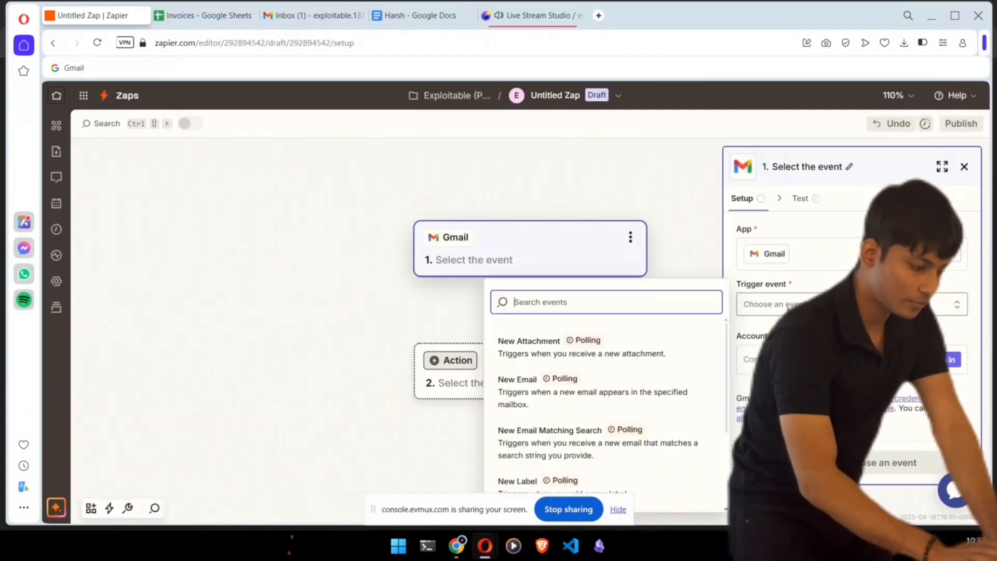
left_click(549, 349)
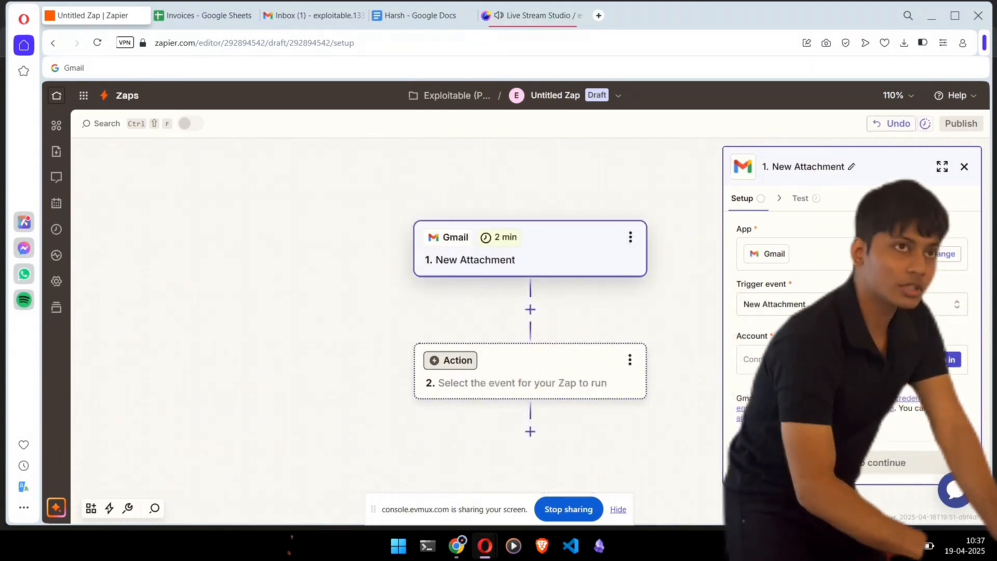
- Sign the Gmail trigger in with the Google account, allow Zapier access, and accept the default mailbox configuration
left_click(943, 360)
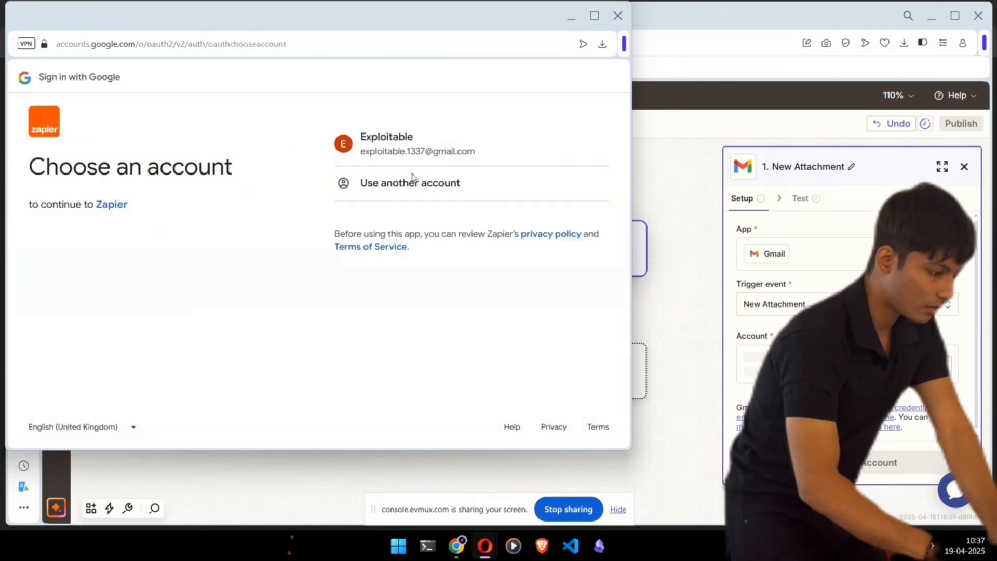
left_click(412, 139)
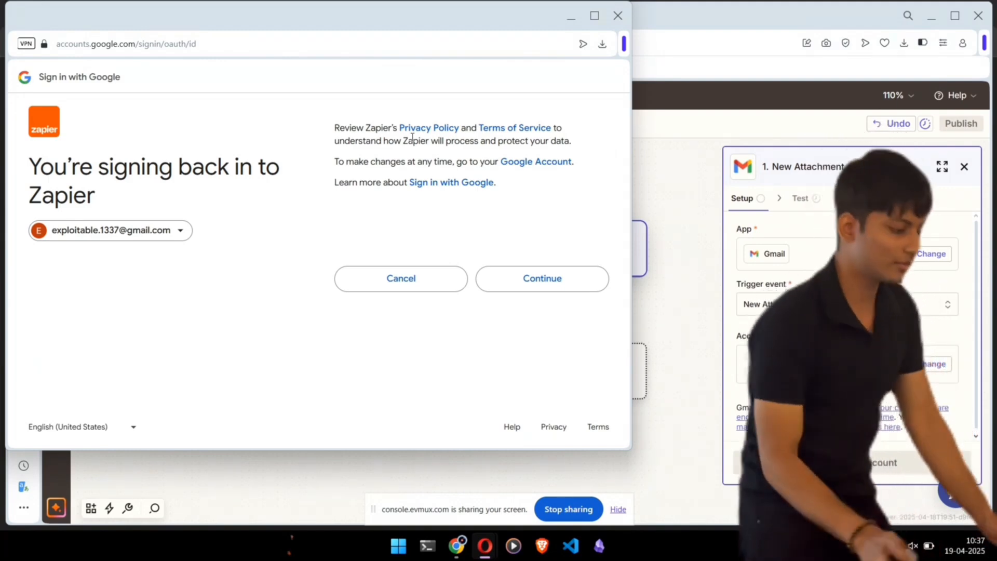
left_click(523, 281)
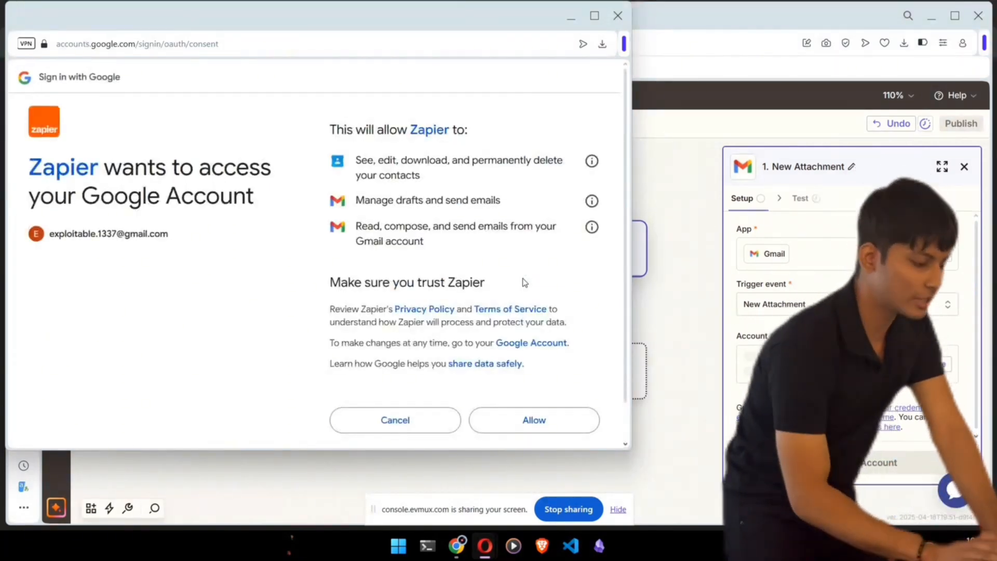
left_click(521, 426)
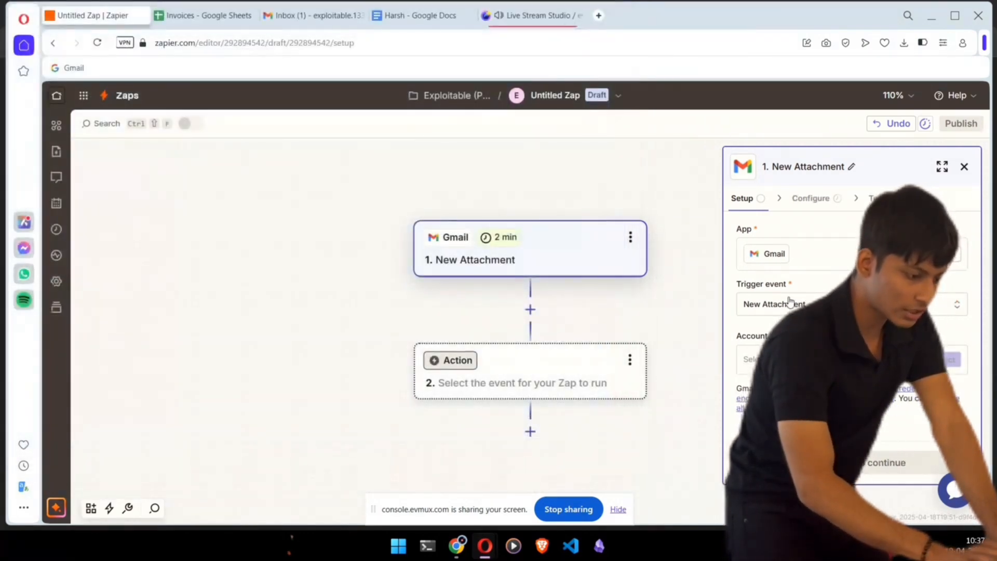
left_click(812, 199)
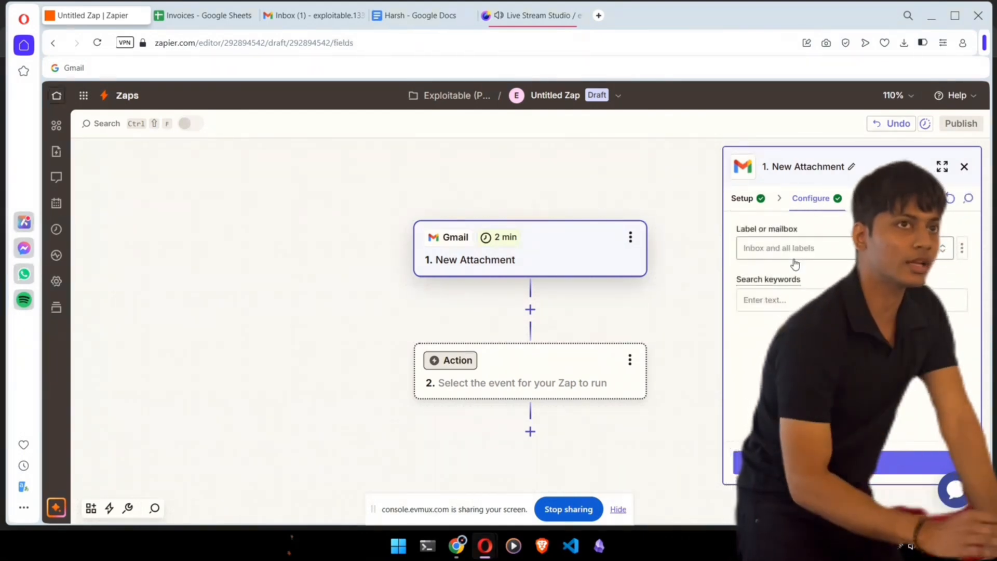
left_click(836, 462)
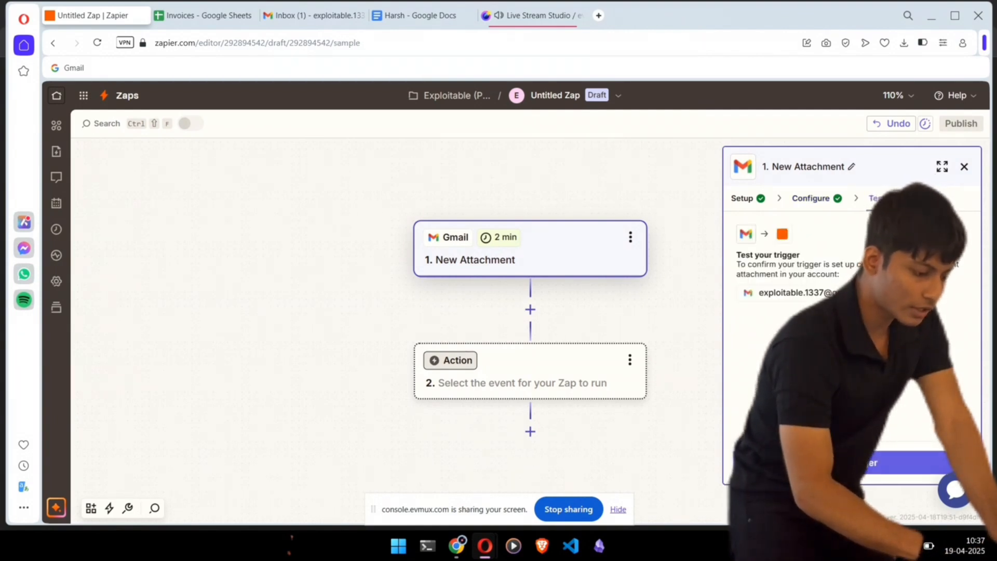
- Switch to Gmail and view the Final-Invoice-Template.png attachment in the no-subject email
left_click(290, 15)
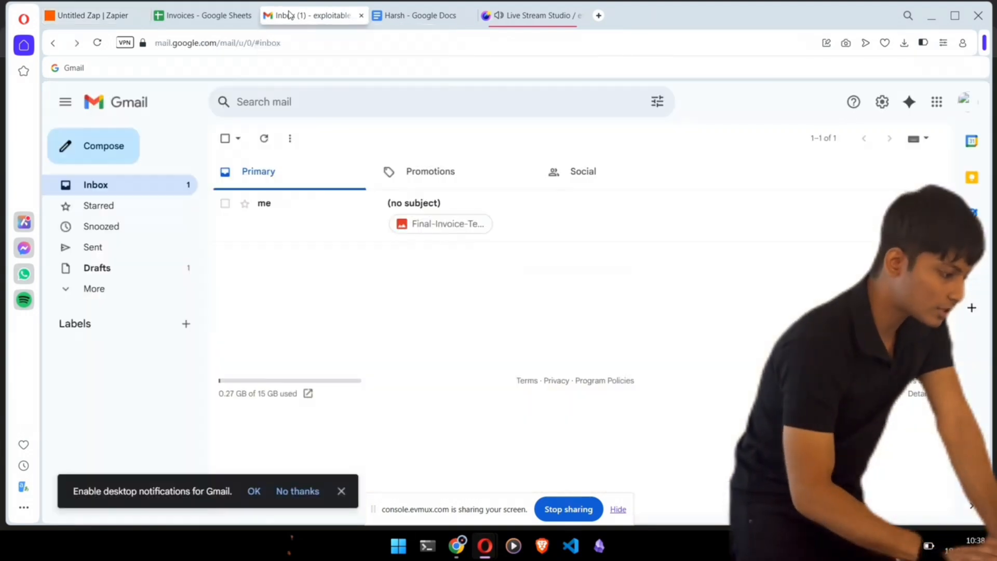
left_click(386, 205)
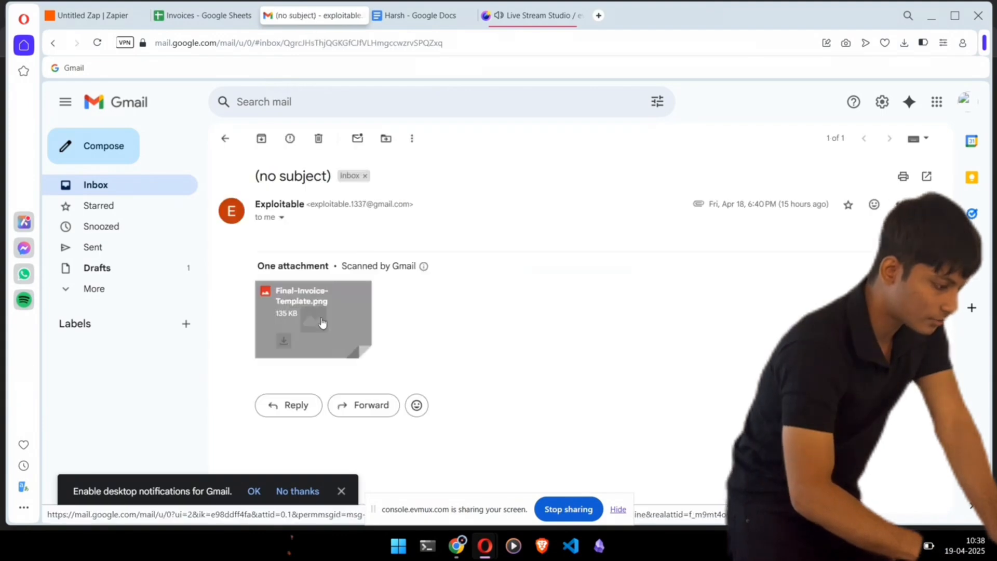
left_click(321, 323)
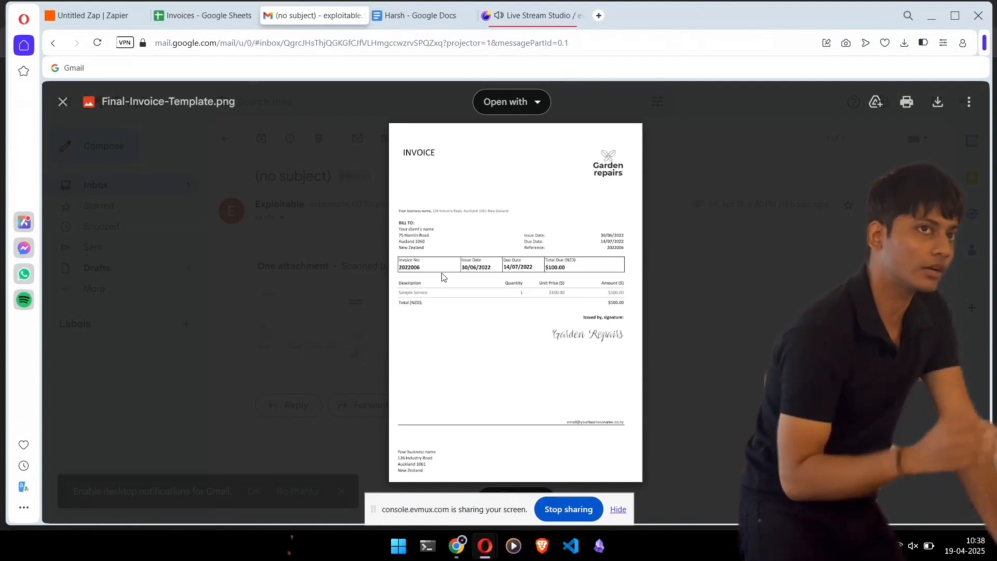
- Return to the Zap in Zapier, test the trigger, and continue with the found attachment record
left_click(104, 15)
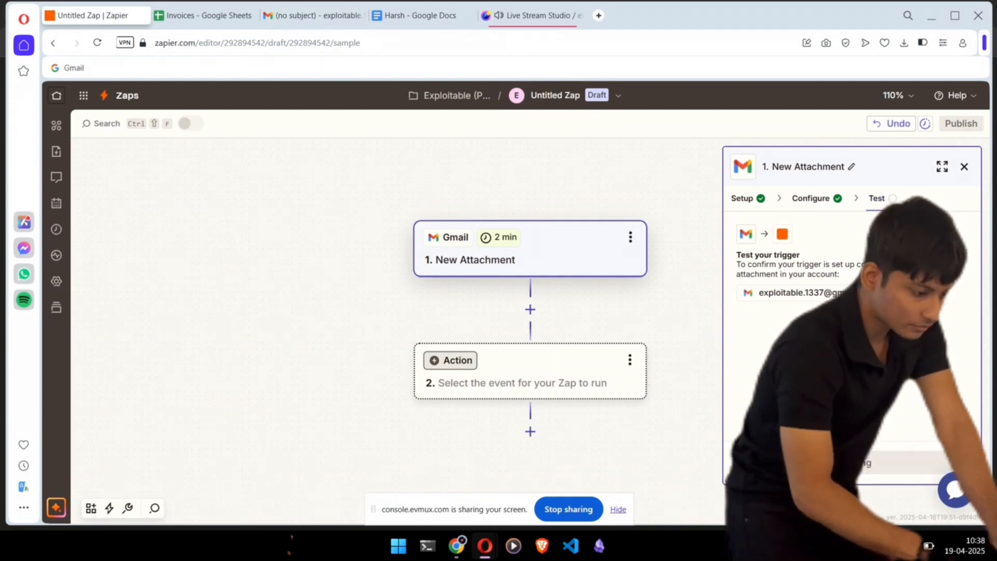
left_click(848, 342)
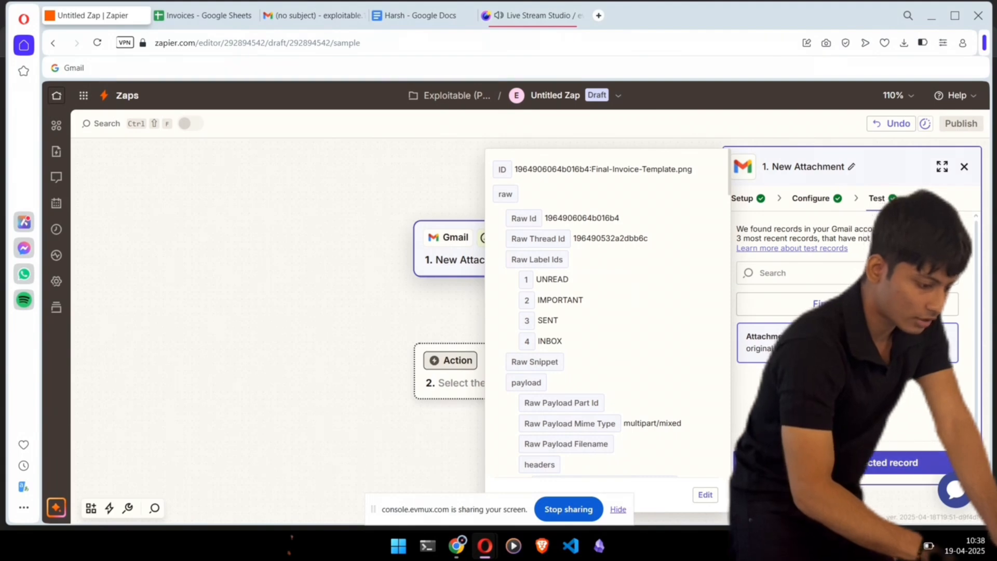
left_click(848, 463)
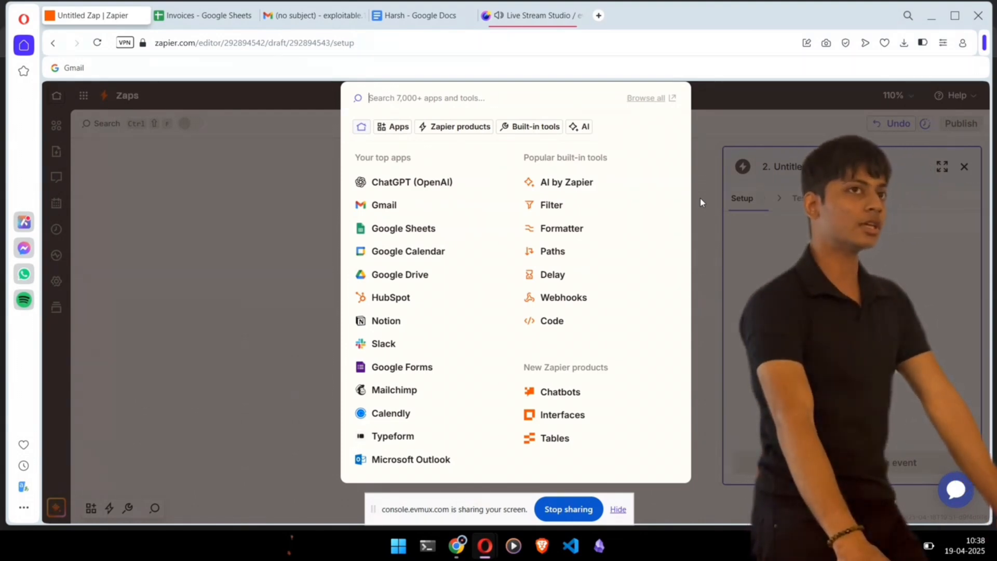
- Set the second step to ChatGPT (OpenAI) with the Analyze Image Content With Vision event and open its configuration
left_click(456, 185)
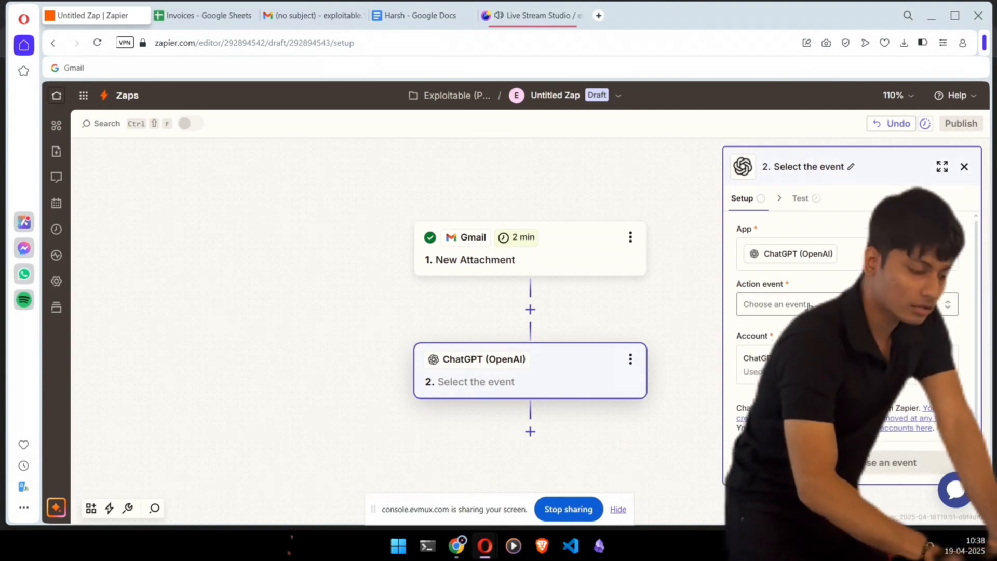
left_click(809, 306)
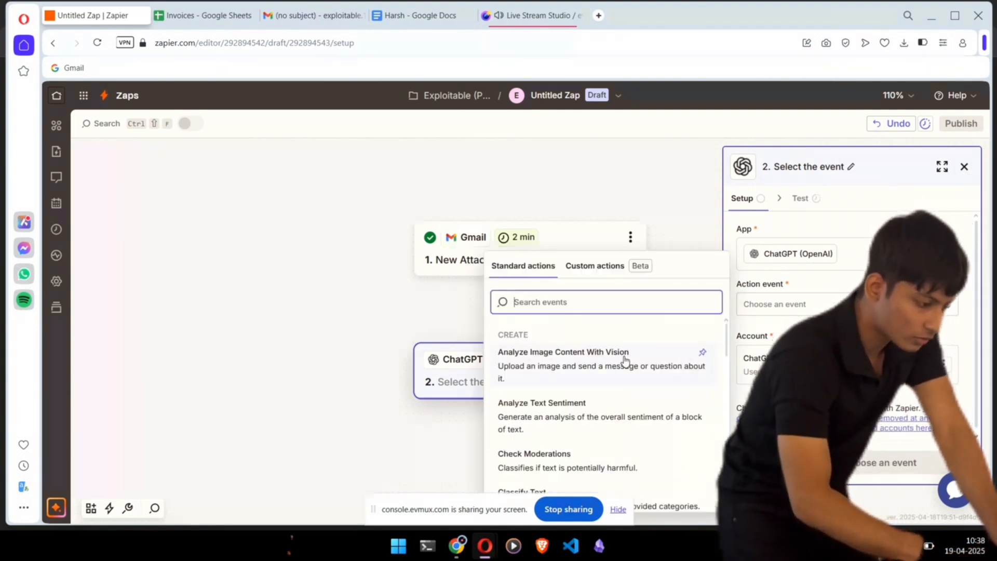
left_click(540, 366)
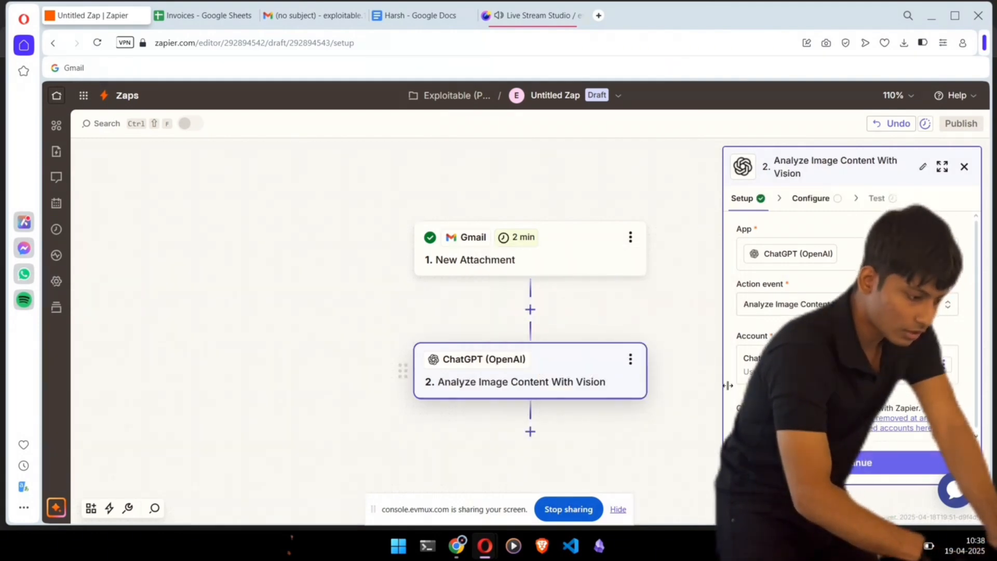
left_click(811, 198)
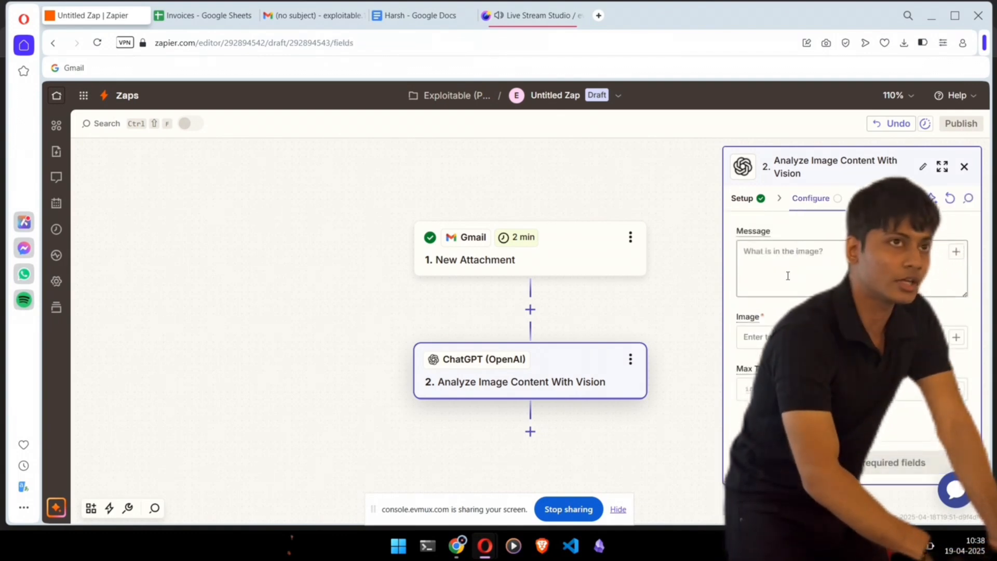
- Copy the invoice extraction prompt from the Harsh Google Doc into the ChatGPT step's Message
left_click(786, 279)
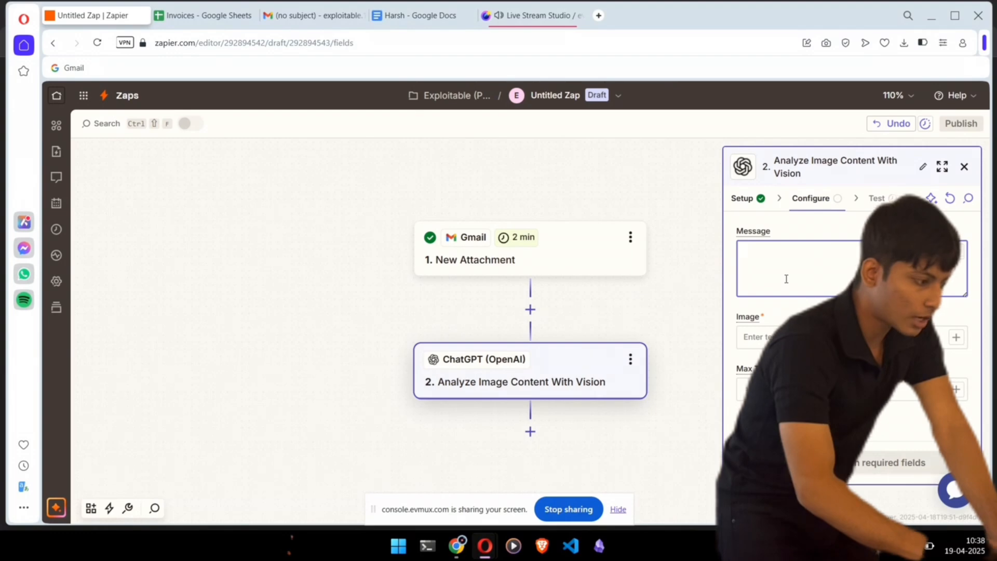
left_click(418, 21)
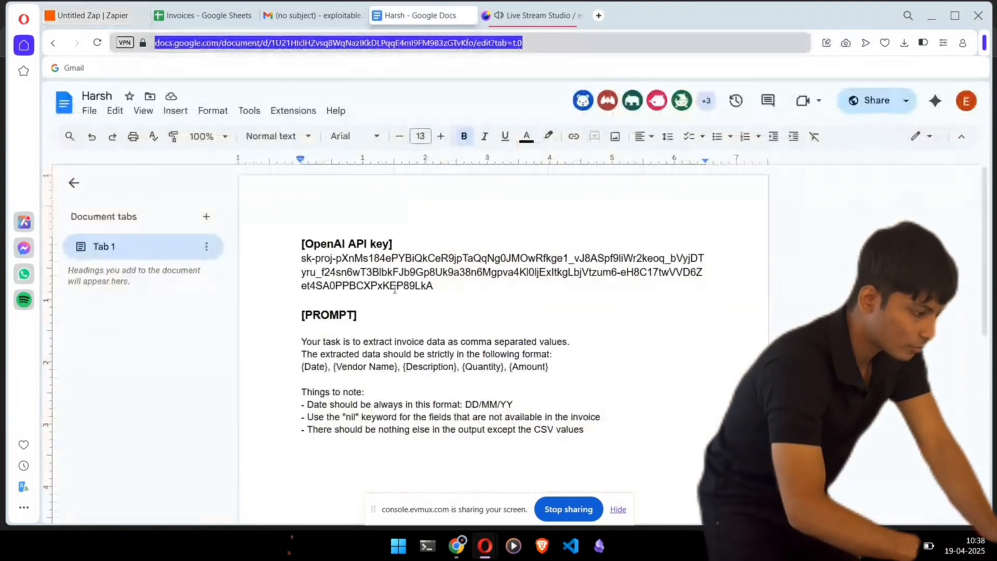
left_click_drag(599, 432, 300, 340)
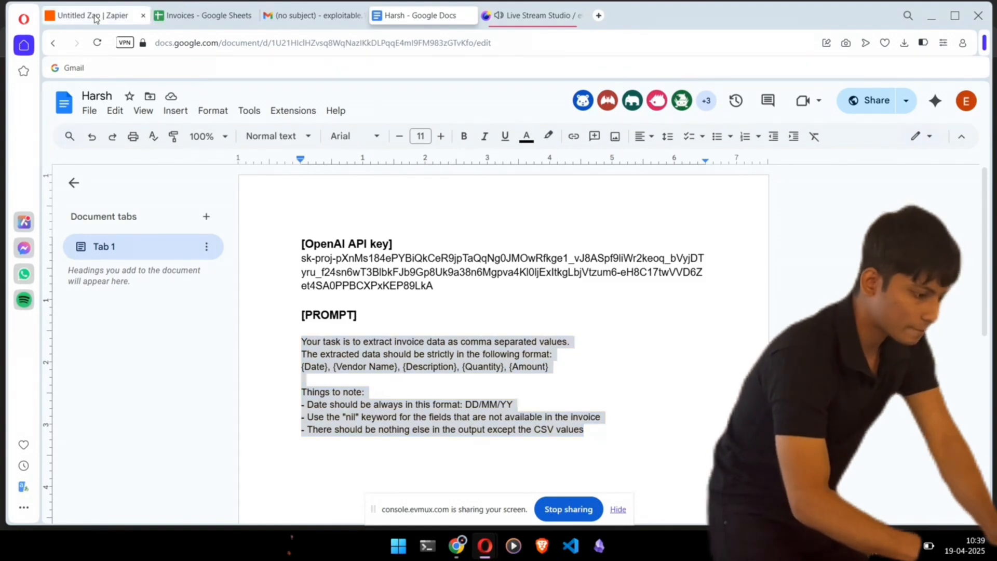
left_click(95, 18)
key("ctrl+v")
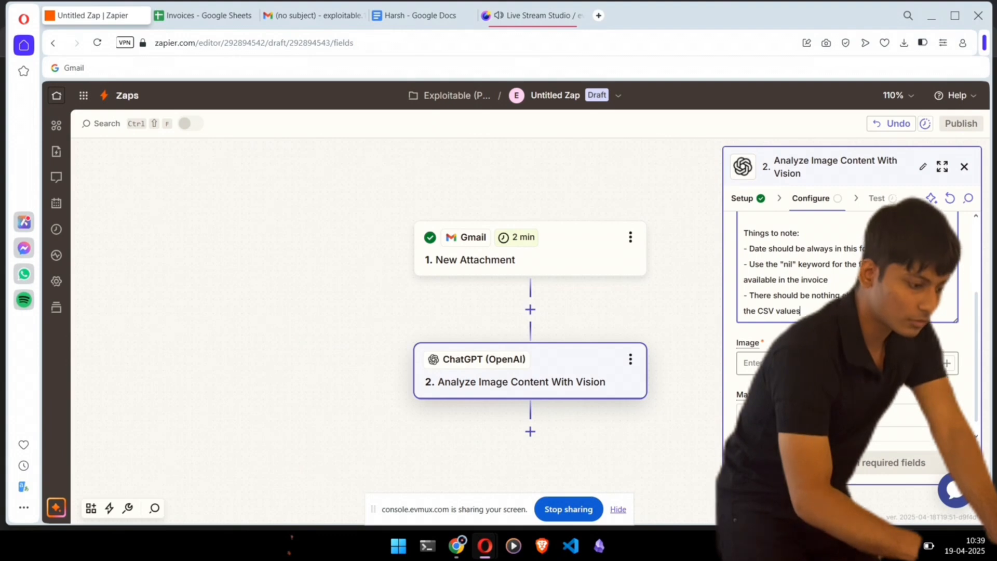
- Set the ChatGPT step's Image to the Attachment value from the Gmail New Attachment trigger
left_click(831, 363)
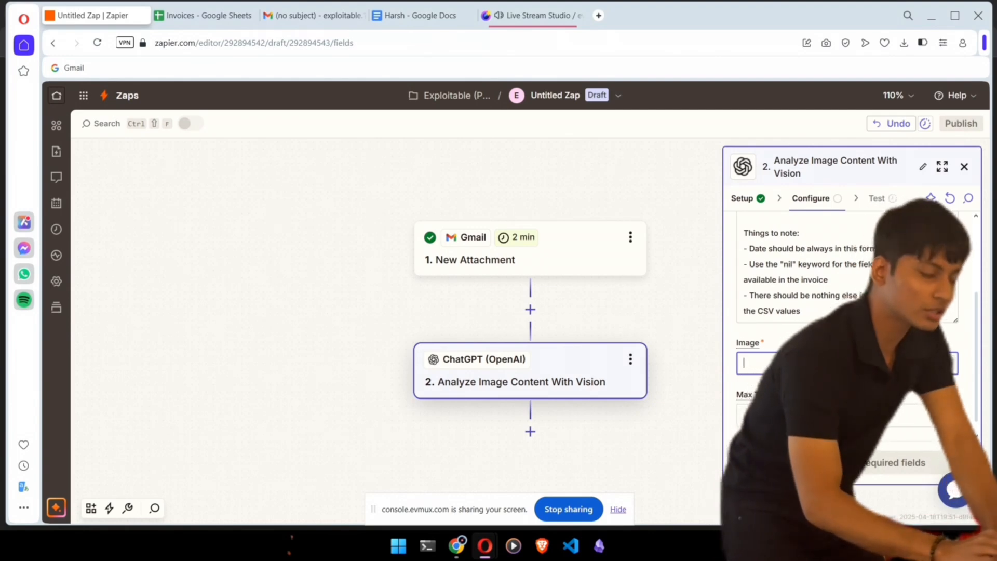
type("/")
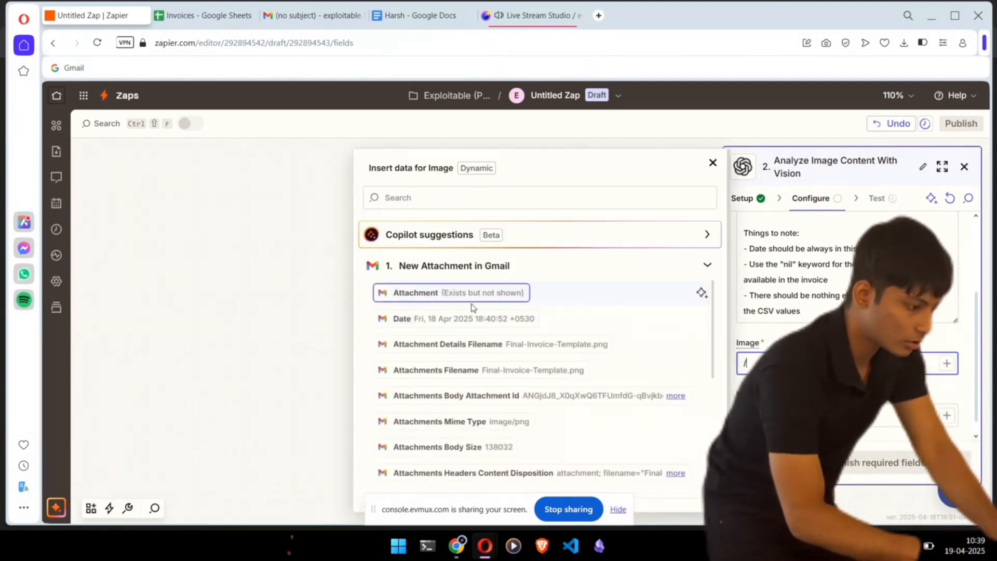
scroll(460, 390, "down", 2)
scroll(459, 387, "up", 2)
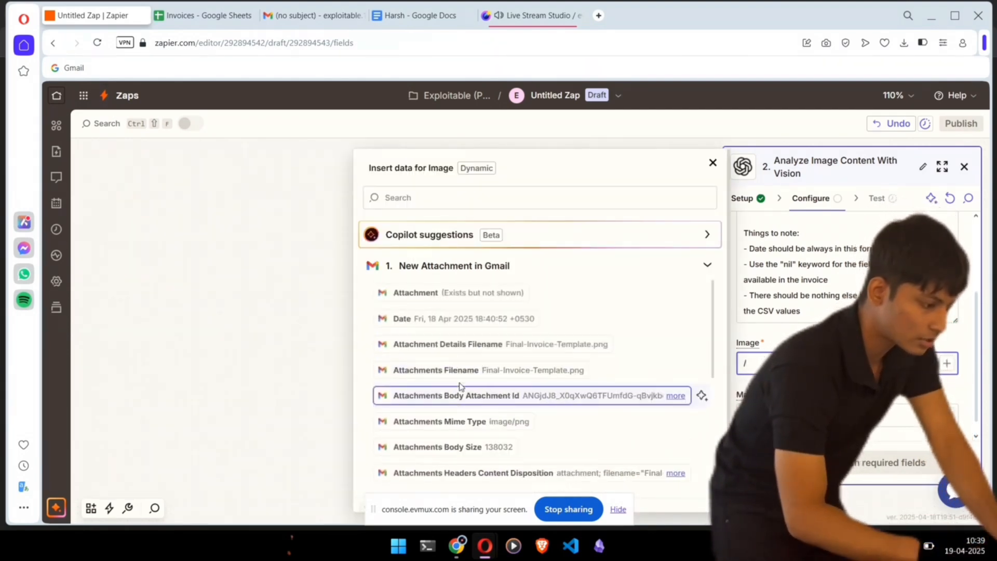
left_click(440, 292)
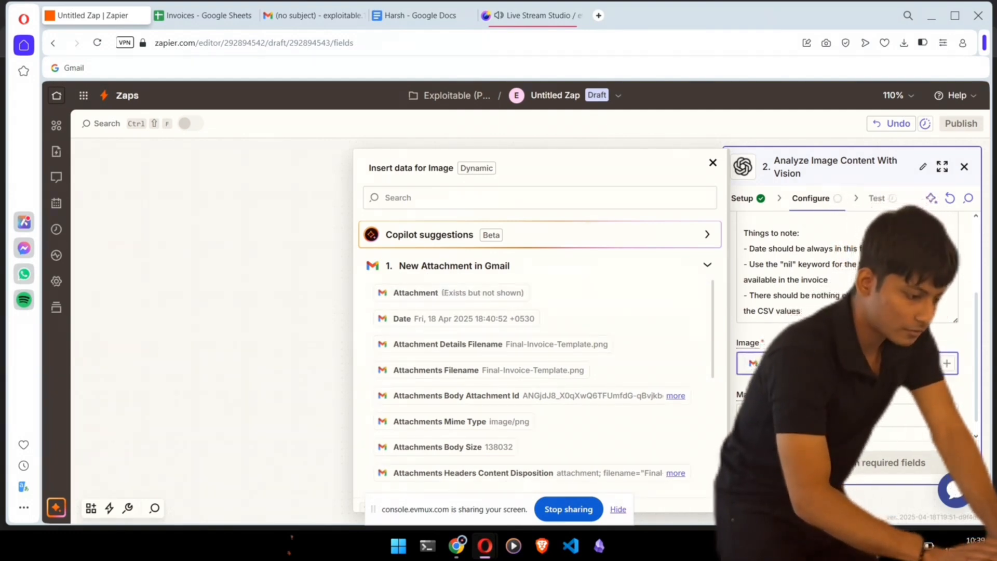
scroll(848, 332, "down", 1)
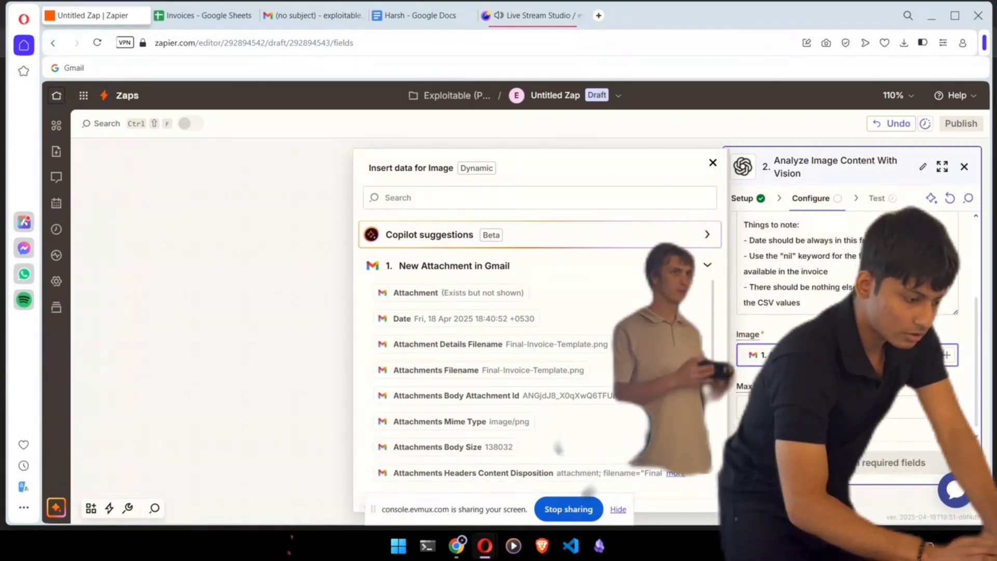
scroll(831, 281, "up", 3)
scroll(832, 281, "up", 2)
scroll(831, 281, "down", 5)
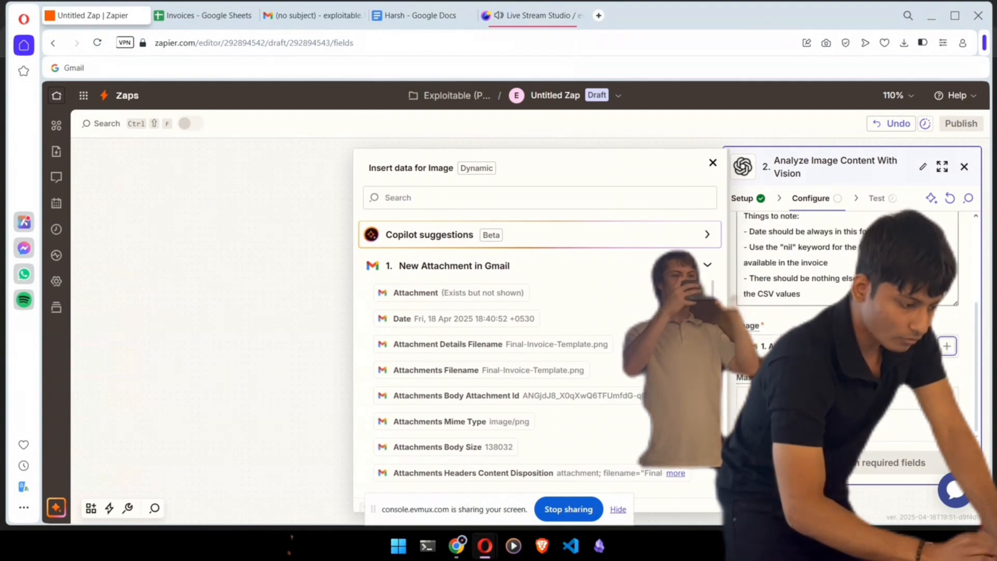
left_click(833, 294)
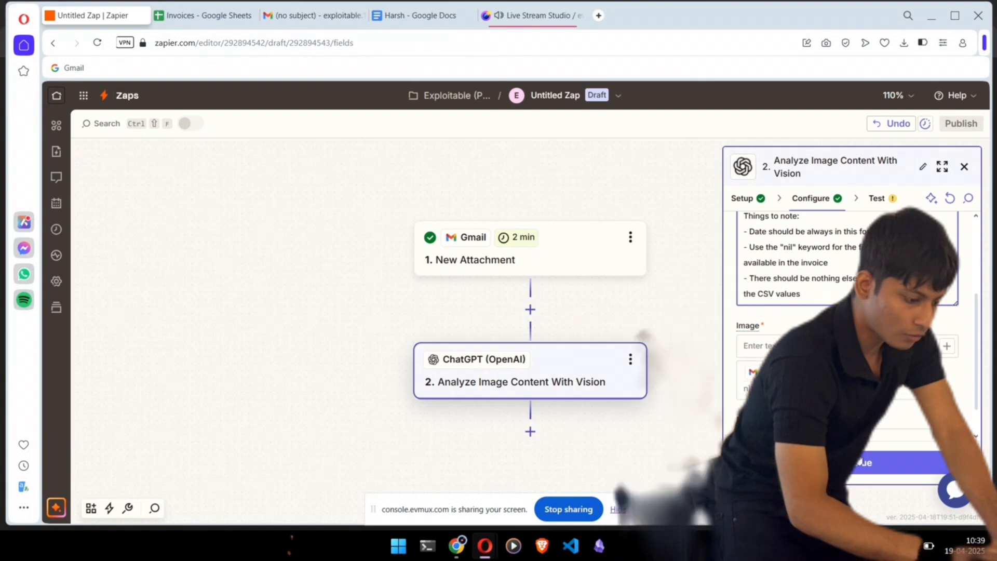
- Continue to the ChatGPT image analysis step's test and run it
left_click(860, 463)
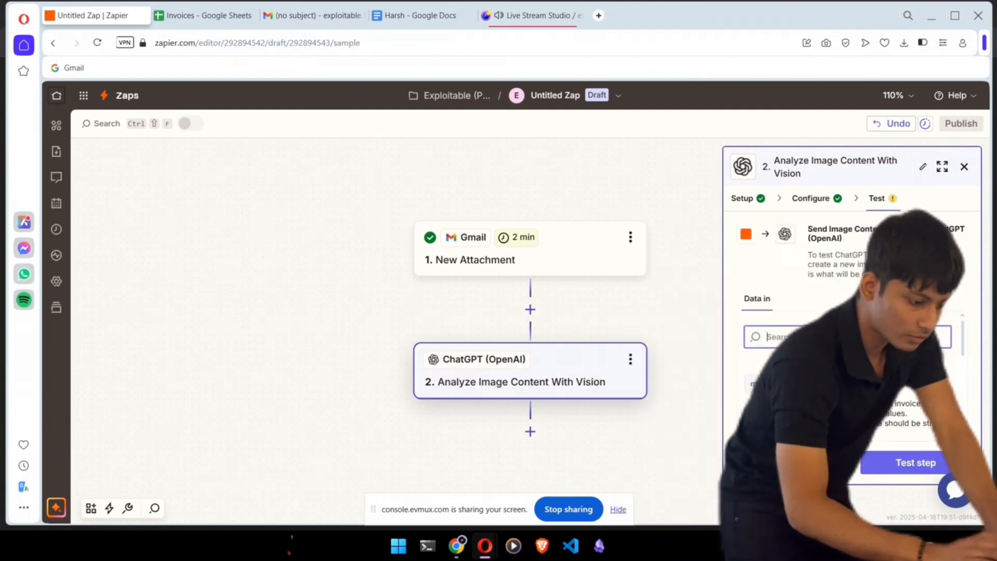
left_click(875, 467)
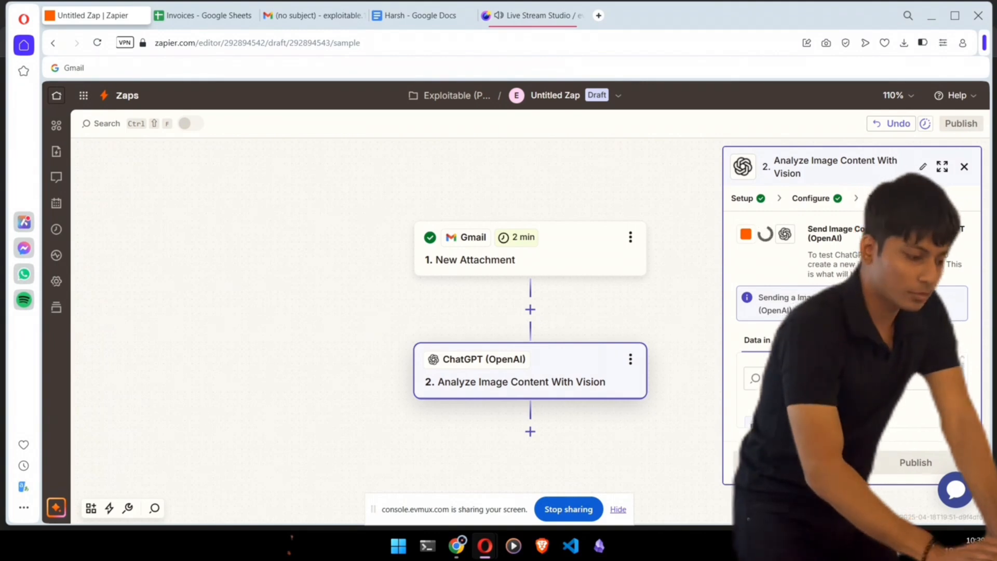
- Expand the ChatGPT step and examine the Image Analysis values in its test output, then close the step
left_click(942, 167)
scroll(520, 363, "up", 3)
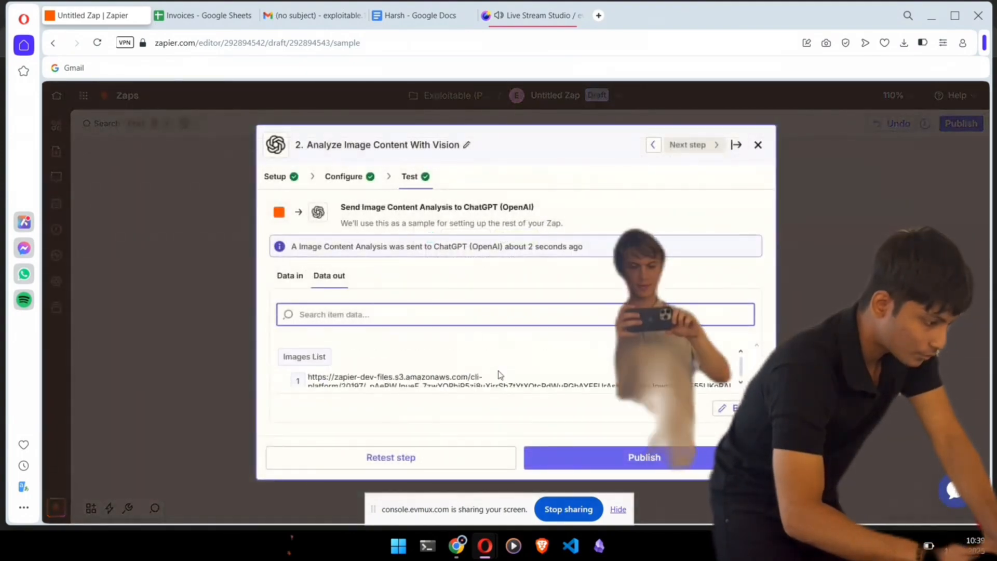
scroll(500, 375, "down", 3)
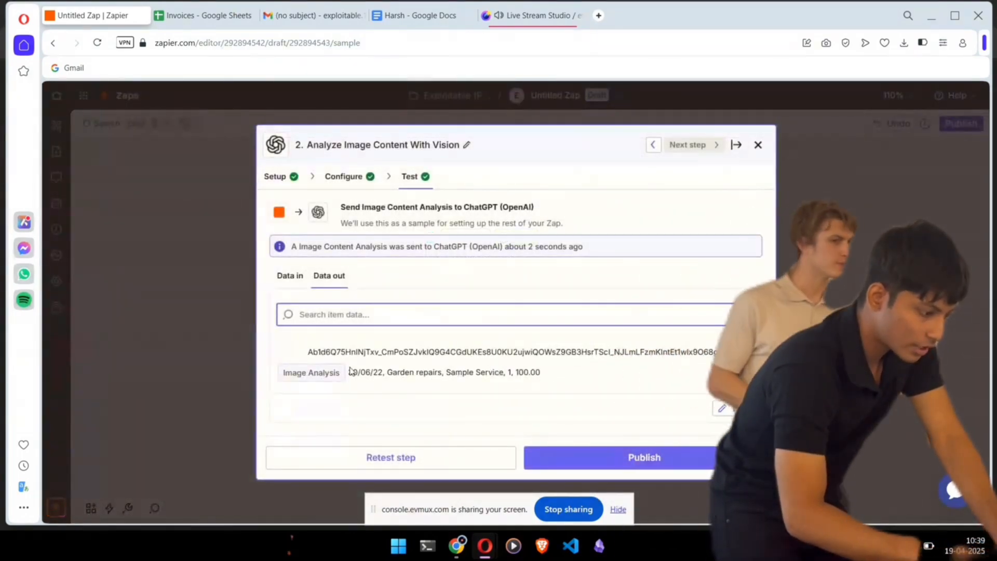
left_click_drag(351, 371, 500, 373)
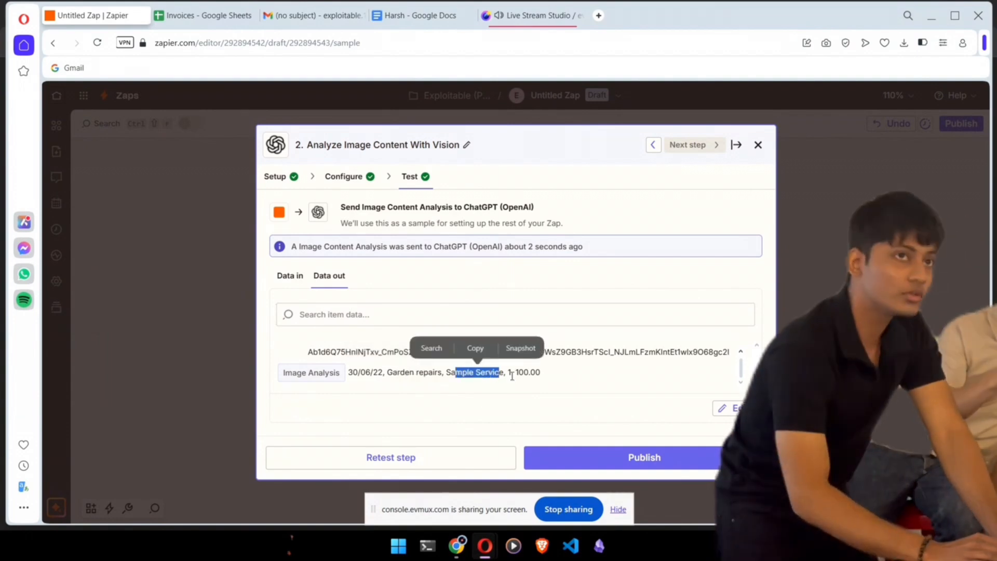
left_click(758, 147)
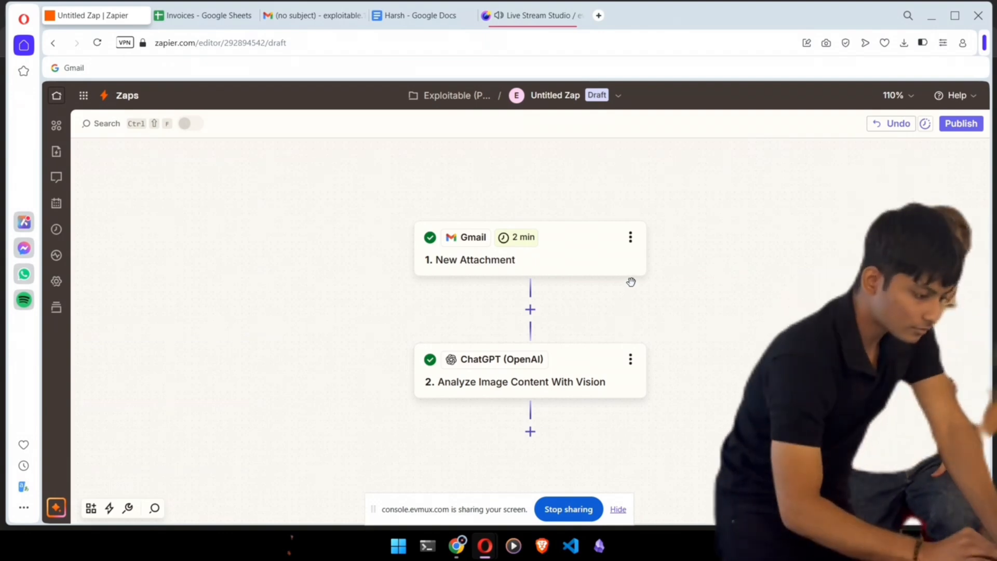
- Add a Google Sheets step after the ChatGPT step with the Create Multiple Spreadsheet Rows event
left_click(531, 375)
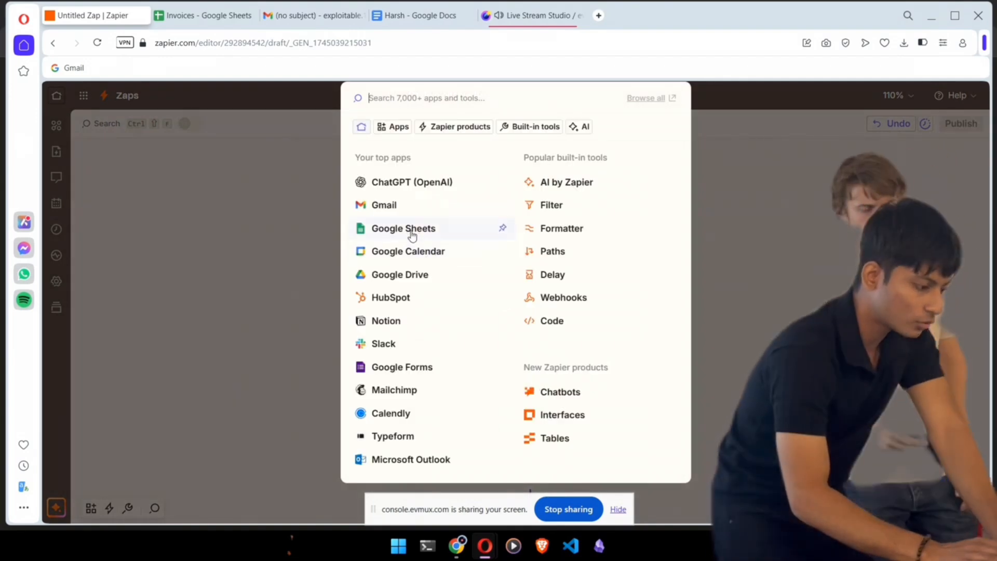
left_click(412, 234)
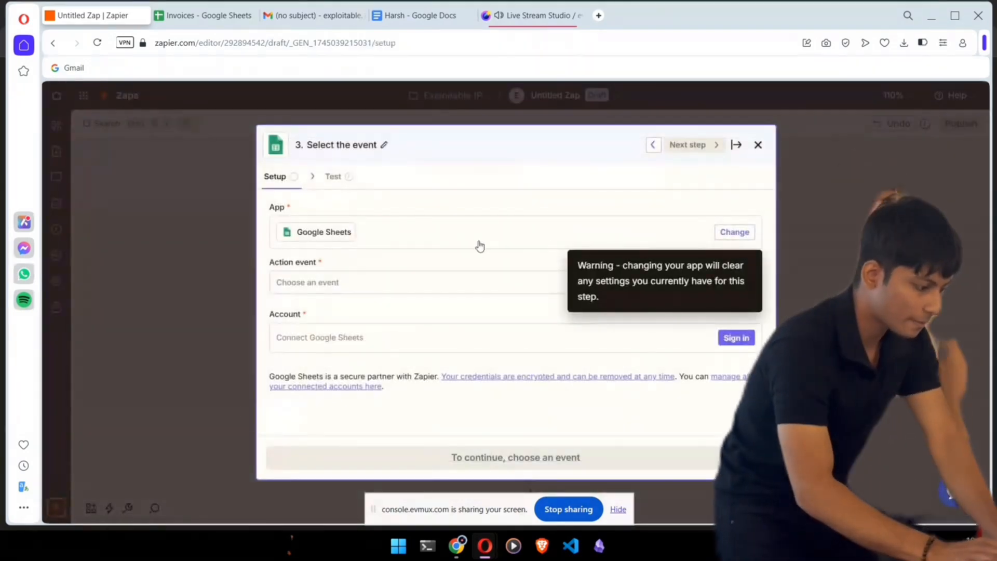
left_click(404, 285)
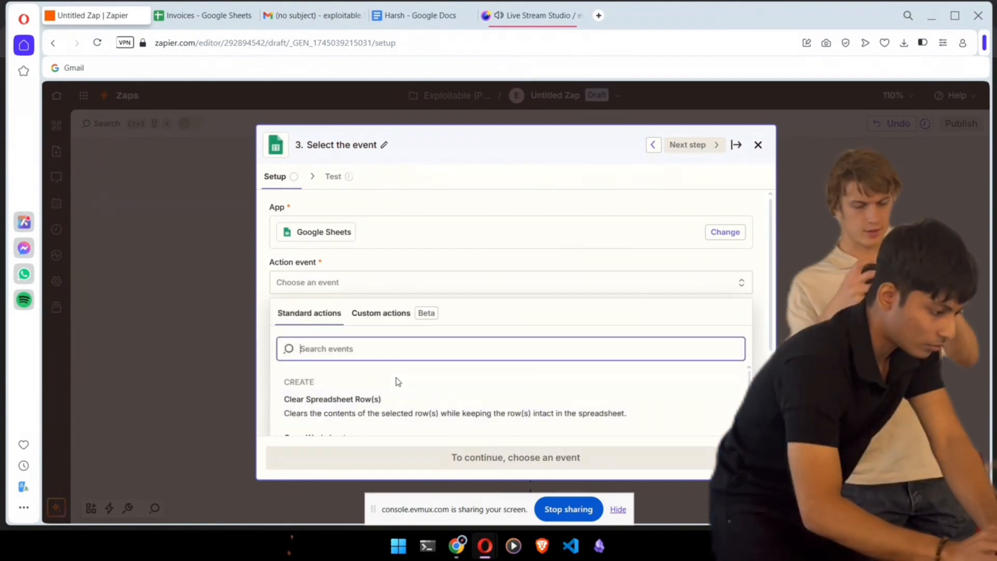
type("multi")
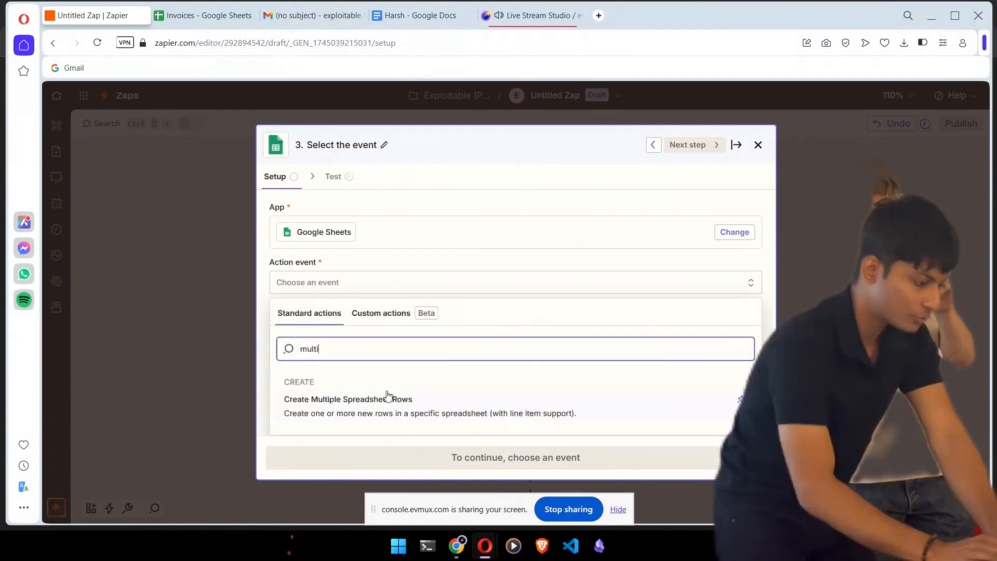
left_click(388, 398)
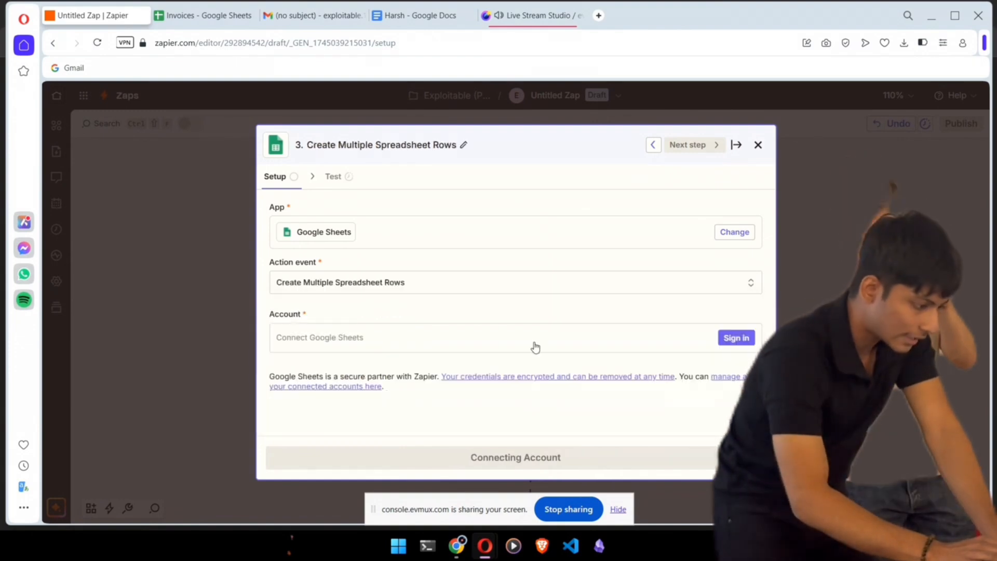
- Connect the Exploitable Google account to the Google Sheets step and grant Zapier access
left_click(733, 339)
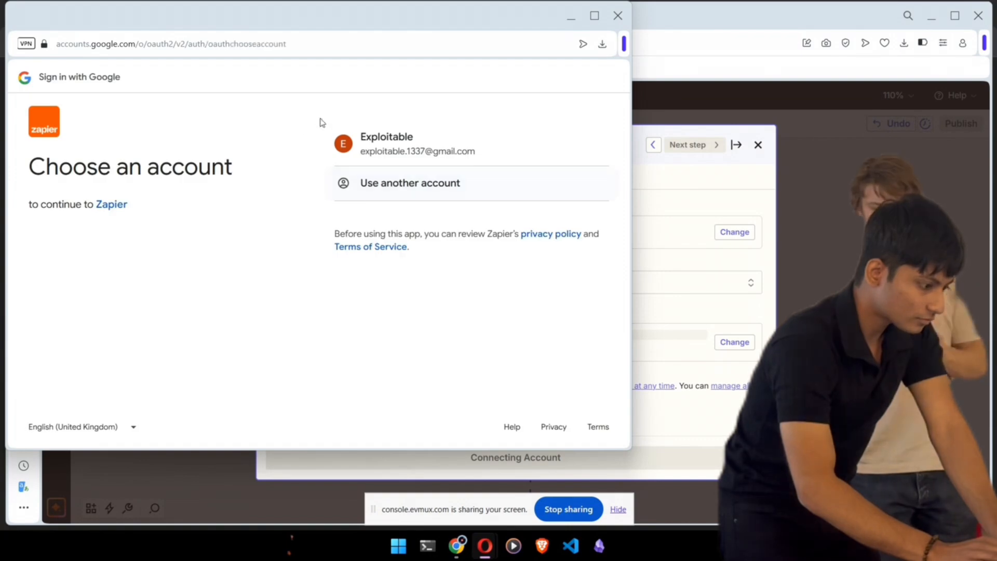
left_click(368, 146)
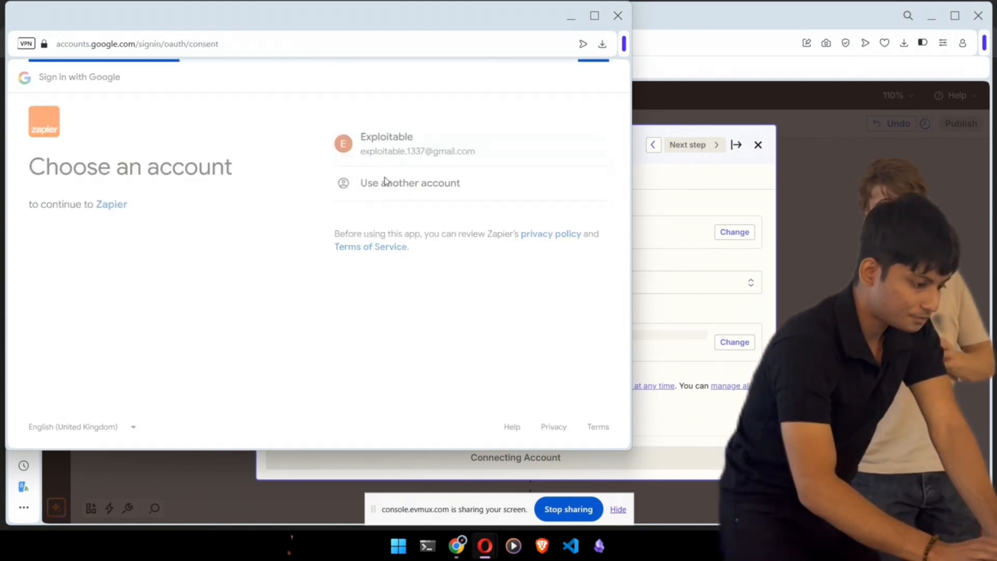
left_click(553, 401)
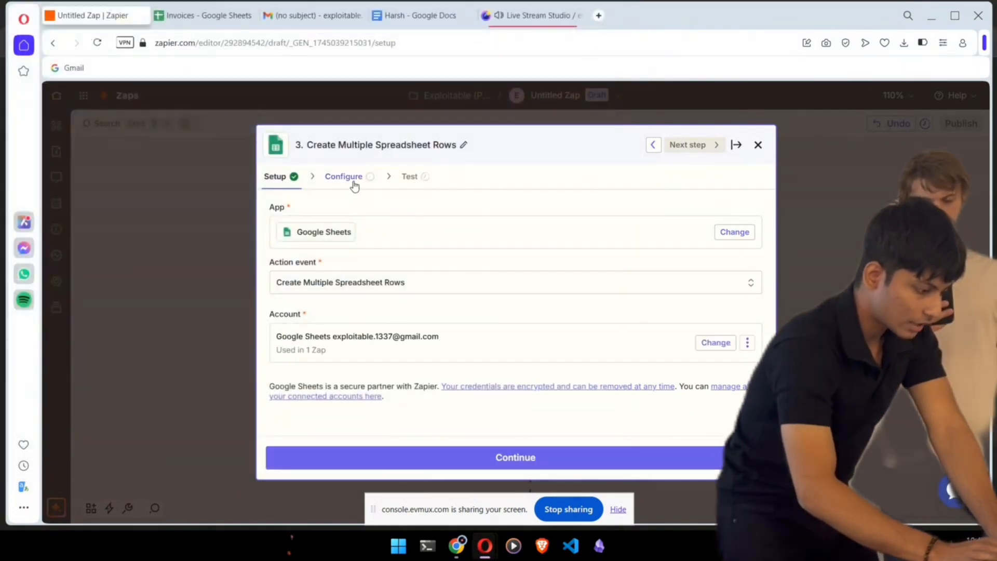
- Configure the Google Sheets step to use the Invoices spreadsheet and its Sheet1 worksheet
left_click(355, 186)
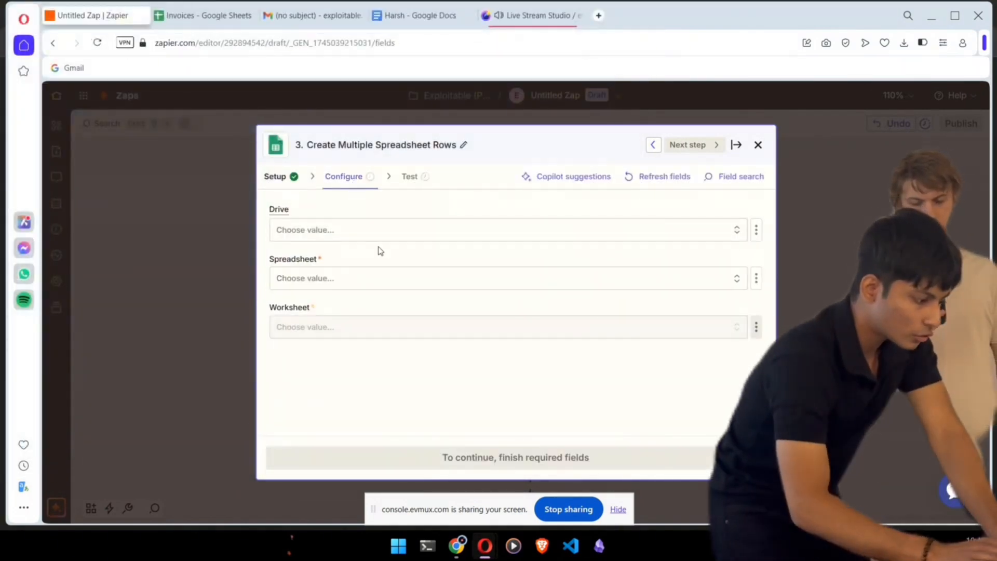
left_click(383, 279)
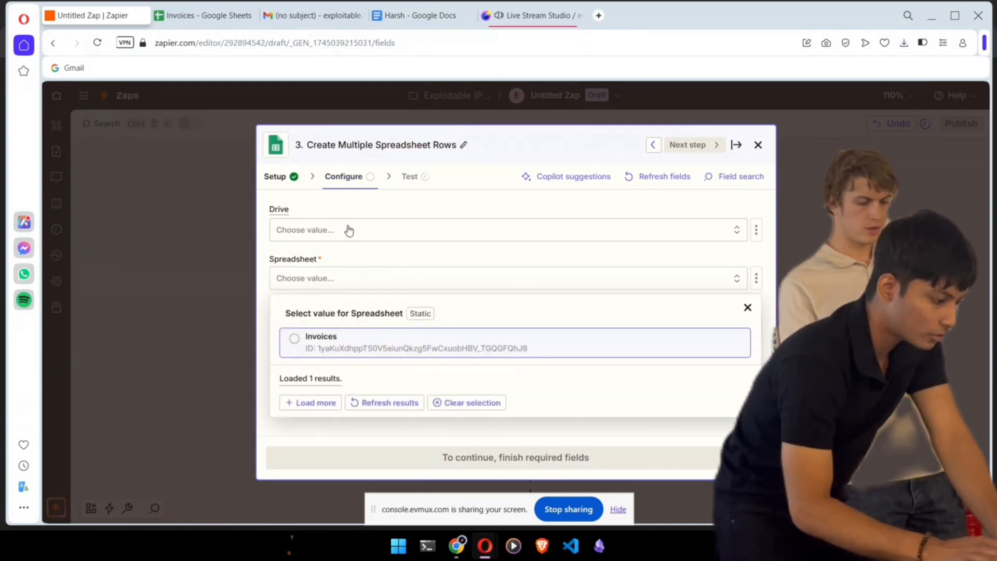
left_click(366, 349)
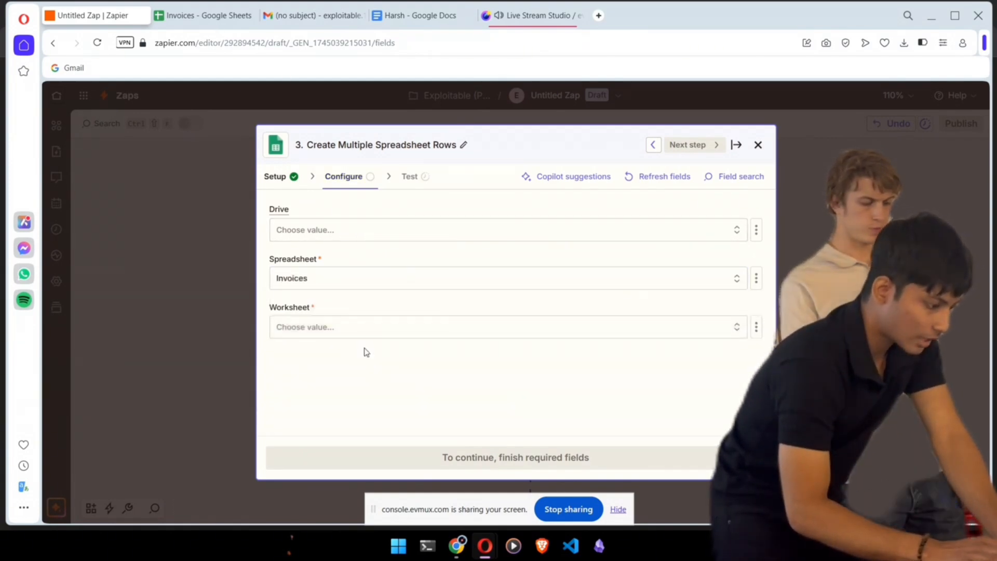
left_click(354, 327)
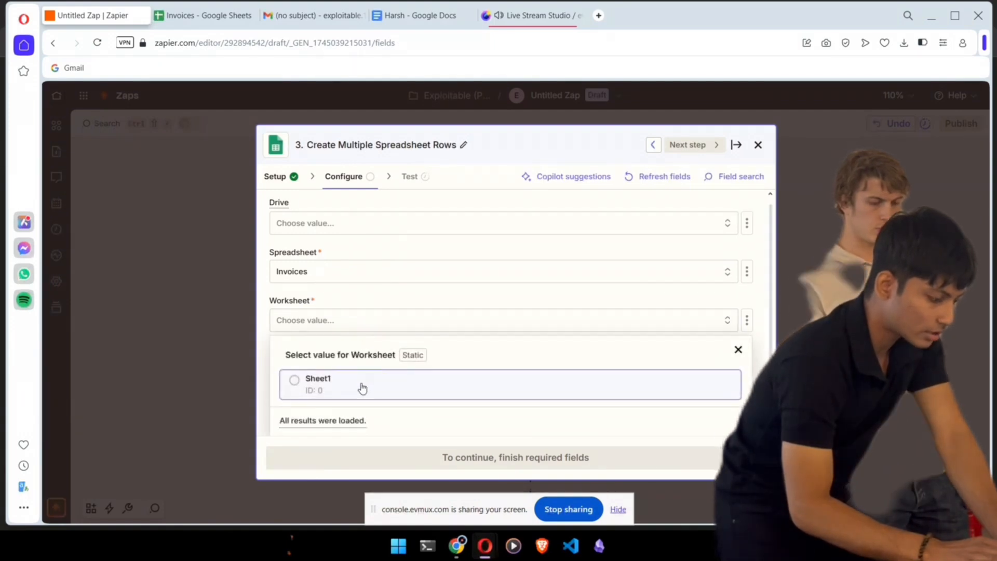
left_click(362, 387)
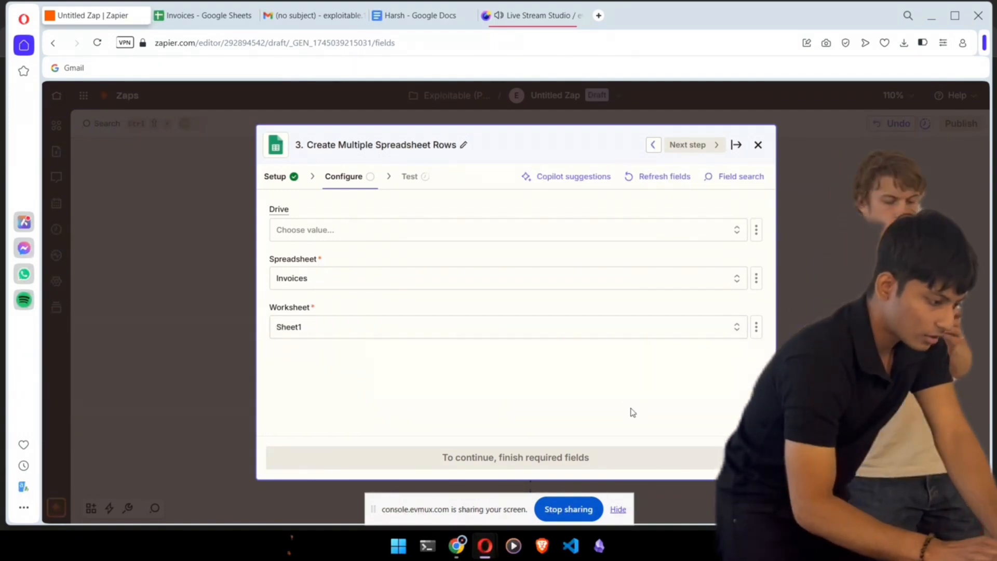
scroll(412, 329, "down", 2)
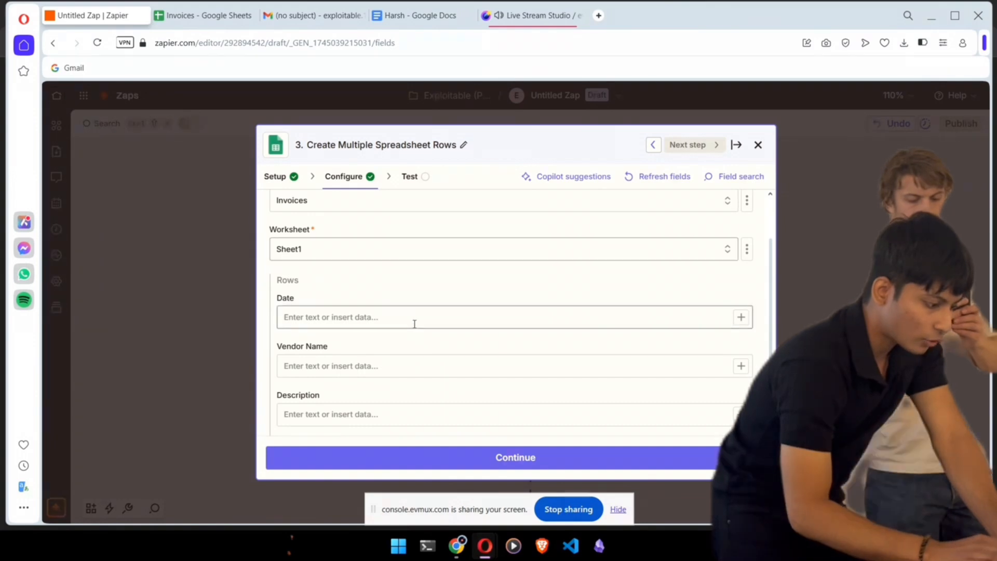
scroll(342, 319, "down", 1)
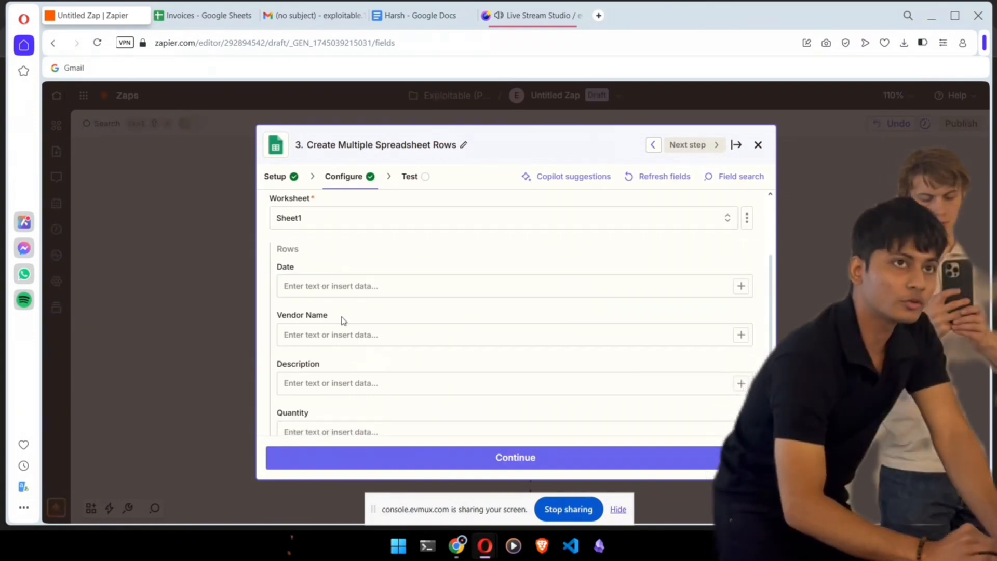
scroll(341, 320, "down", 1)
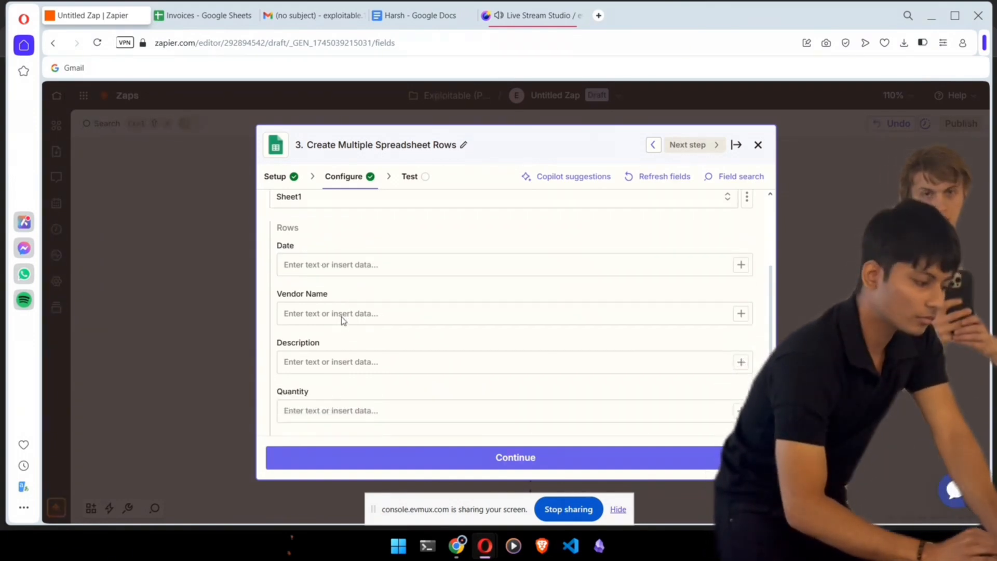
left_click(334, 266)
type("/")
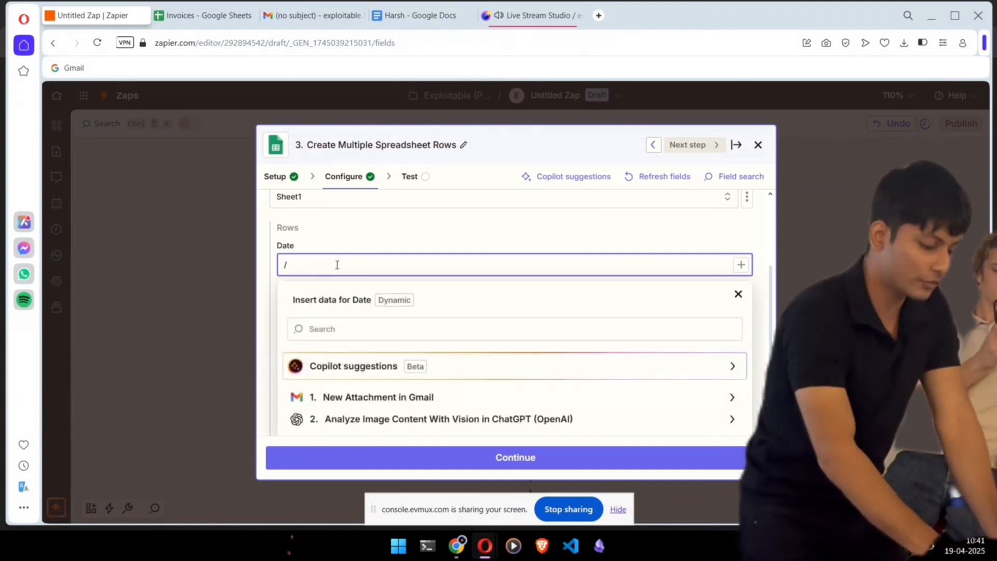
key("BackSpace")
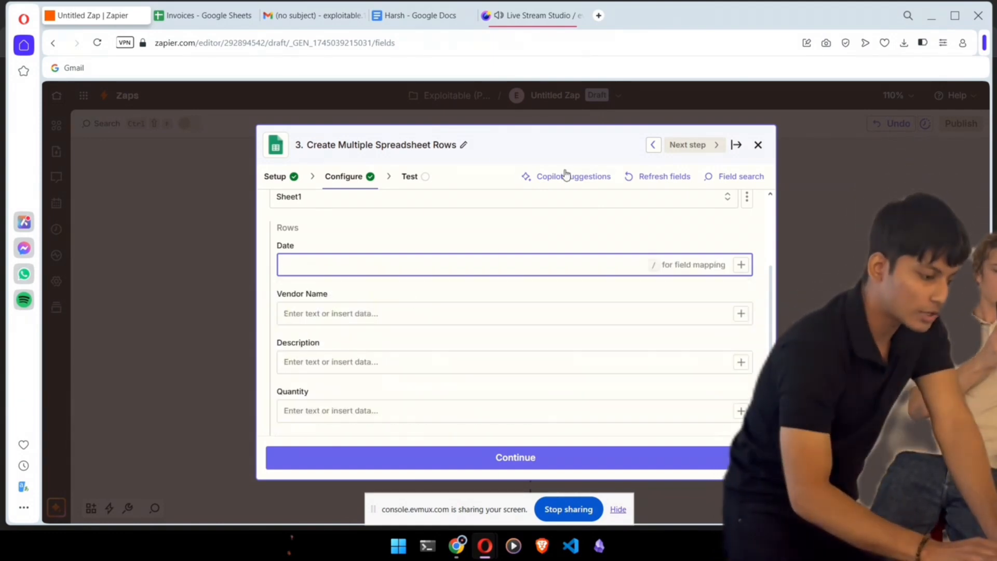
- Close the Google Sheets step and insert a Formatter step with the Utilities event between ChatGPT and Google Sheets
left_click(758, 146)
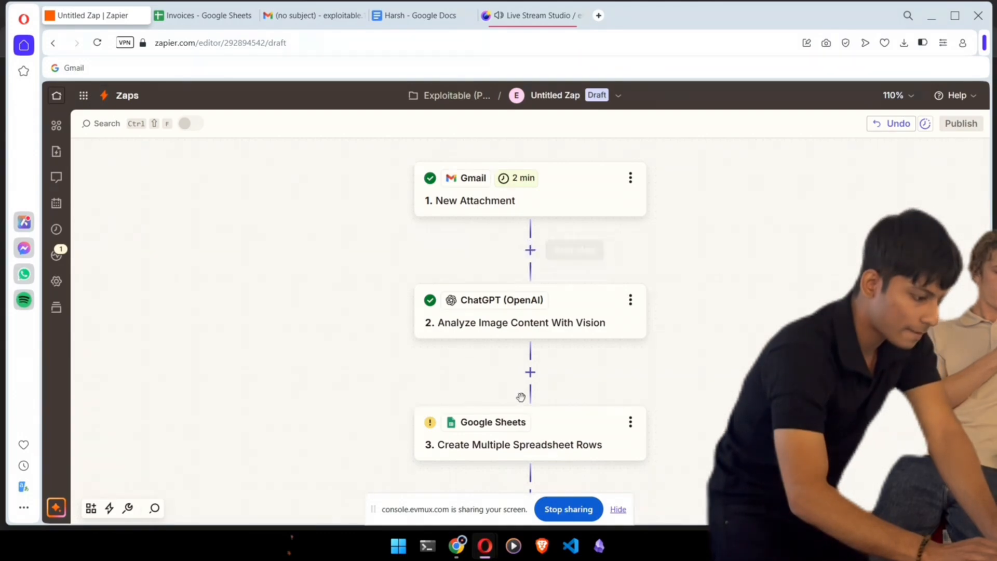
left_click(530, 372)
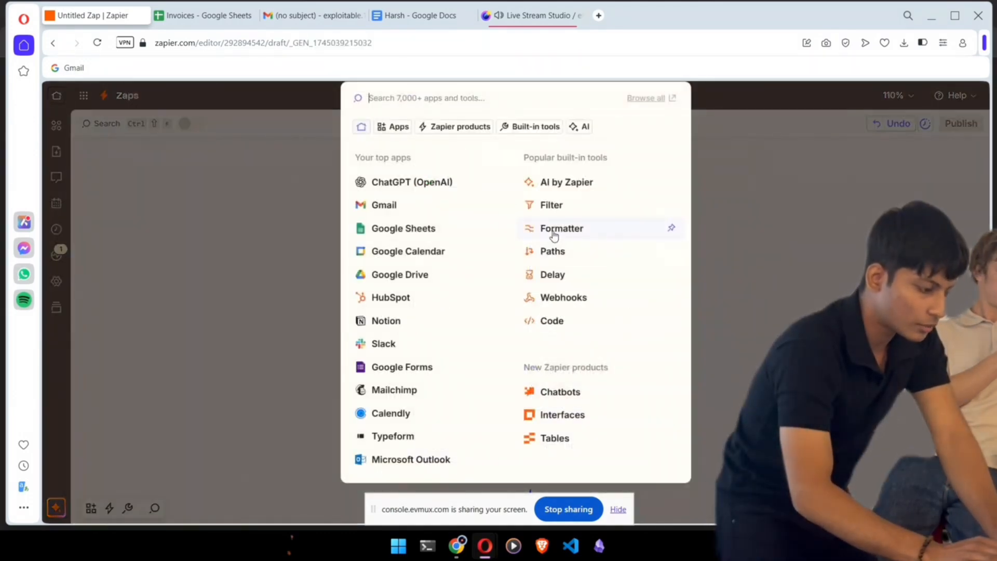
left_click(554, 236)
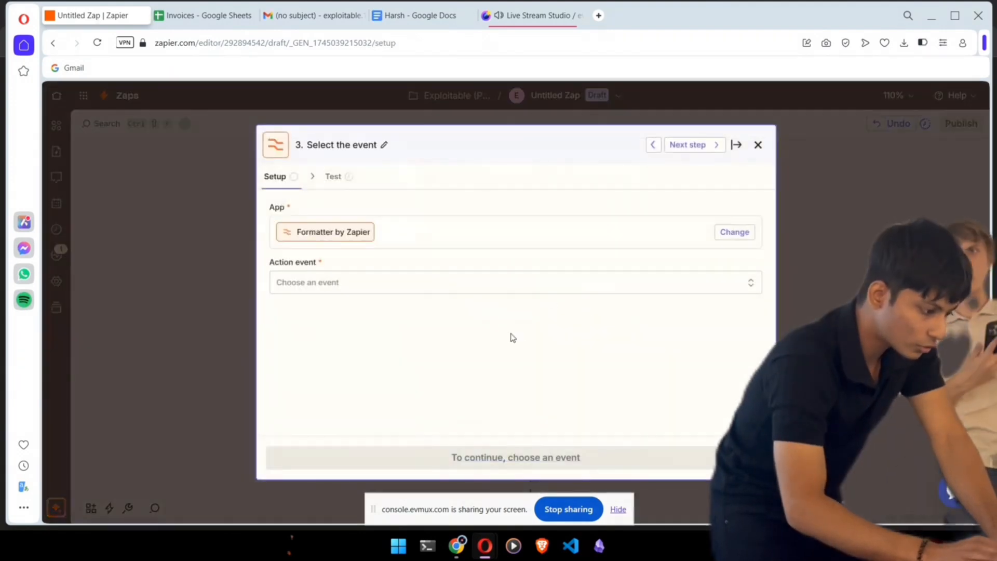
left_click(452, 283)
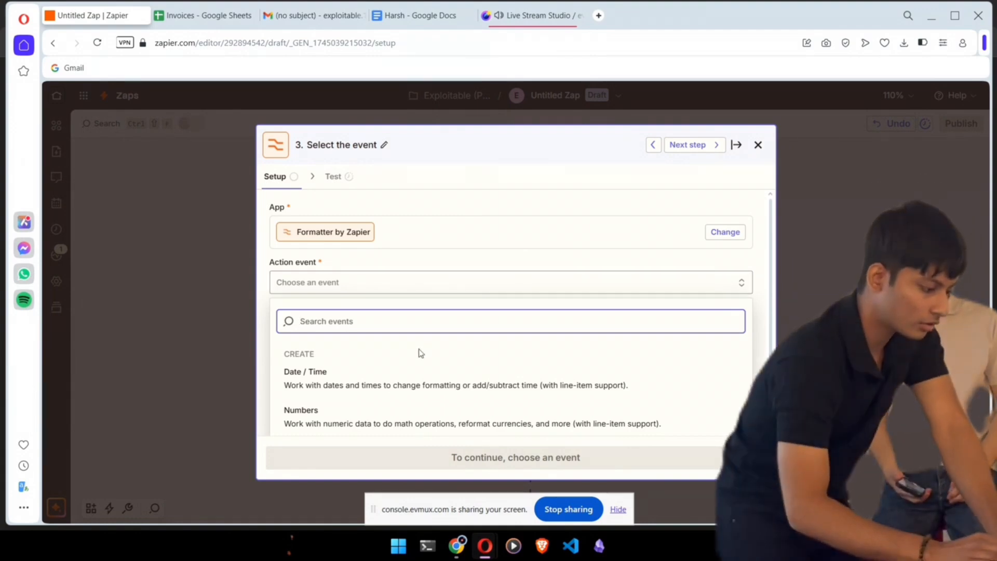
scroll(416, 353, "down", 2)
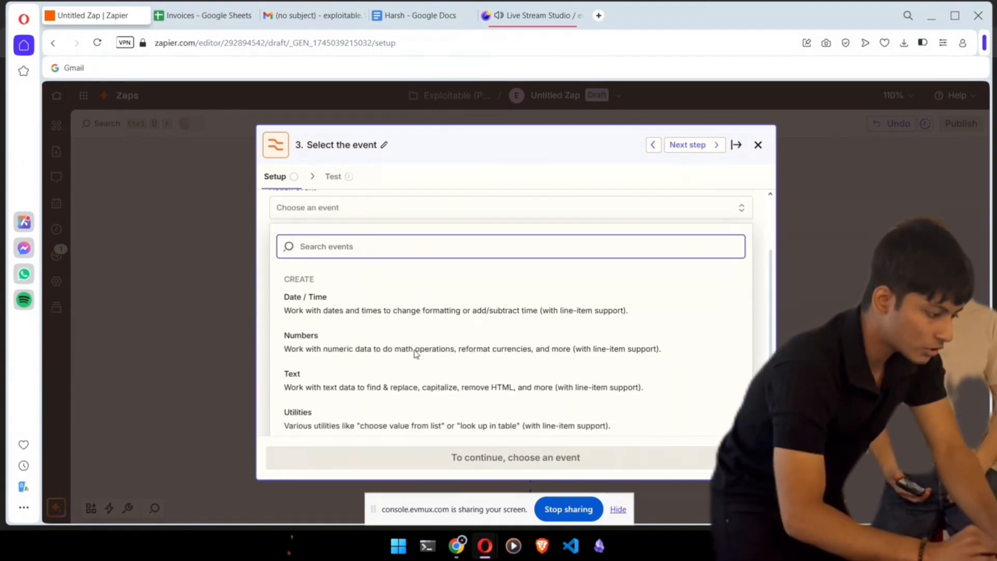
left_click(373, 414)
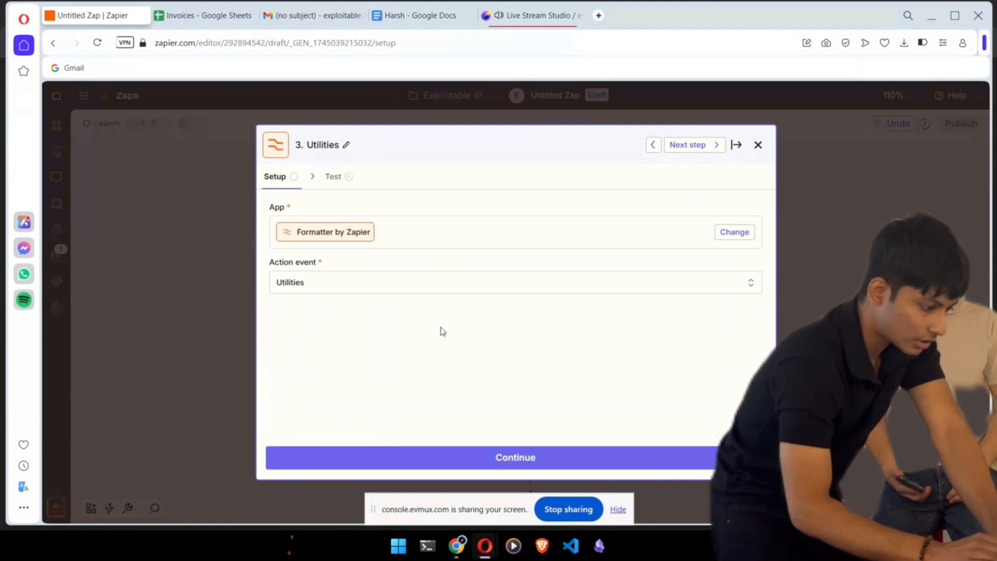
- Set the Formatter Utilities step's Transform to Import CSV File
left_click(349, 179)
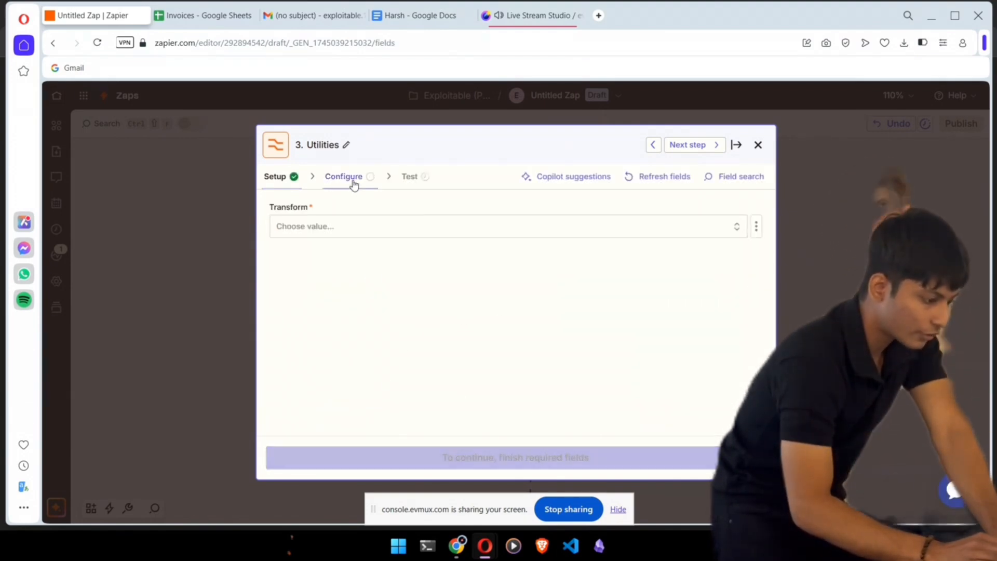
left_click(382, 237)
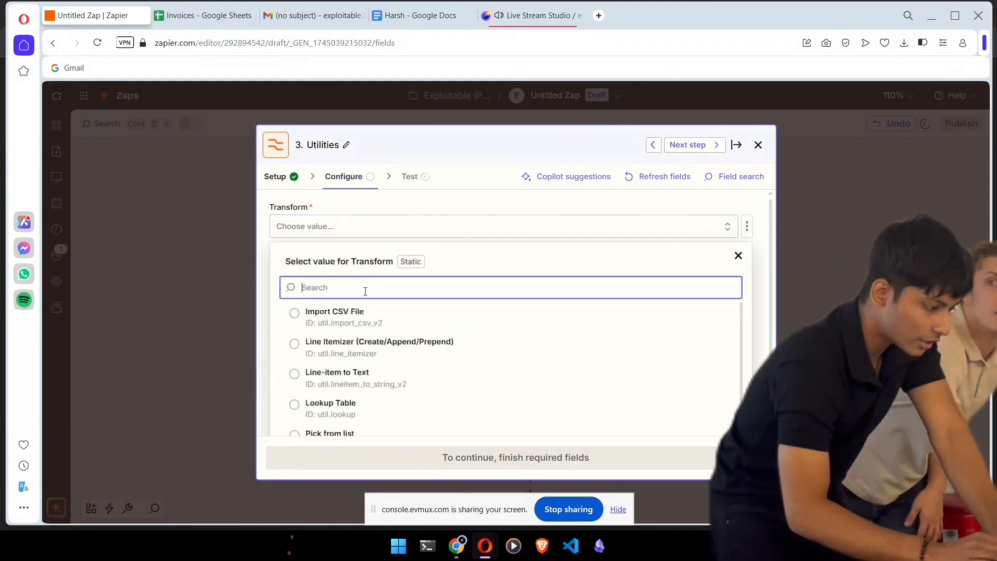
left_click(342, 318)
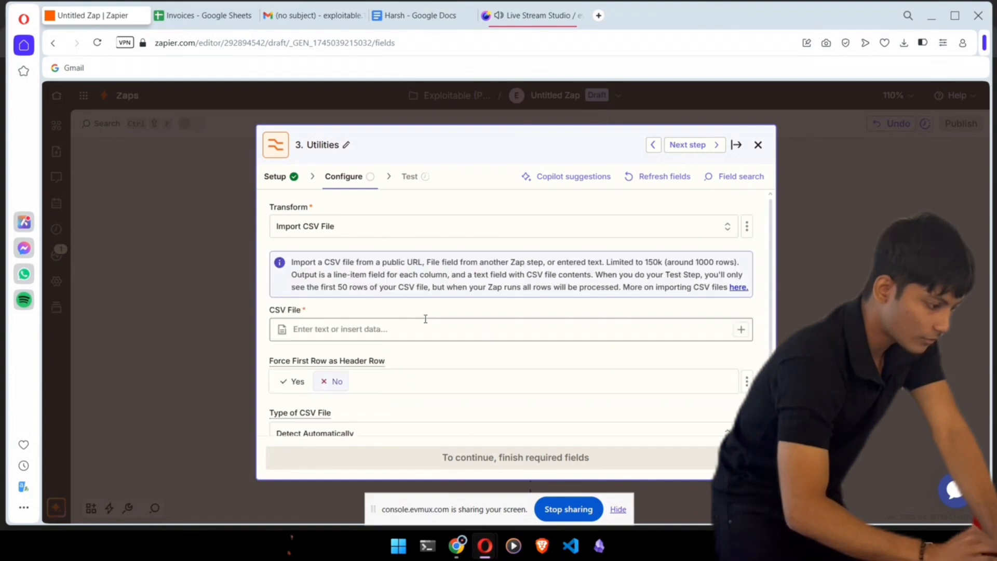
- Map the Formatter step's CSV File field to the Image Analysis output of the ChatGPT vision step
scroll(424, 319, "down", 3)
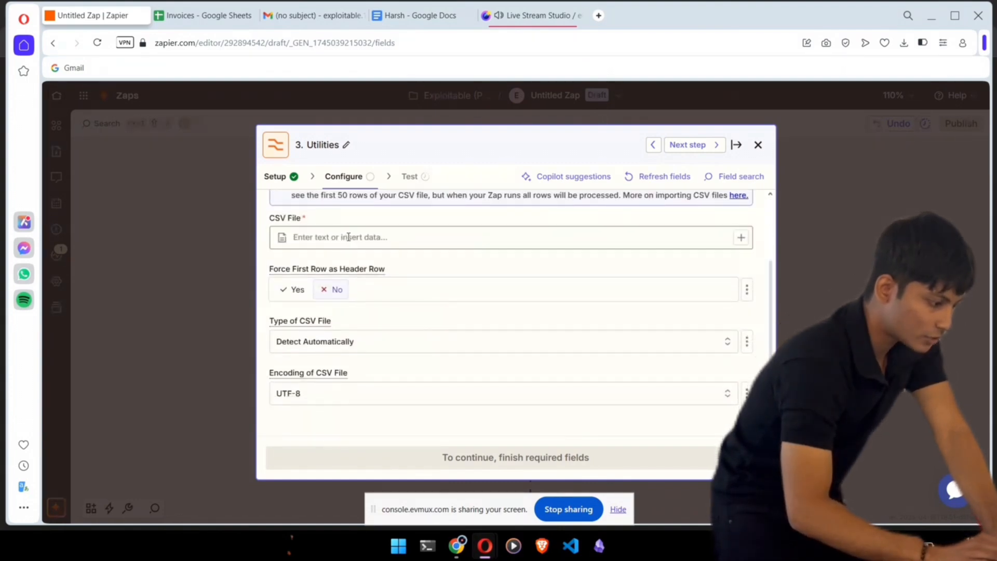
left_click(348, 236)
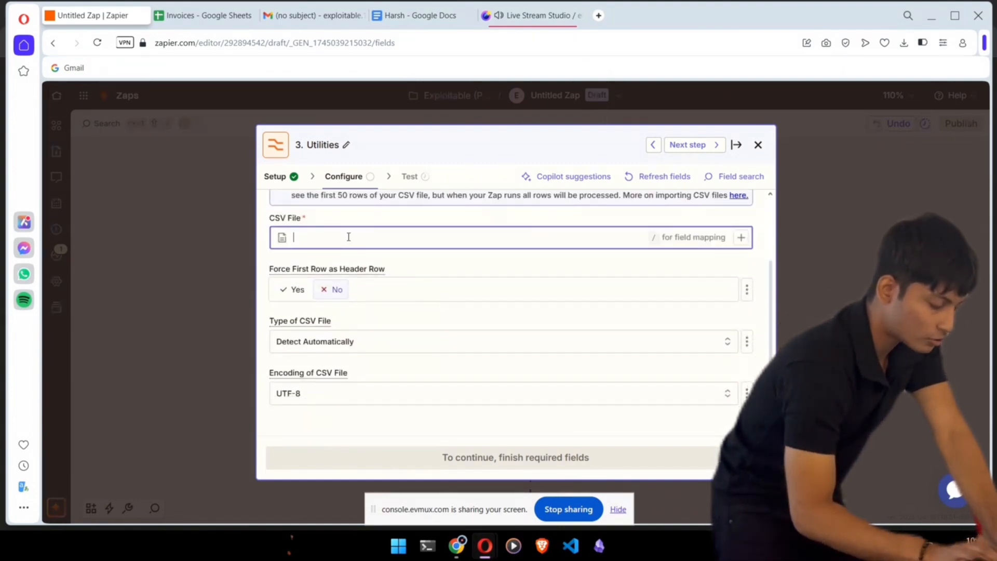
type("/")
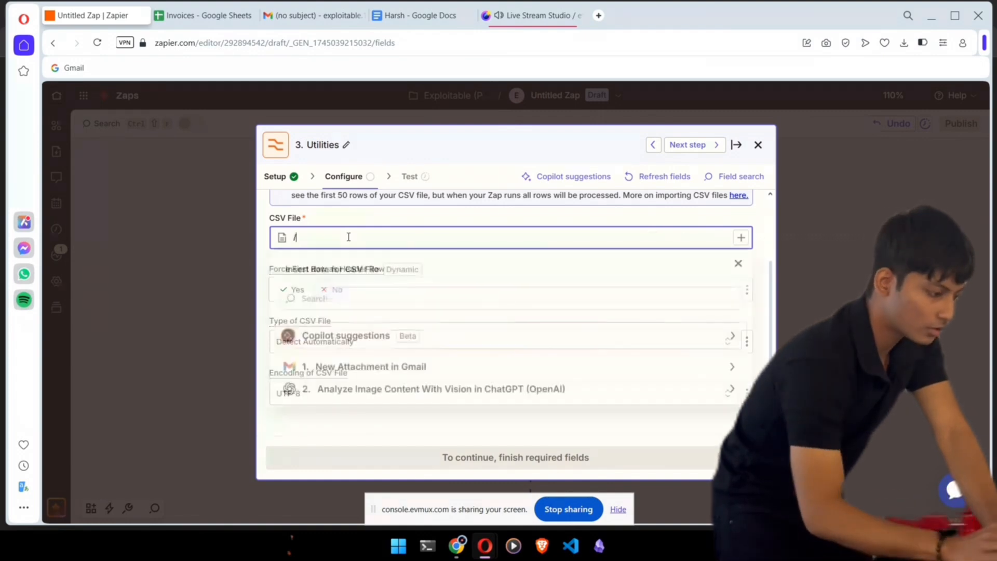
left_click(445, 394)
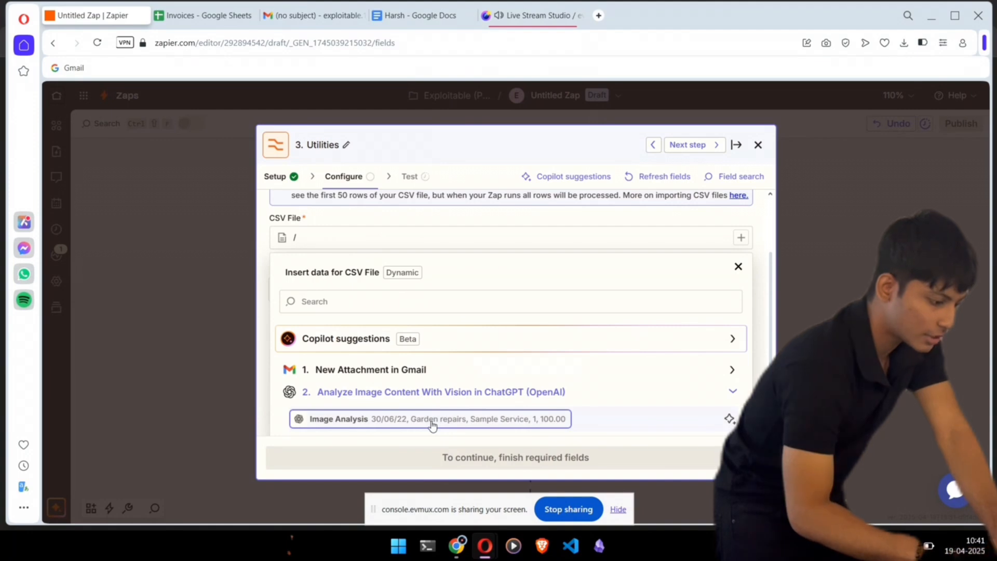
left_click(432, 422)
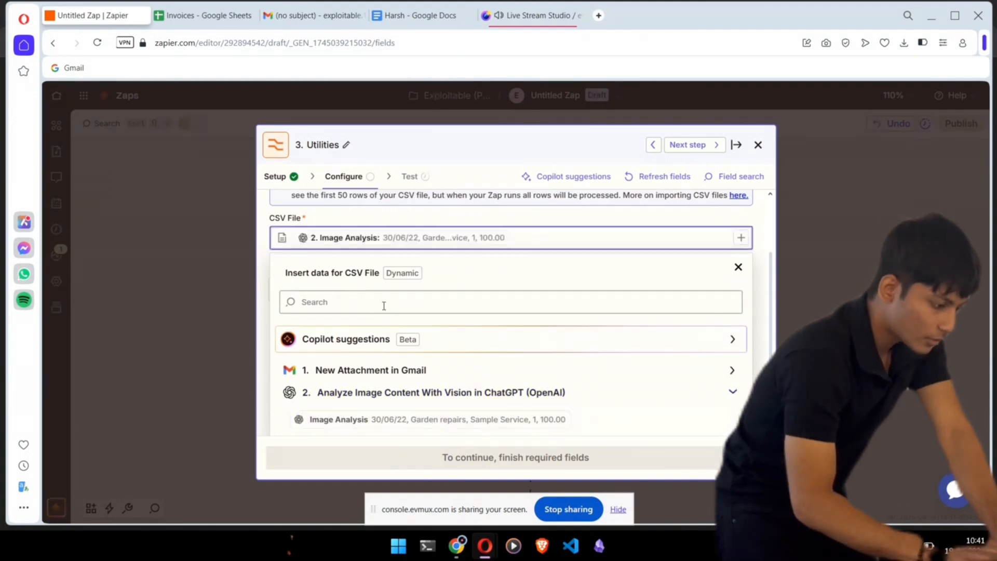
left_click(487, 273)
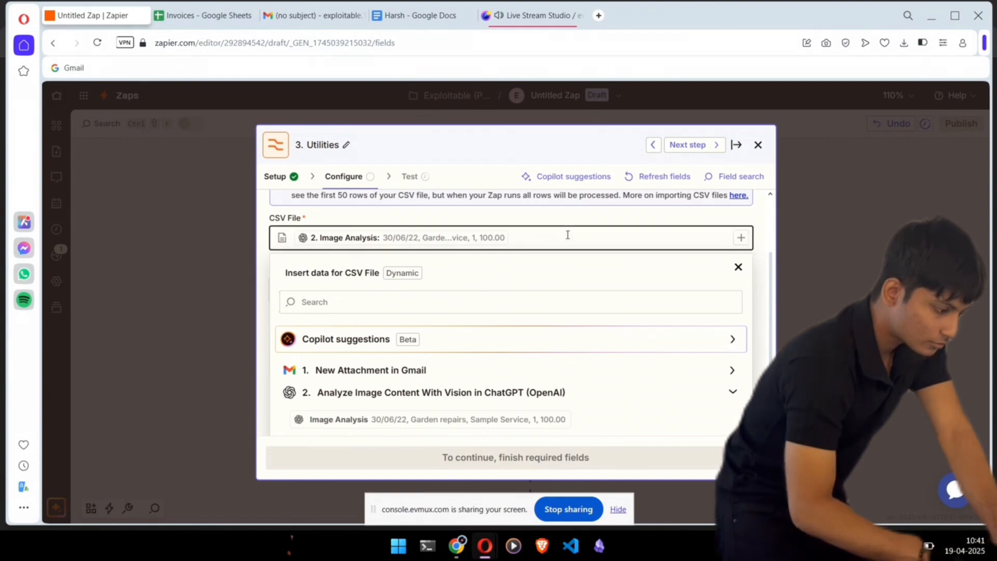
left_click(766, 286)
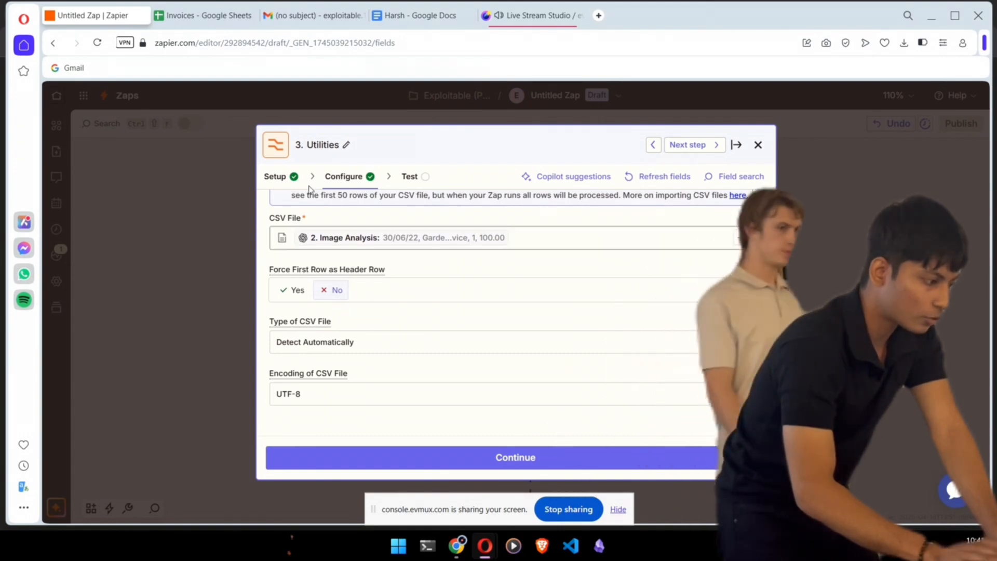
- Check the column headers in the Invoices spreadsheet and set Force First Row as Header Row to No in the Formatter step
left_click(202, 15)
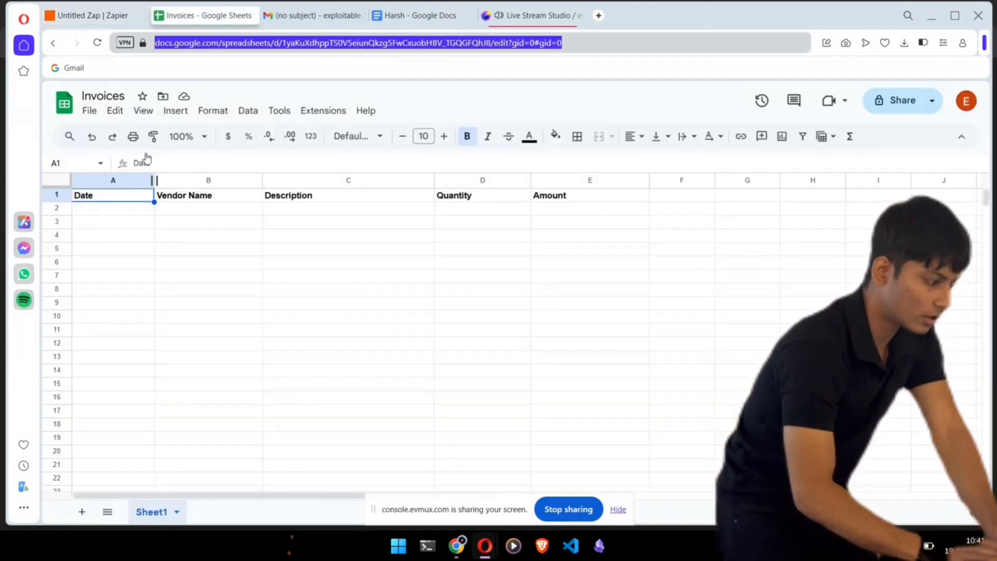
left_click(91, 21)
left_click(331, 290)
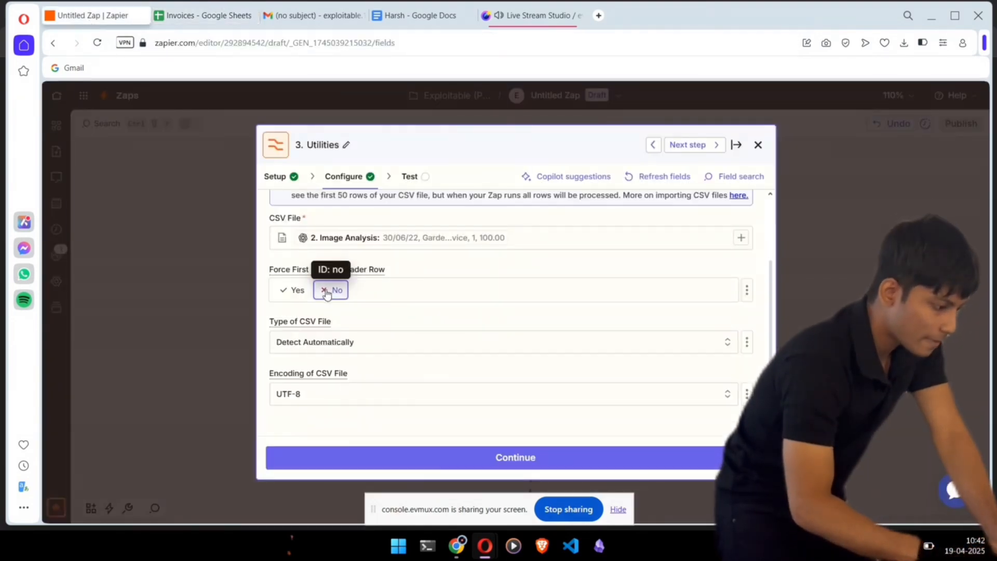
- Test the Formatter Utilities step and review the line items in its output data
left_click(409, 178)
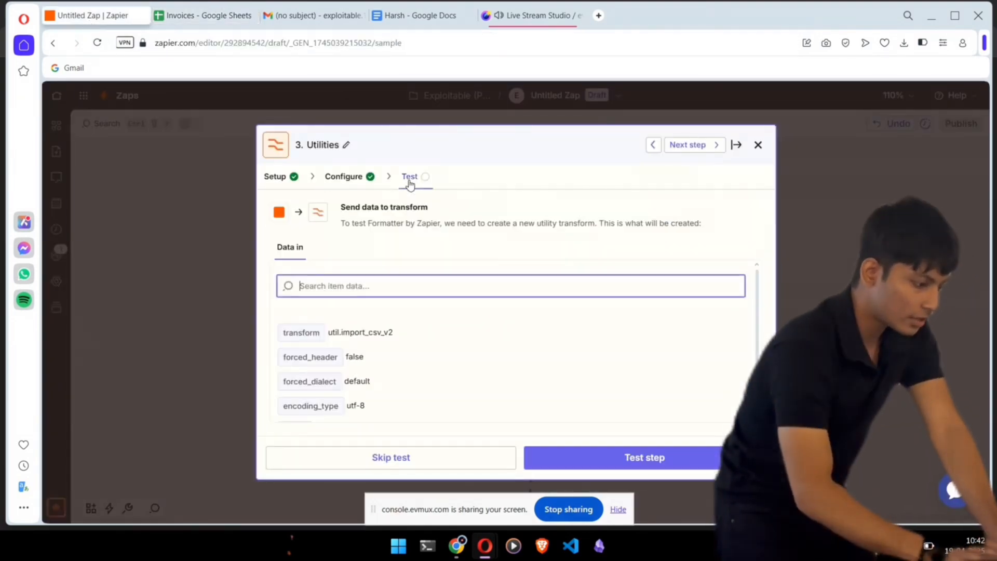
left_click(632, 460)
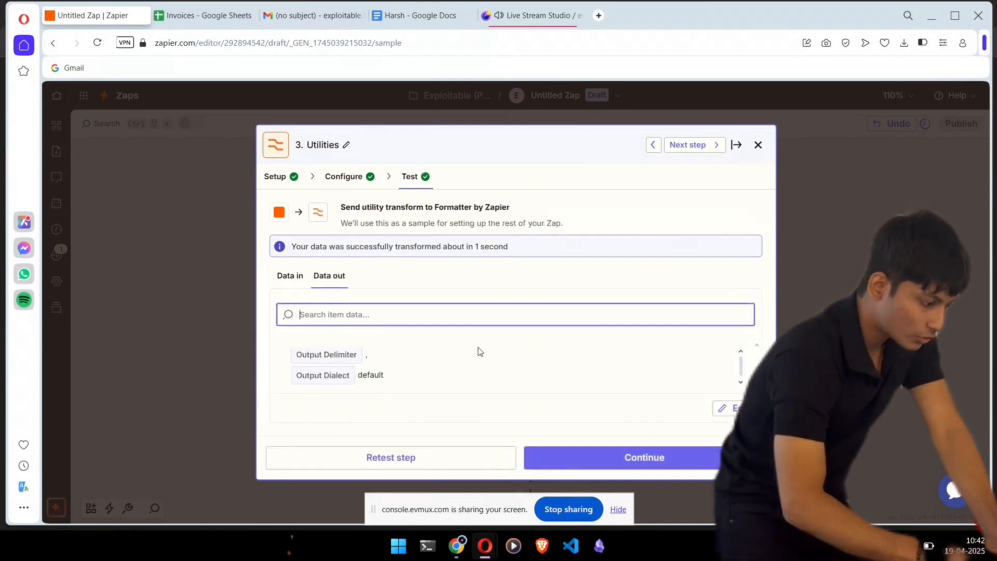
scroll(480, 352, "up", 1)
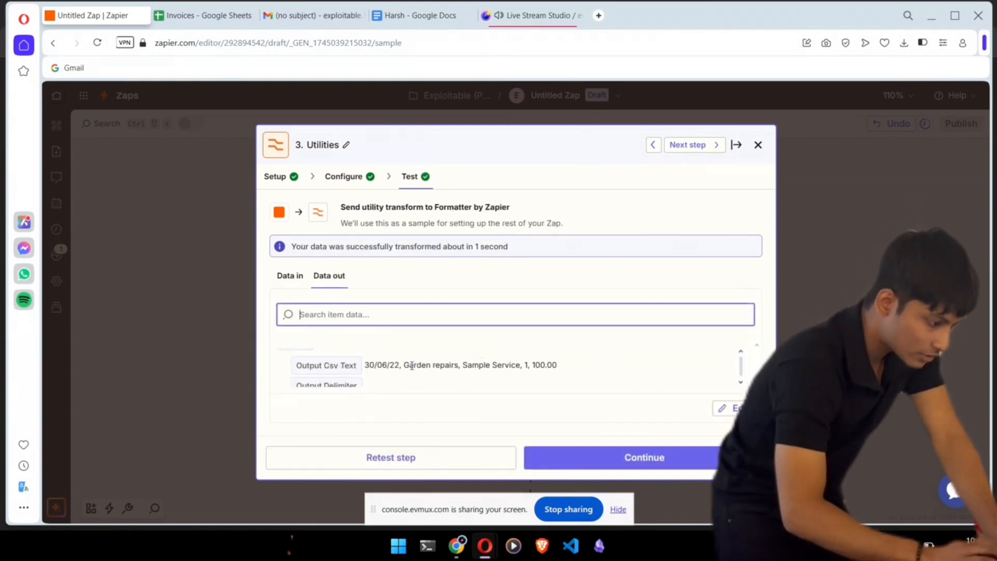
scroll(411, 365, "up", 1)
scroll(411, 365, "down", 3)
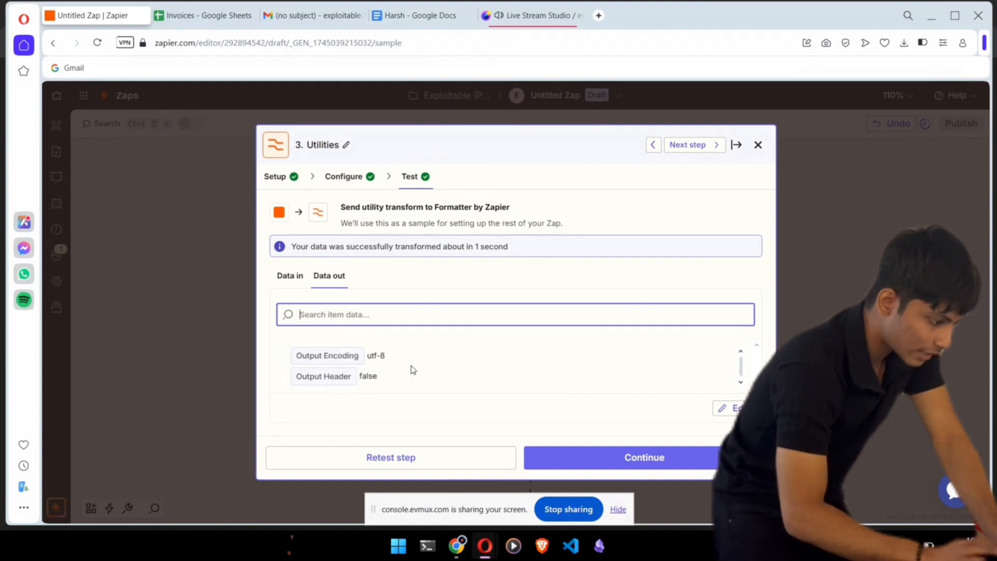
scroll(413, 370, "down", 3)
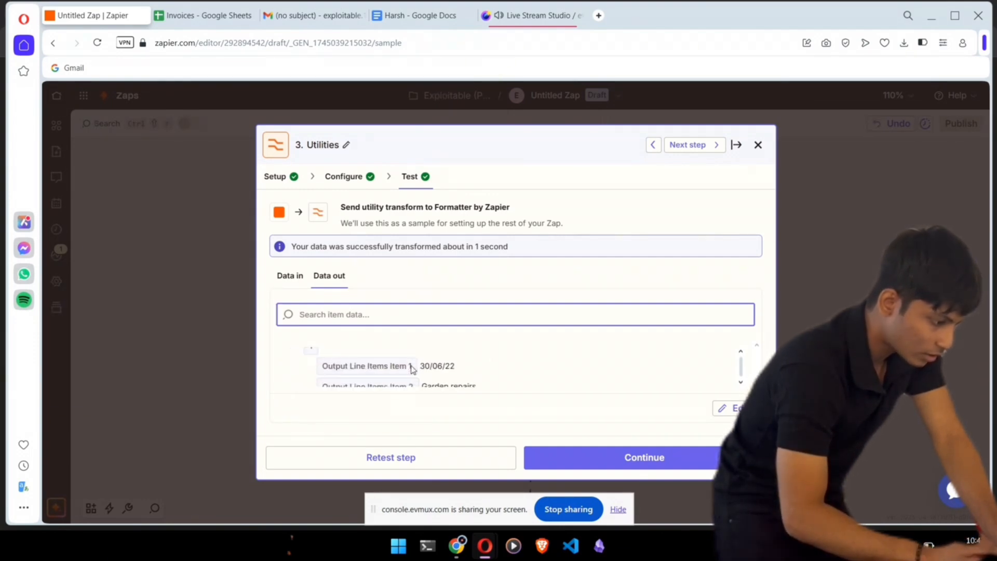
scroll(412, 368, "down", 1)
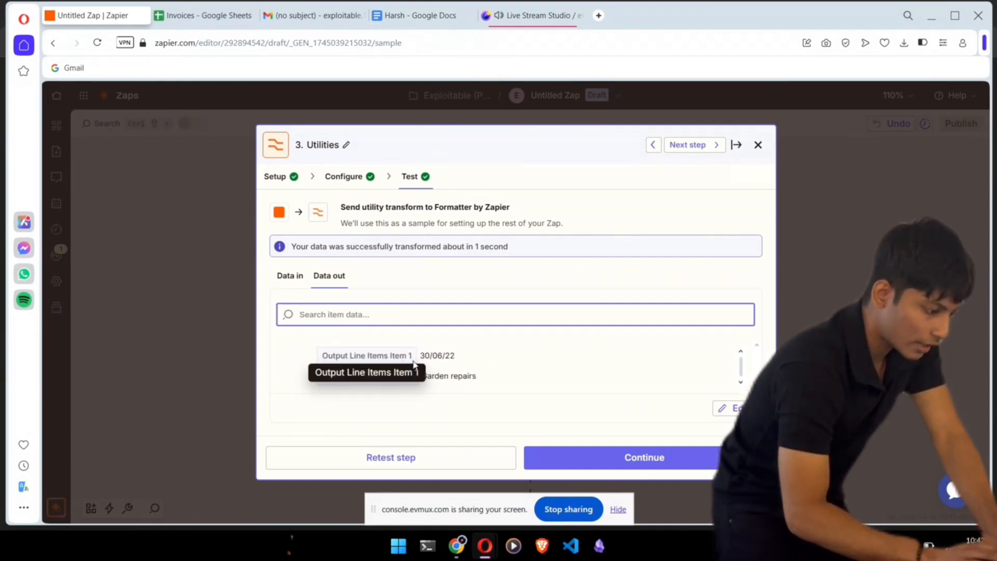
scroll(429, 366, "down", 1)
scroll(430, 366, "down", 1)
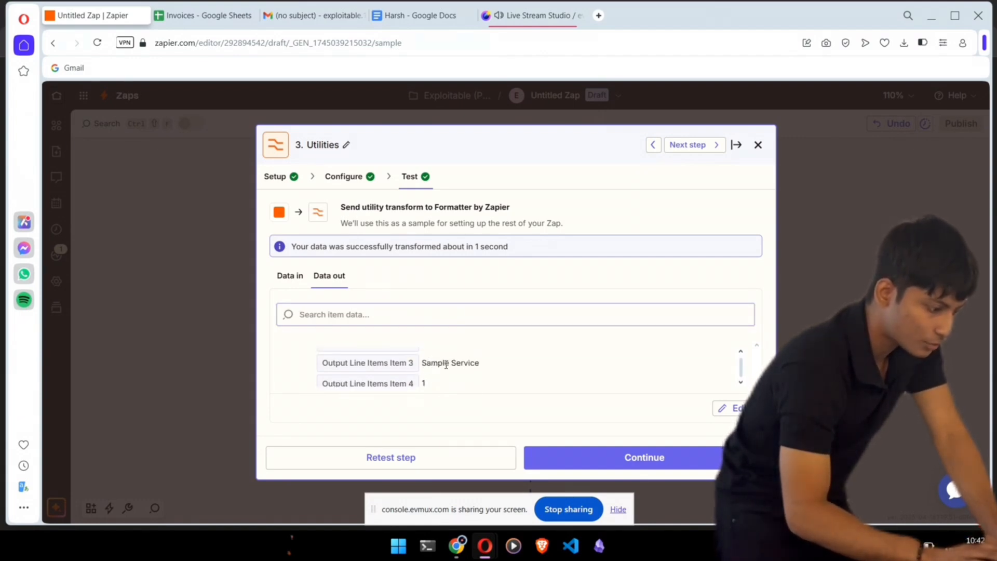
double_click(446, 364)
scroll(448, 387, "down", 1)
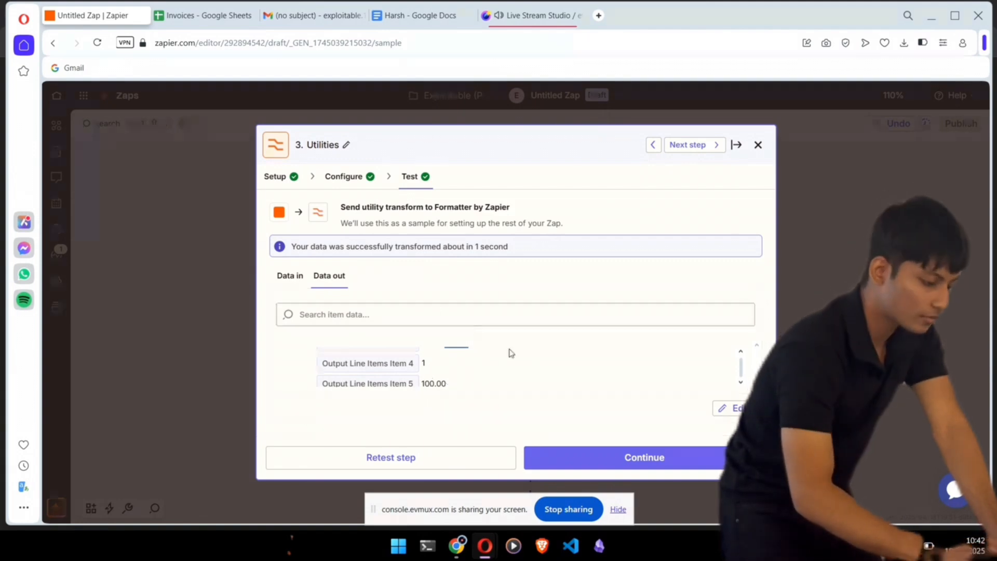
- Continue to the Google Sheets step's configuration and map Date to the Formatter's Output Line Items Item 1
left_click(583, 457)
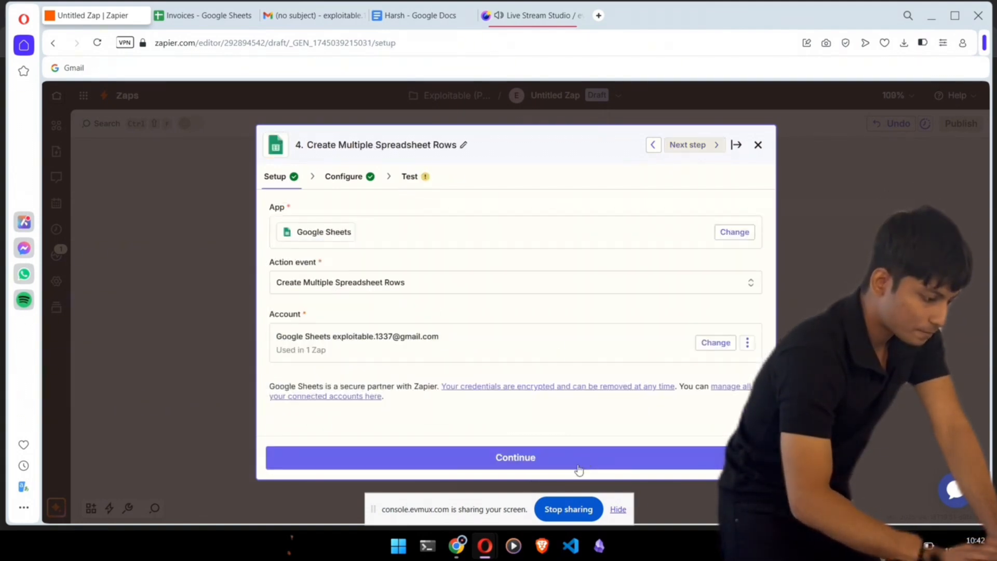
left_click(353, 179)
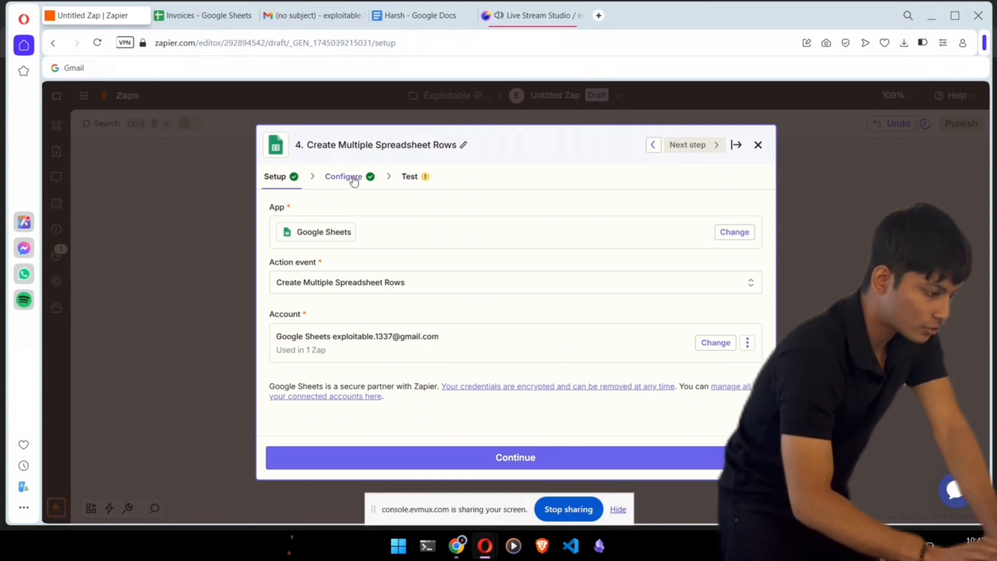
scroll(382, 309, "down", 2)
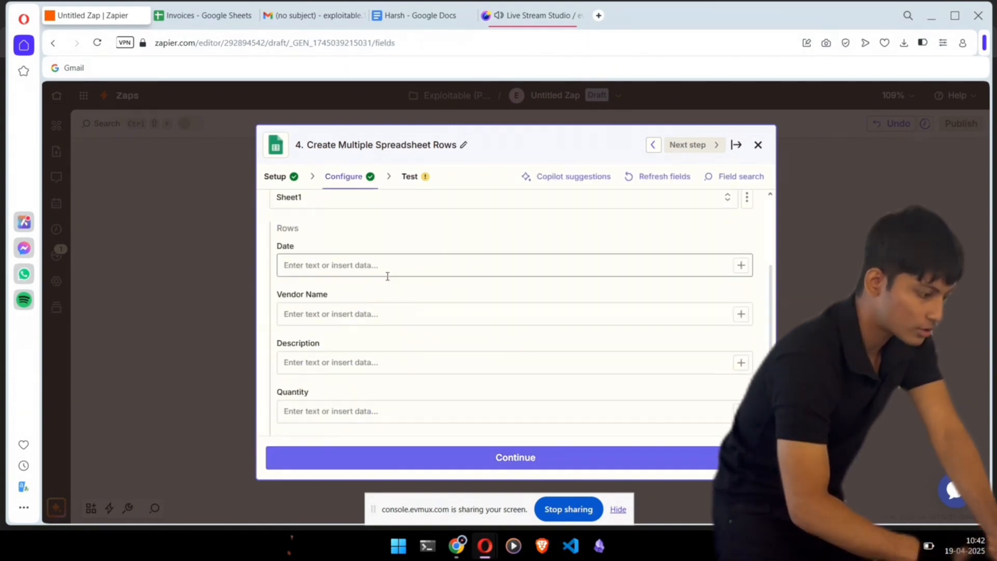
left_click(387, 276)
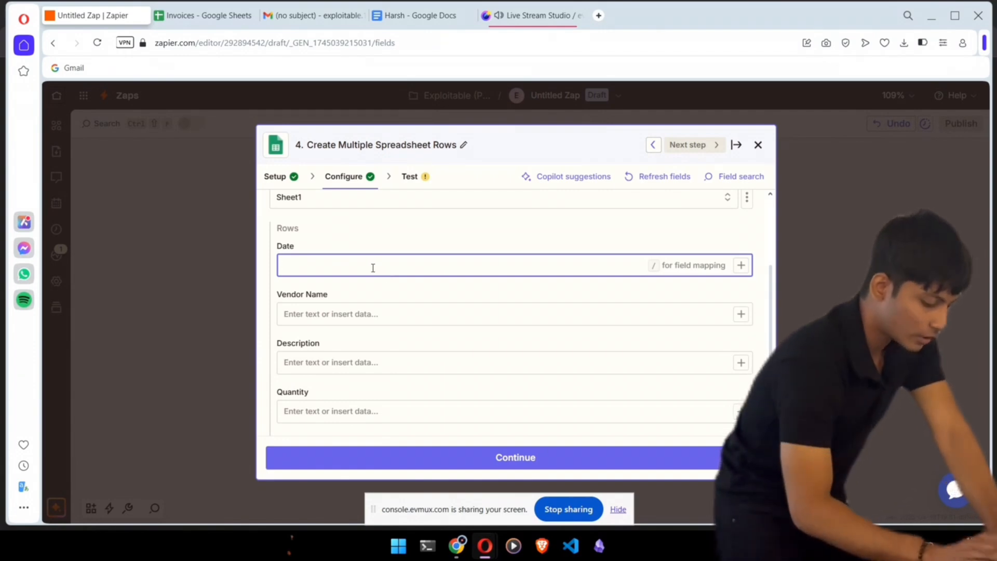
type("/")
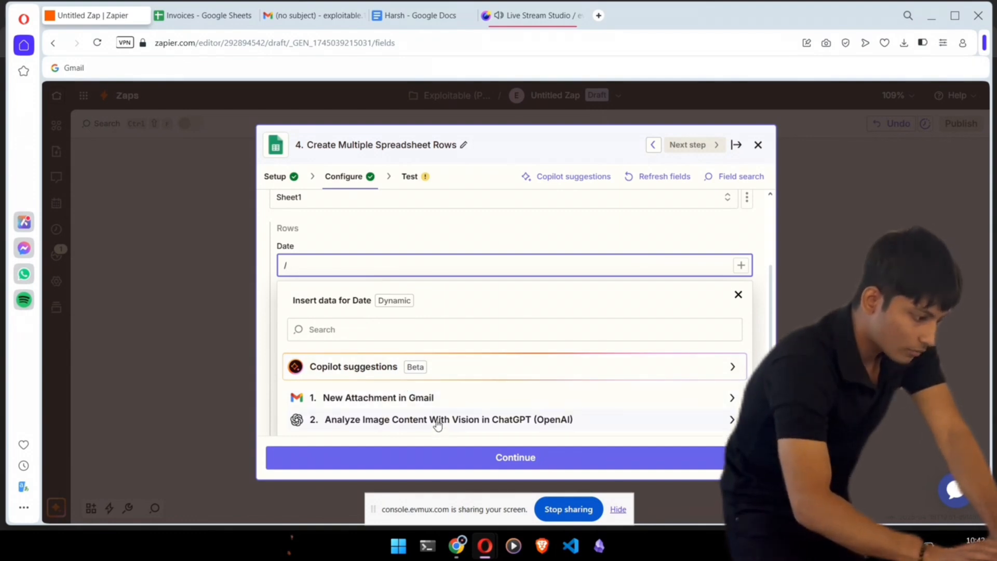
scroll(437, 420, "down", 2)
left_click(424, 376)
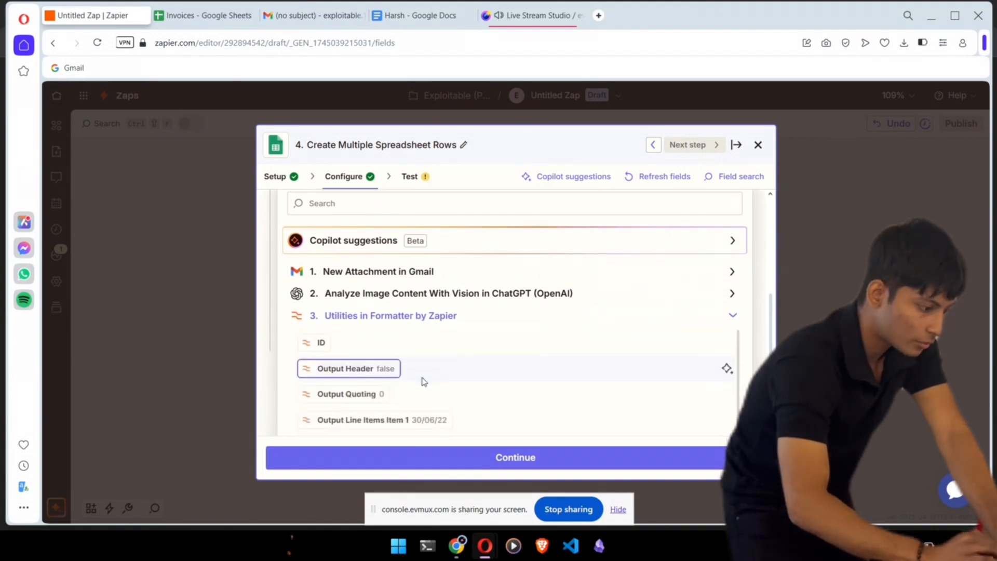
scroll(424, 381, "down", 1)
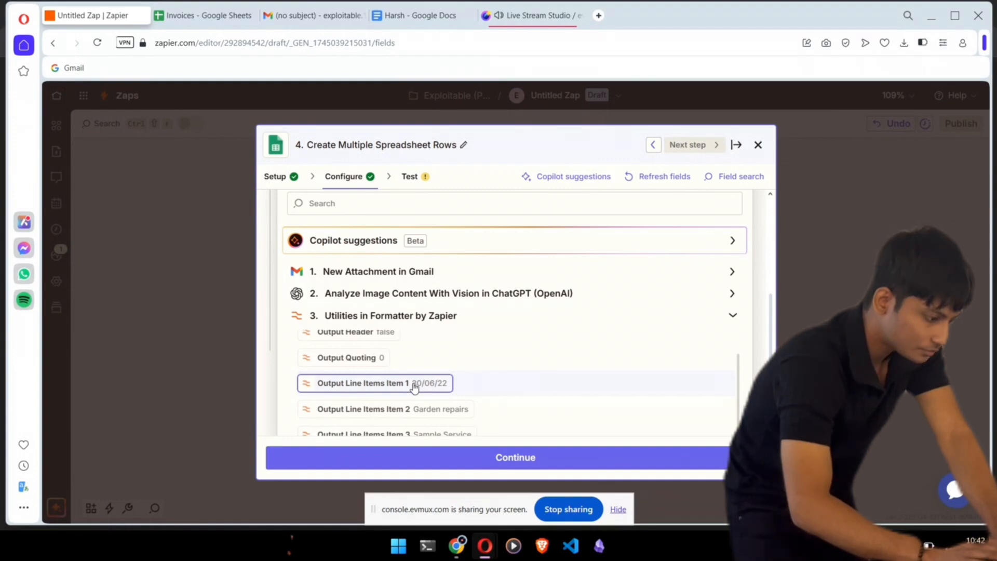
left_click(414, 387)
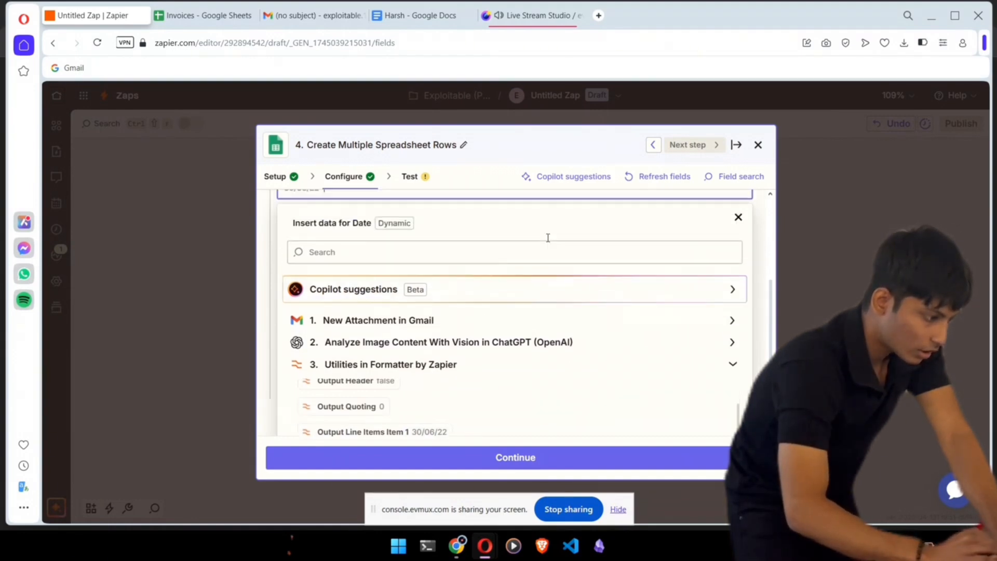
- Remove the duplicate Output Line Items Item 1 entries from the Date field, leaving a single one, and close the data picker
scroll(489, 268, "up", 1)
left_click(490, 271)
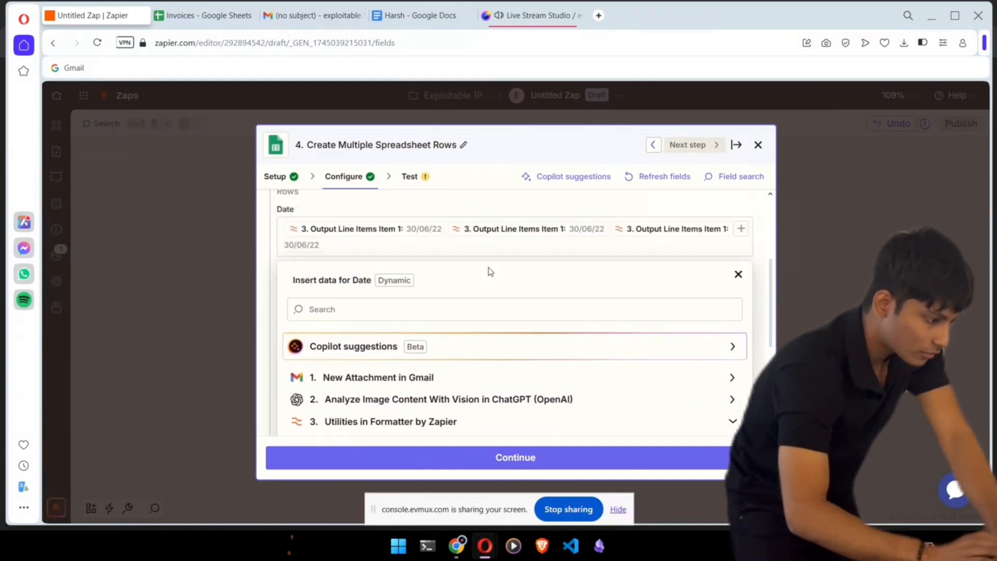
left_click(493, 248)
key("BackSpace")
key("BackSpace")
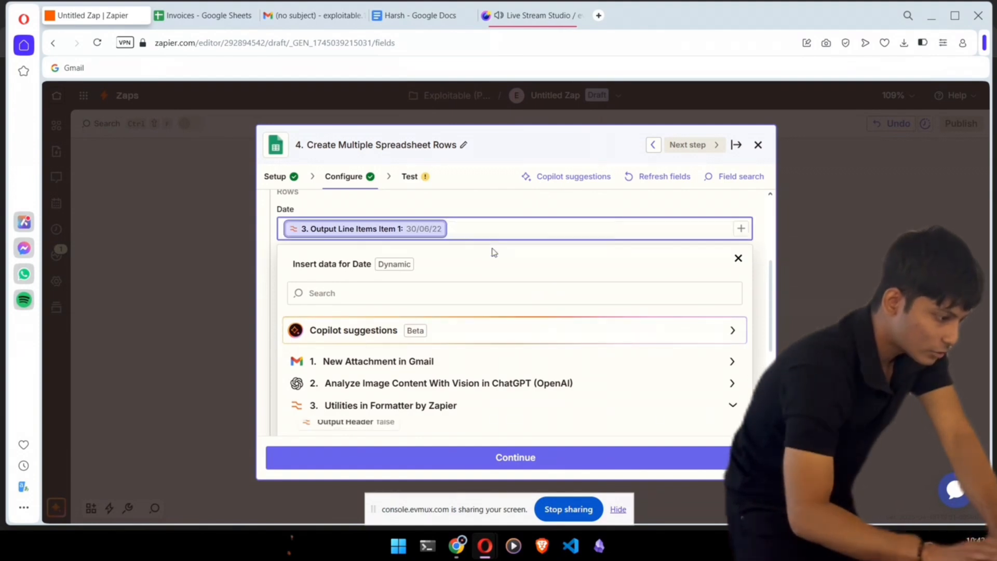
left_click(763, 253)
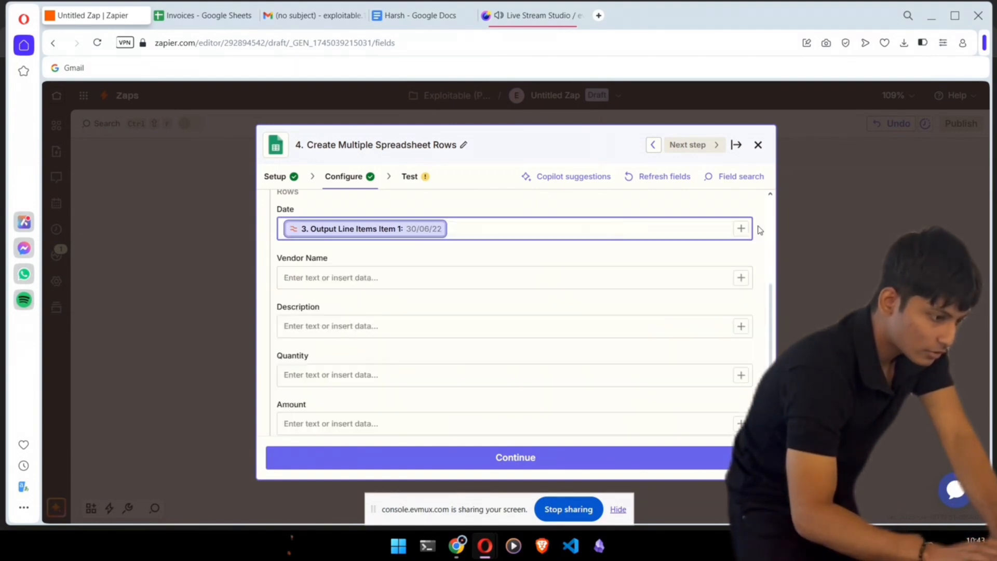
- Dock the Google Sheets step editor beside the canvas and map Vendor Name to the Formatter's Output Line Items Item 3 and Item 2
left_click(736, 144)
scroll(799, 322, "down", 3)
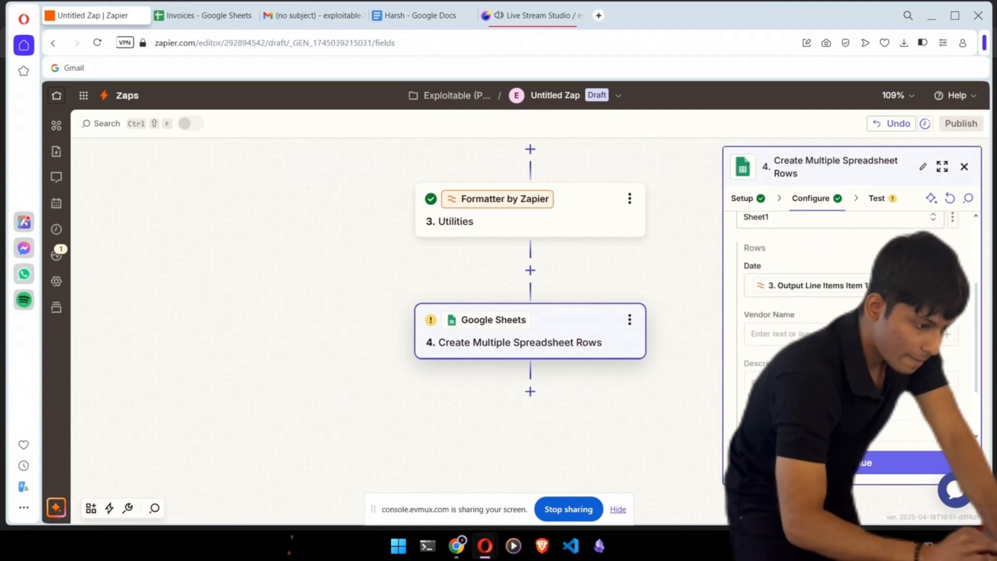
left_click(801, 322)
type("/")
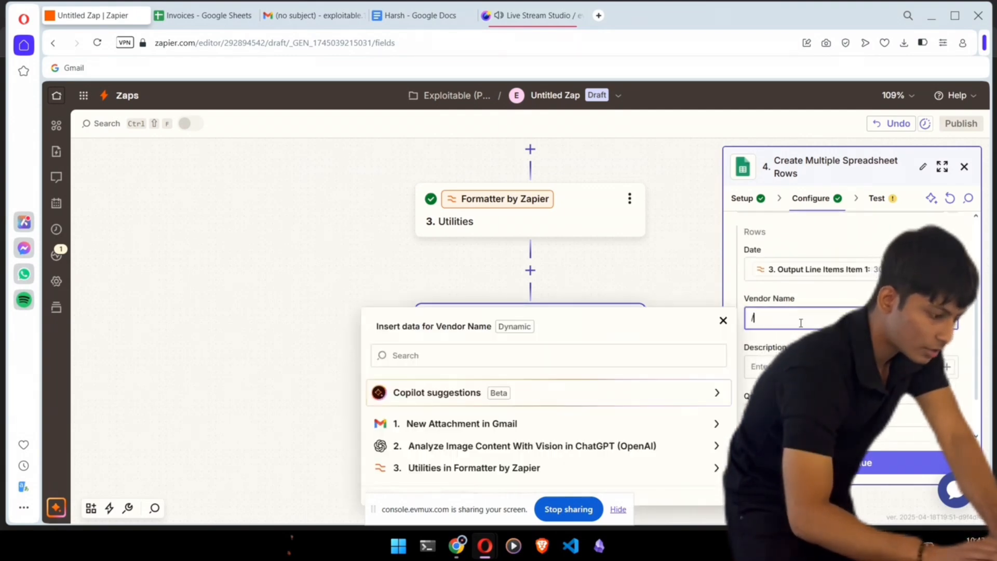
left_click(540, 467)
scroll(471, 392, "down", 2)
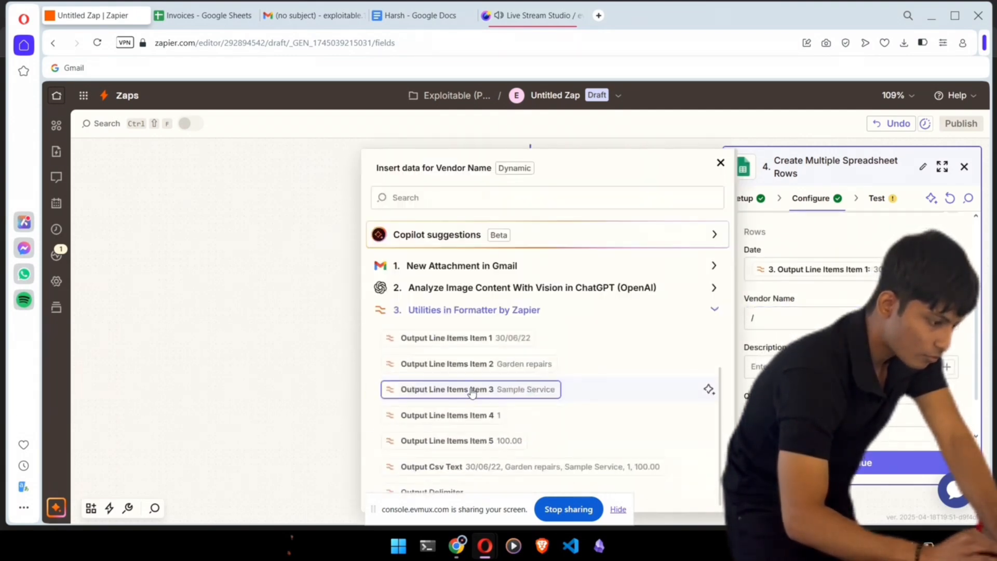
left_click(471, 390)
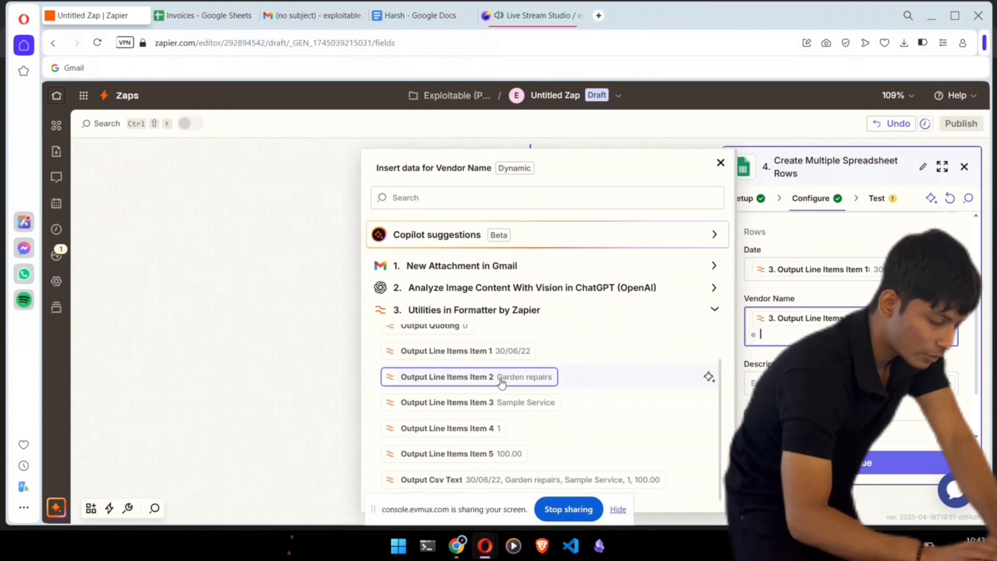
- Map the Description field to the Formatter's Output Line Items Item 3
left_click(826, 400)
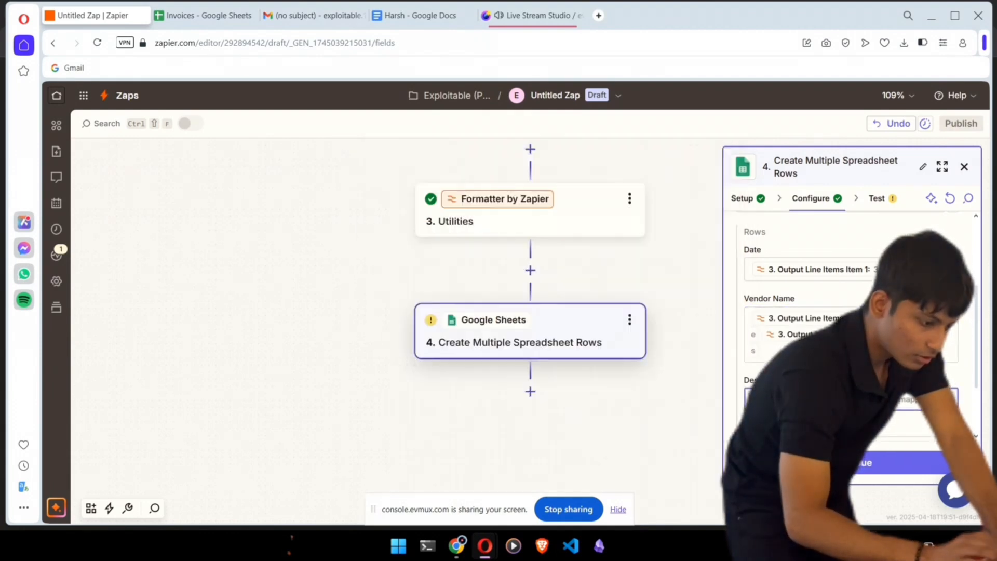
type("/")
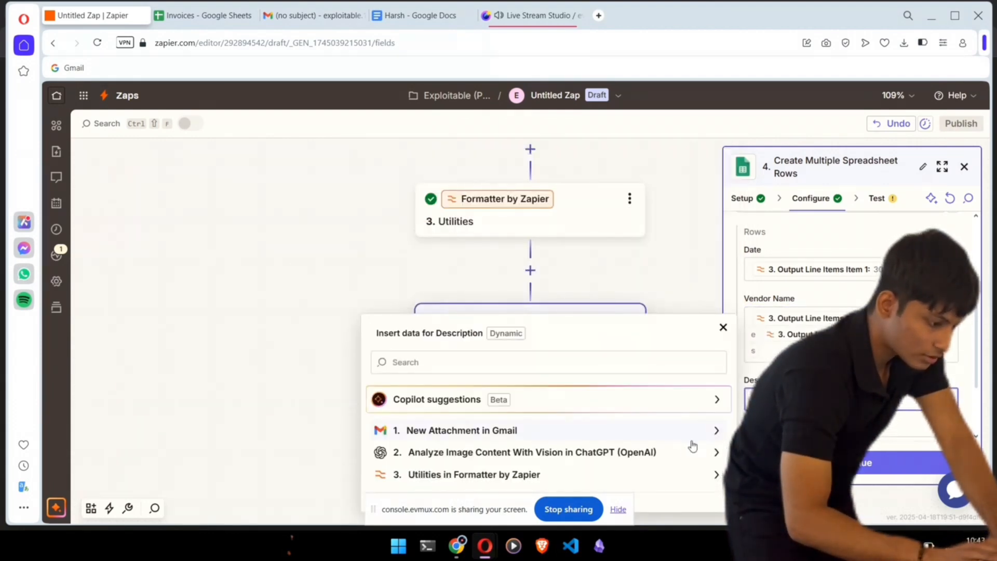
left_click(662, 475)
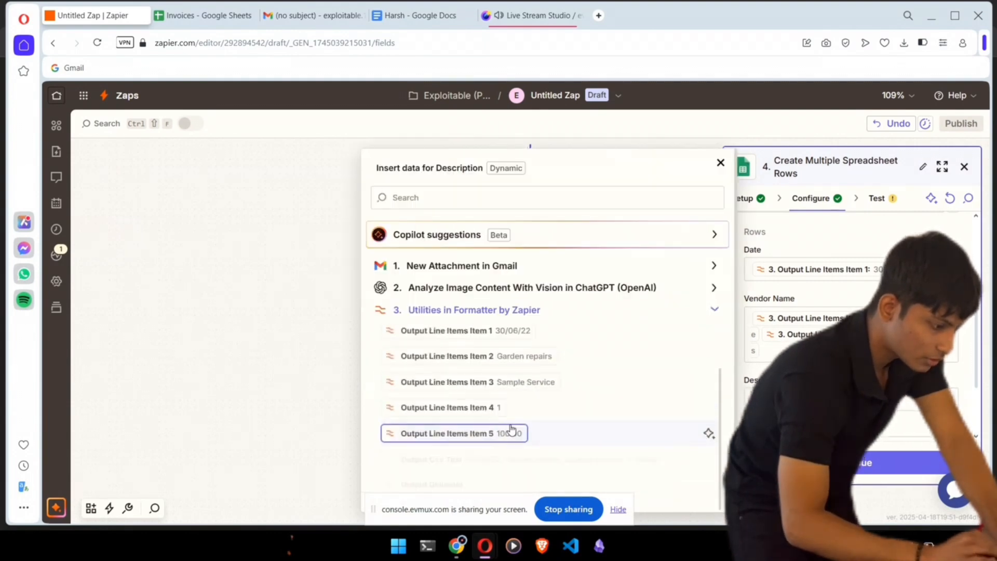
left_click(504, 383)
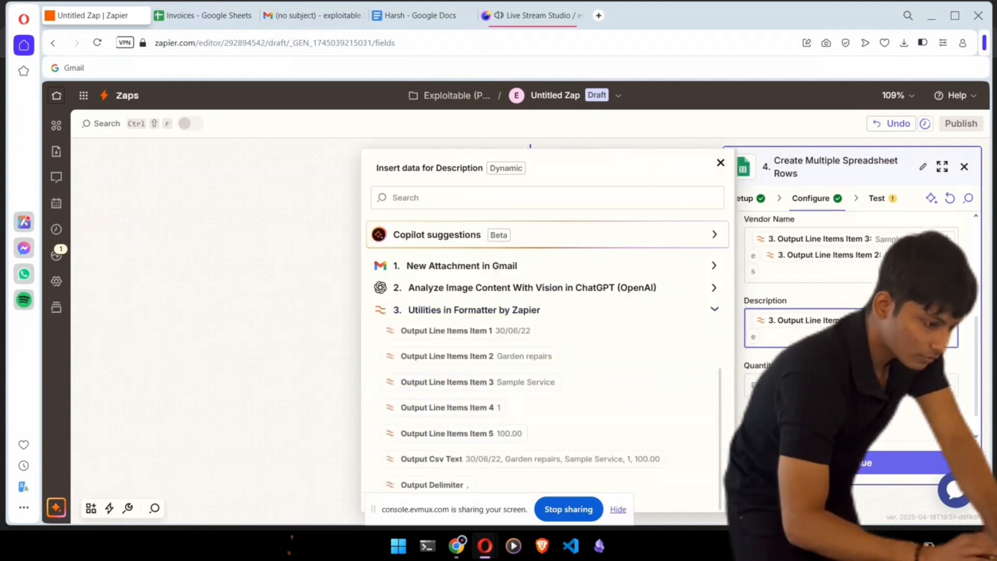
- Map the Quantity field to the Formatter's Output Line Items Item 4
left_click(851, 385)
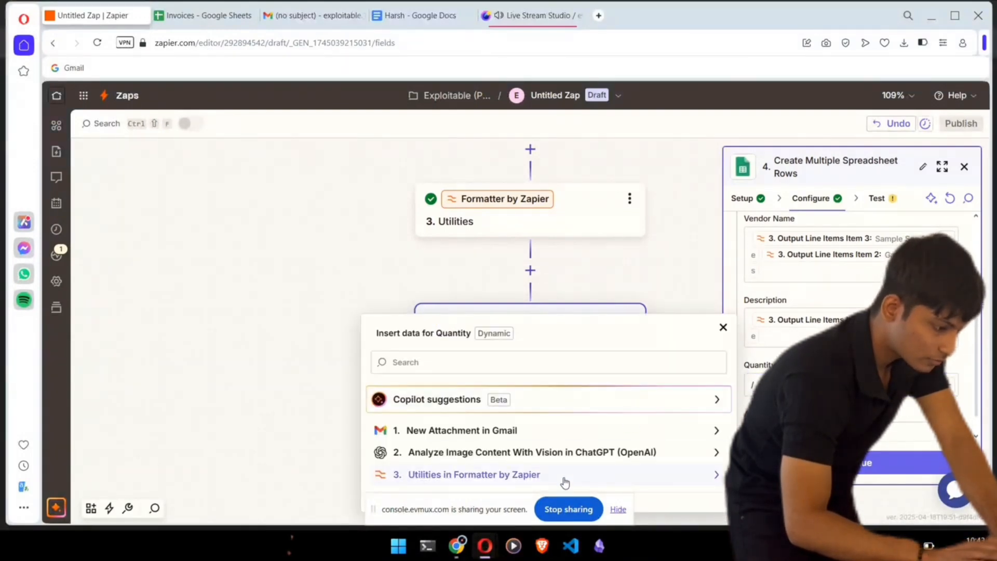
left_click(565, 478)
scroll(540, 433, "down", 3)
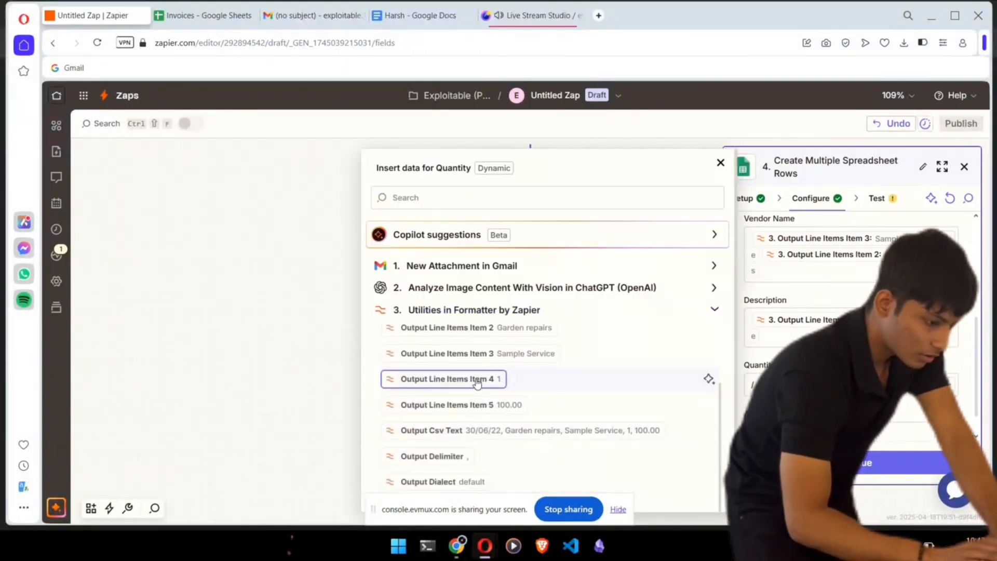
left_click(478, 379)
- Map the Amount field to the Formatter's Output Line Items Item 5
left_click(851, 432)
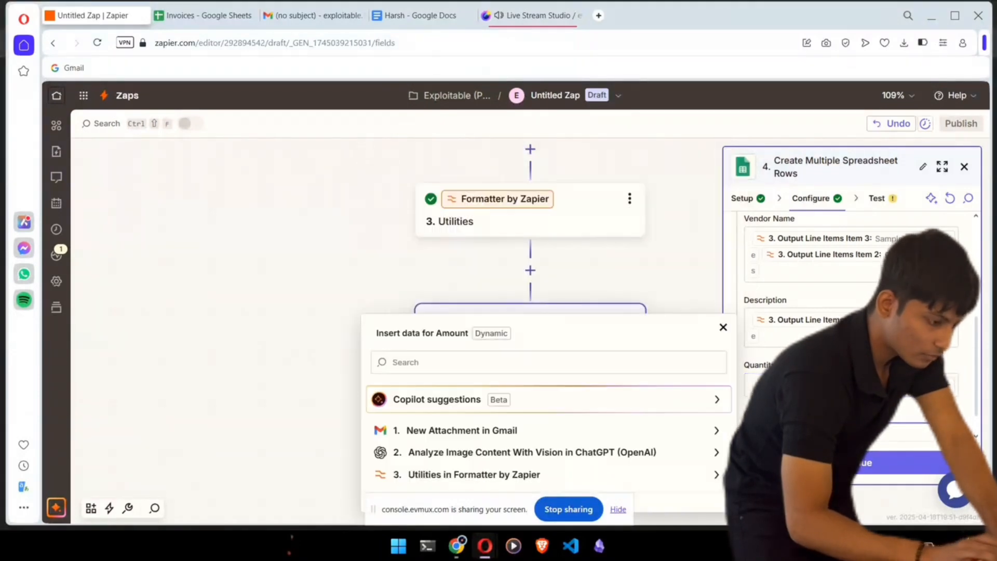
left_click(541, 473)
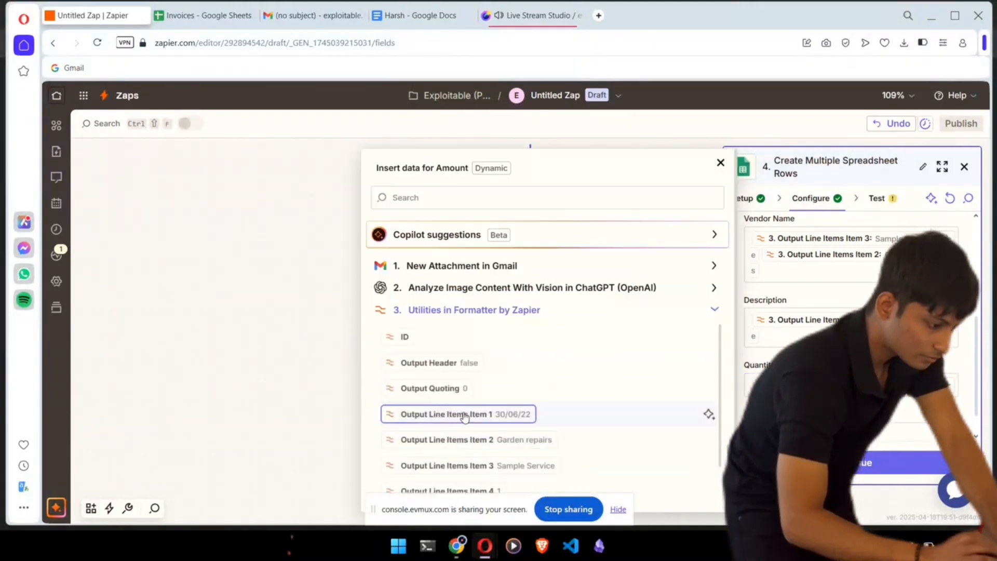
scroll(463, 414, "down", 2)
scroll(463, 416, "down", 1)
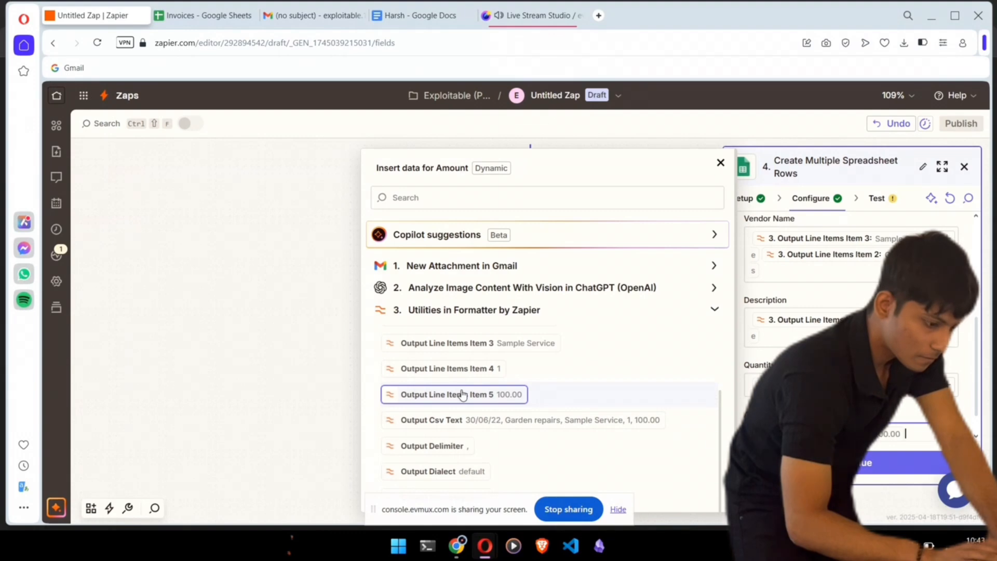
- Continue to the Google Sheets step's test, run it and check the row added in the Invoices spreadsheet
left_click(853, 462)
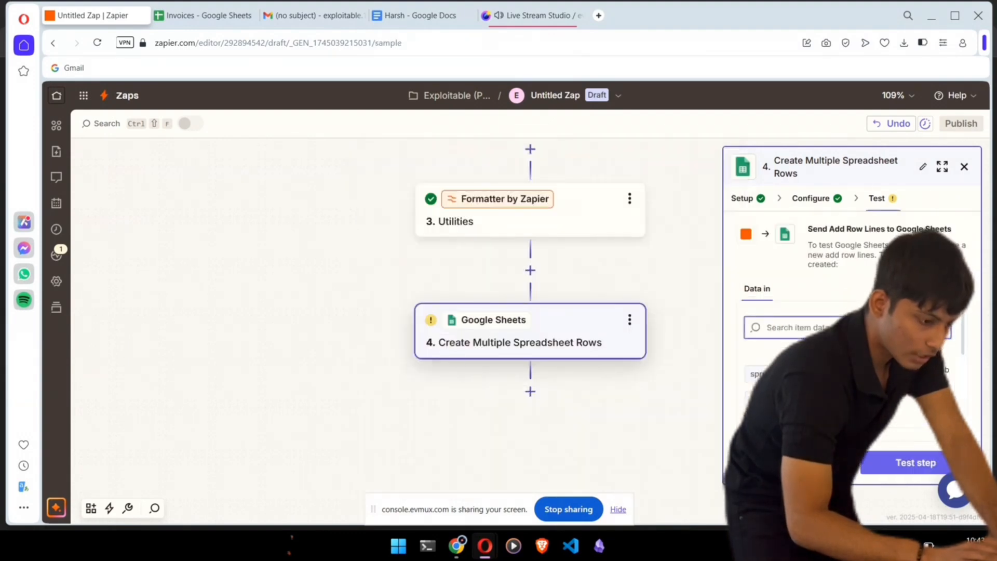
left_click(891, 474)
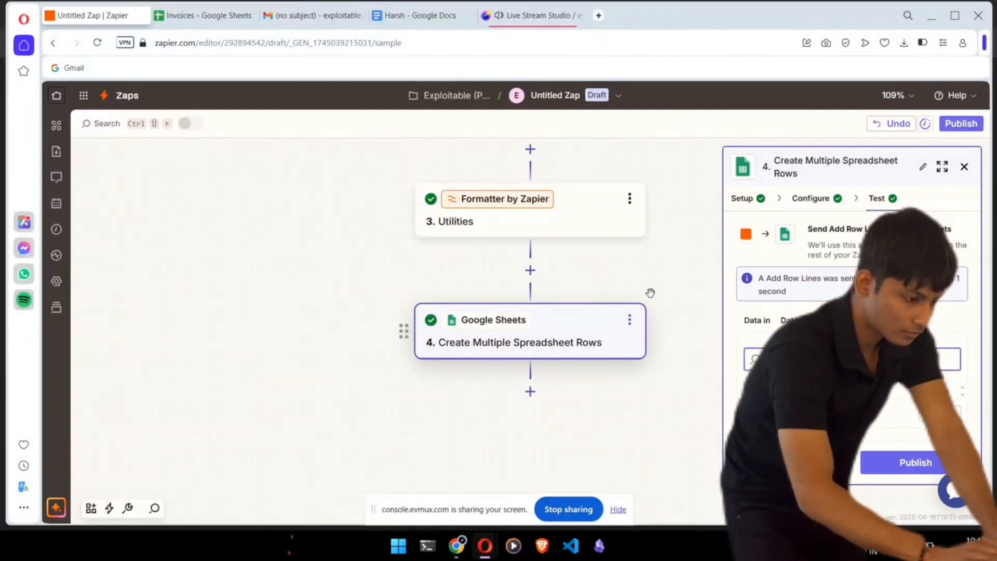
scroll(688, 250, "down", 1)
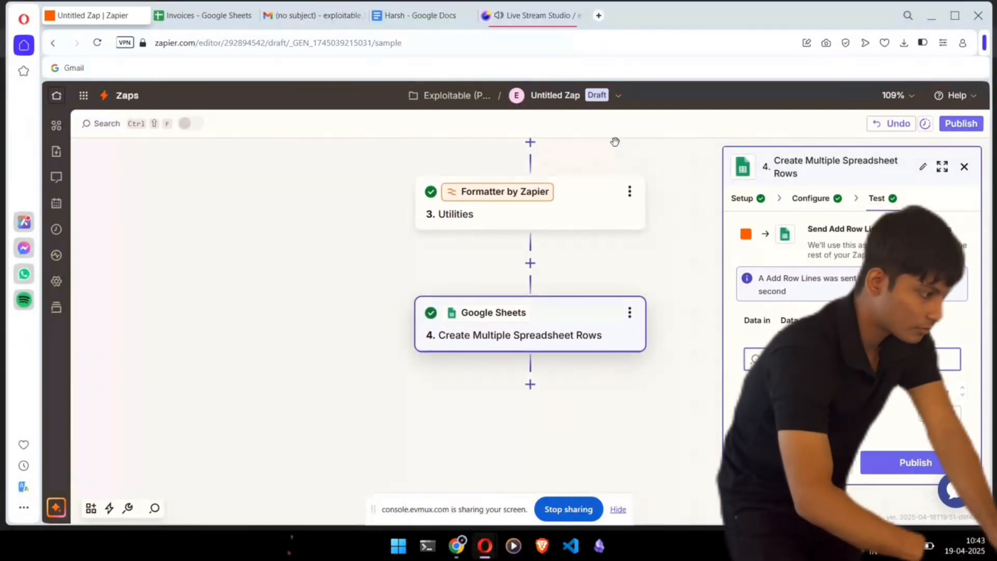
left_click(204, 15)
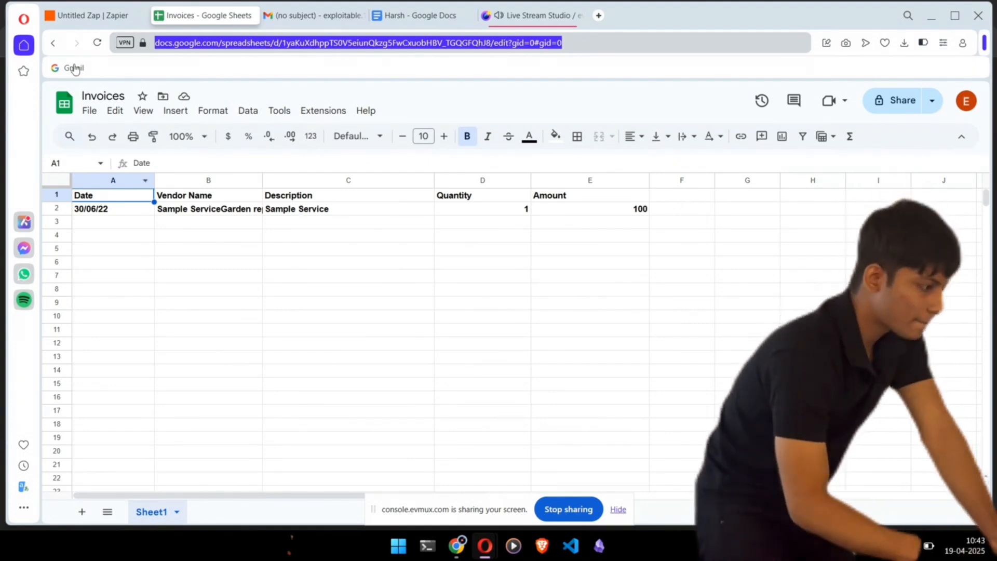
type("`")
key("Escape")
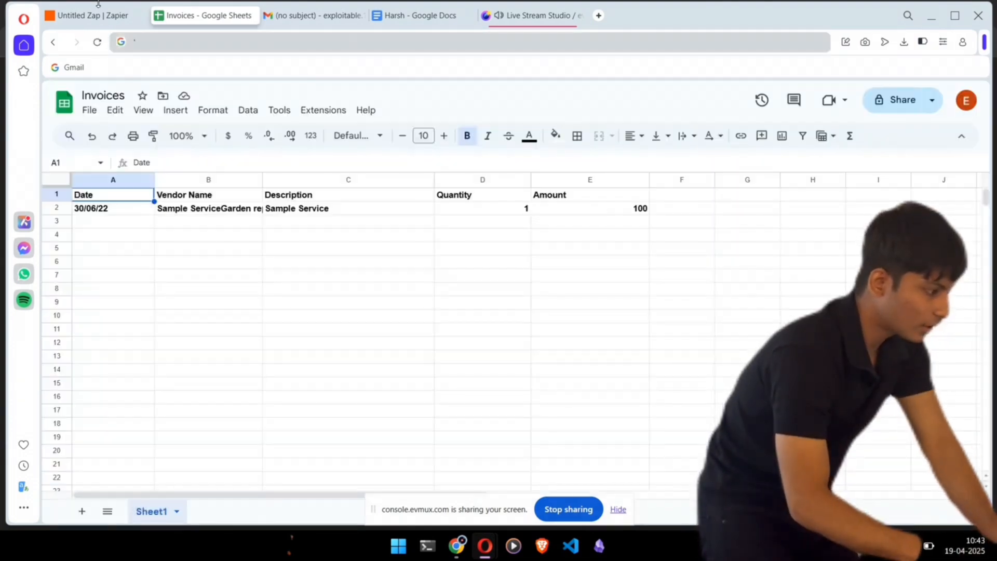
- Return to the Zap editor, publish the Zap and go to the list of Zaps
left_click(101, 12)
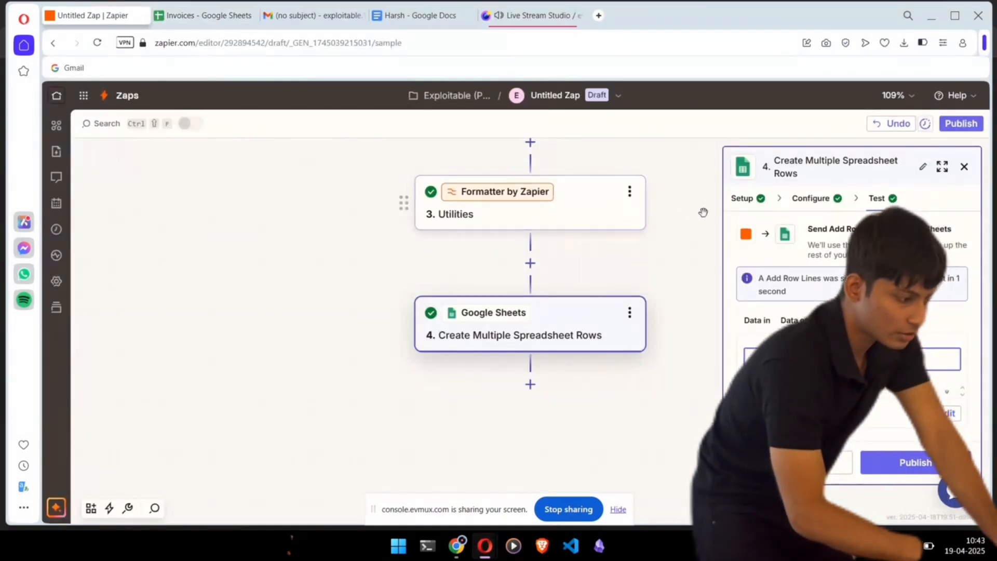
scroll(688, 205, "up", 1)
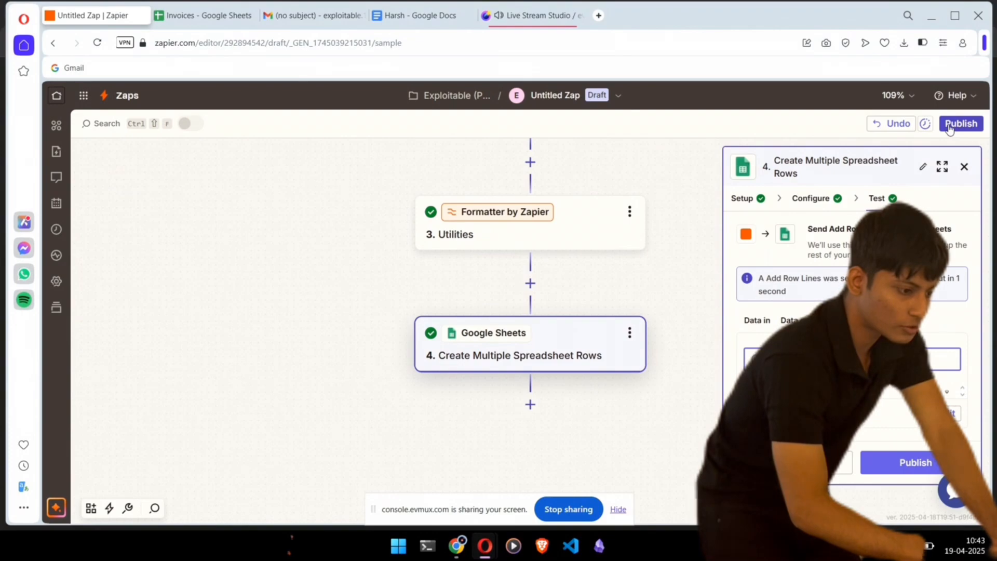
left_click(949, 124)
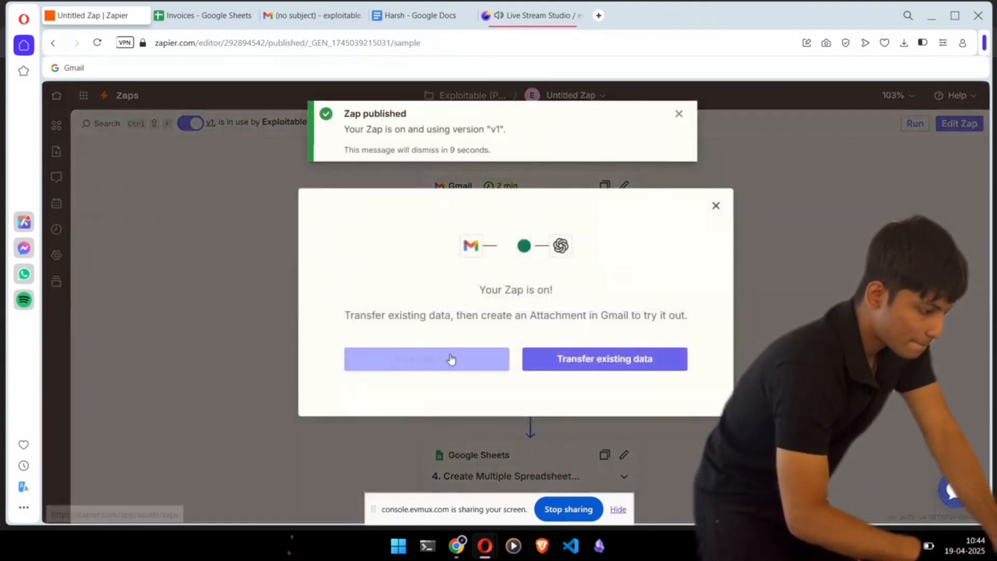
left_click(476, 368)
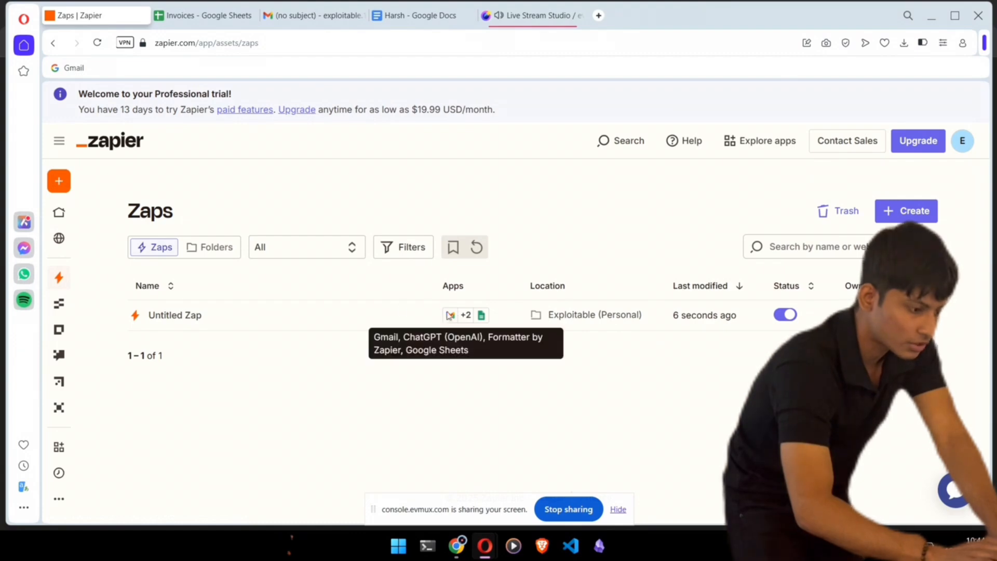
left_click(291, 16)
left_click(312, 172)
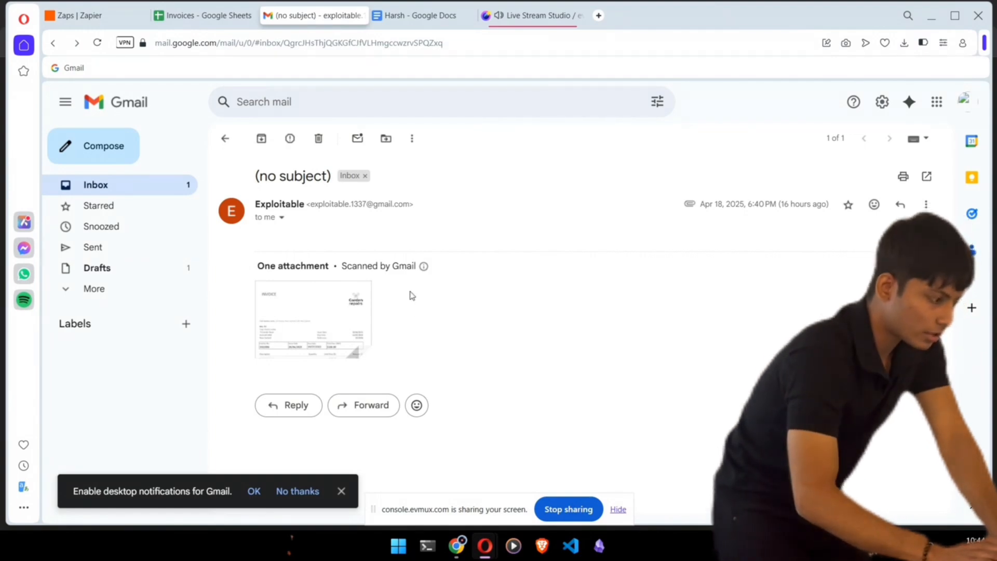
left_click(121, 187)
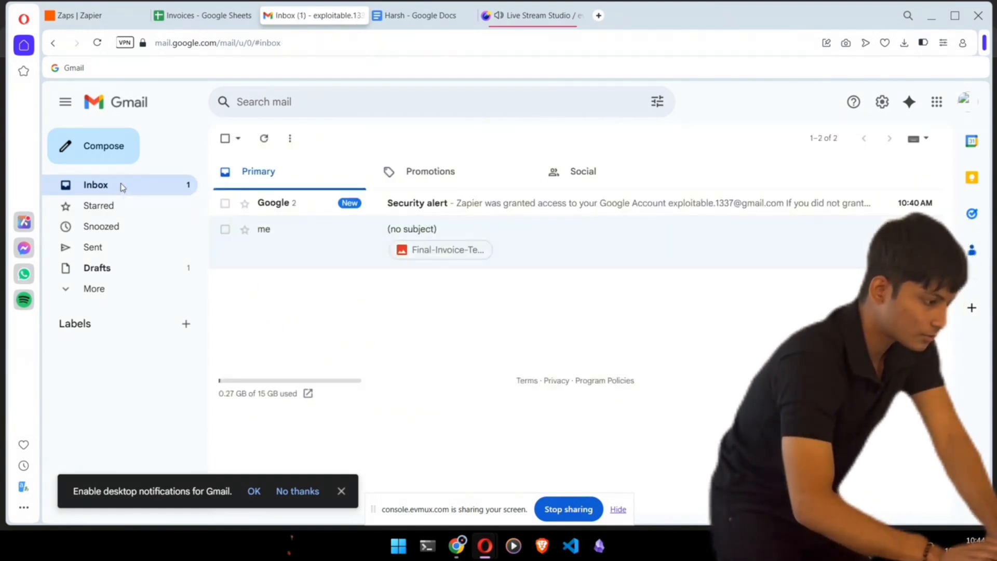
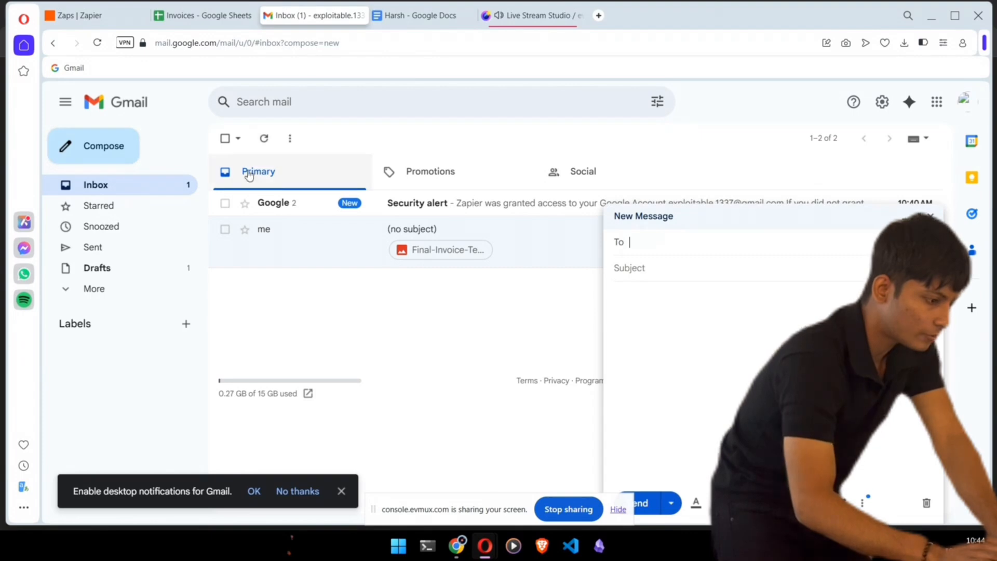
type("exp")
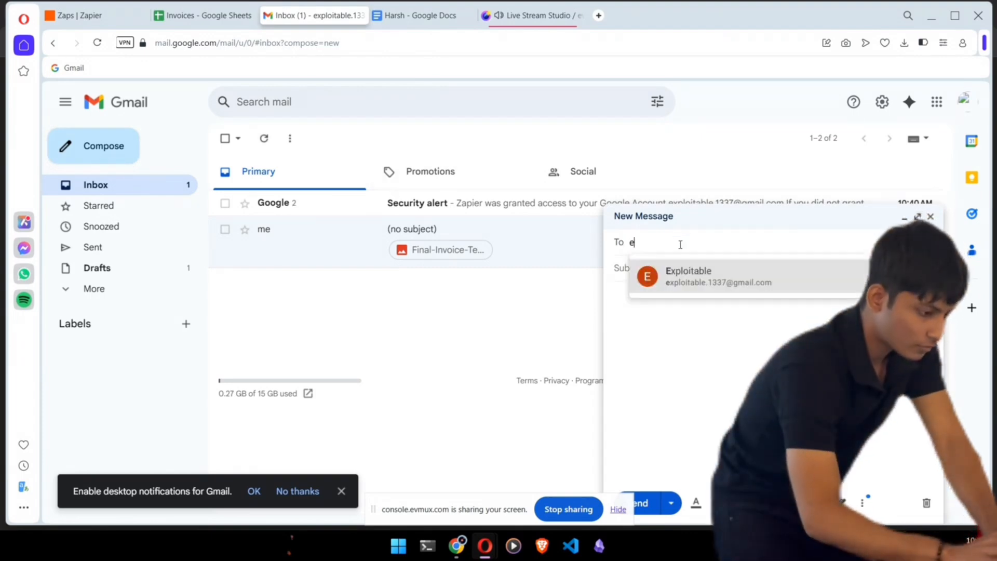
left_click(705, 278)
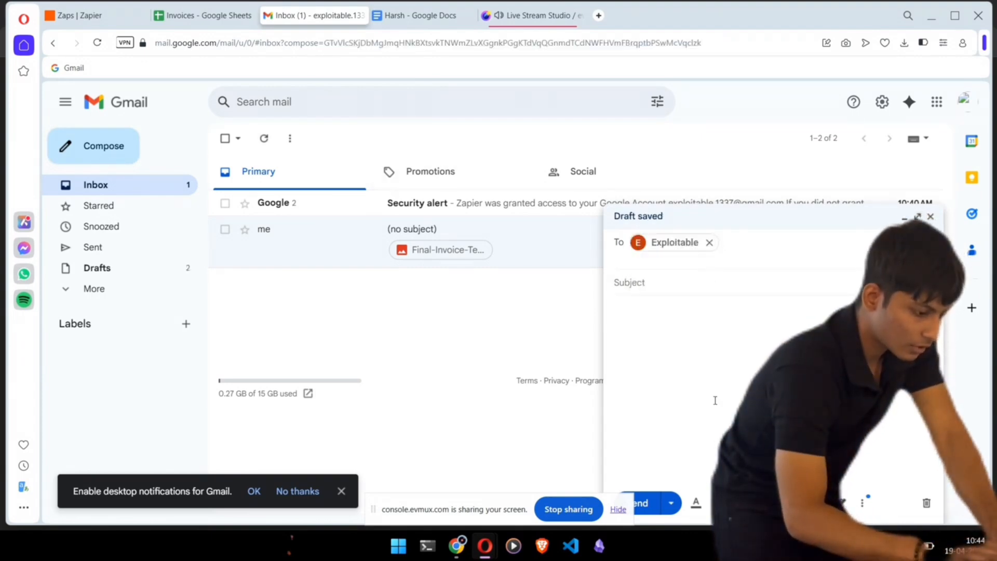
- Attach the image invoice-template-us-dexter-750px from the Pictures folder and send the email
key("Tab")
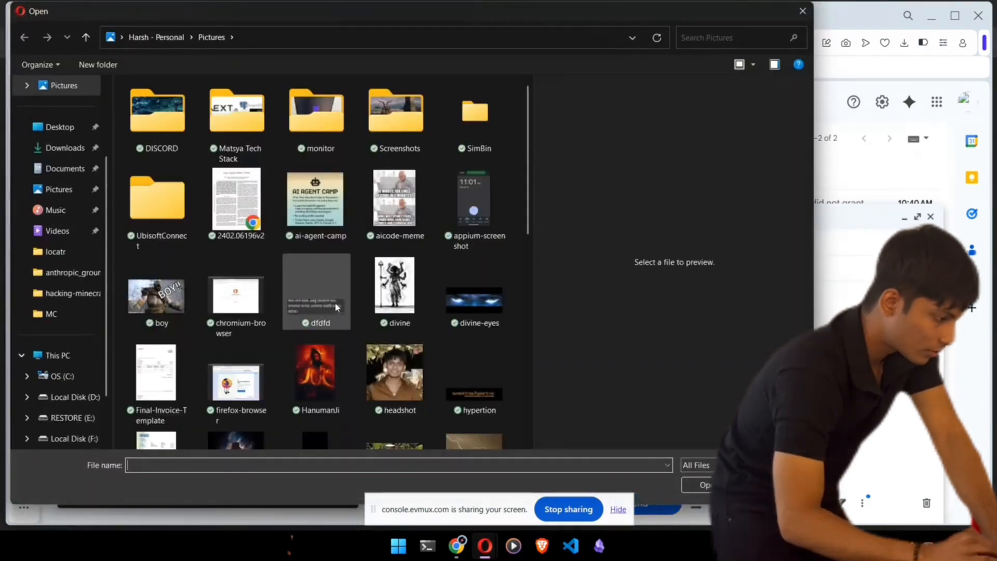
scroll(335, 307, "down", 3)
left_click(164, 224)
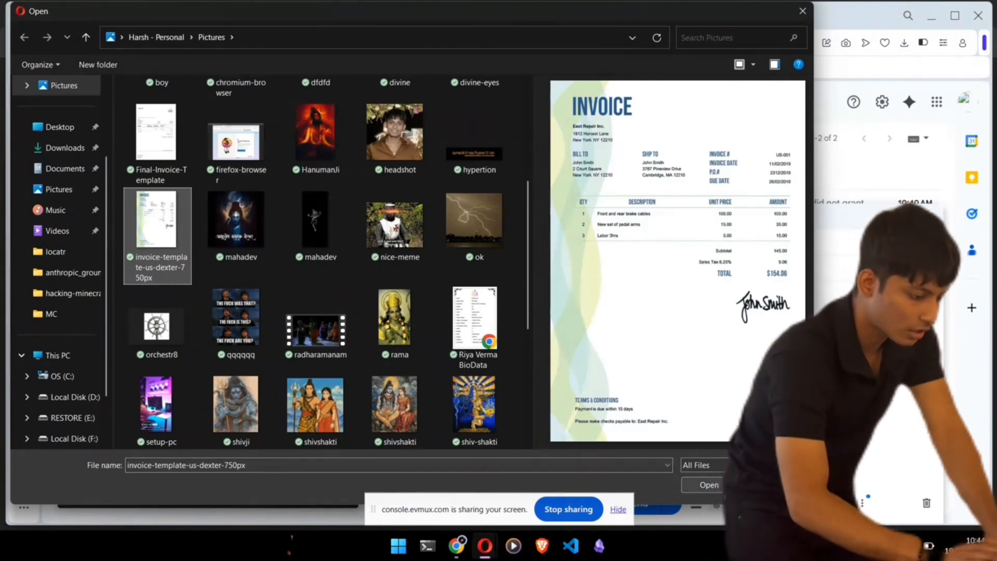
left_click(703, 485)
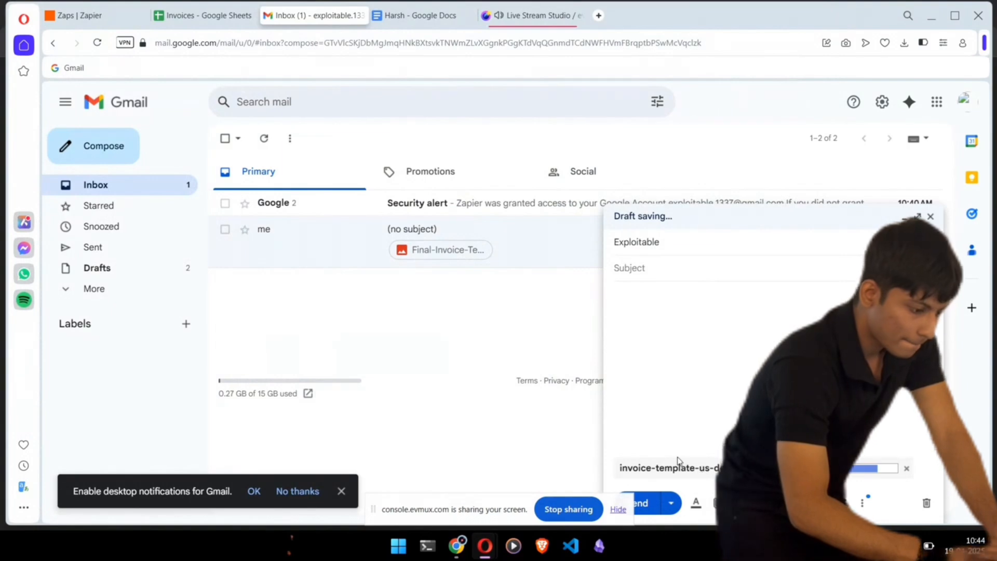
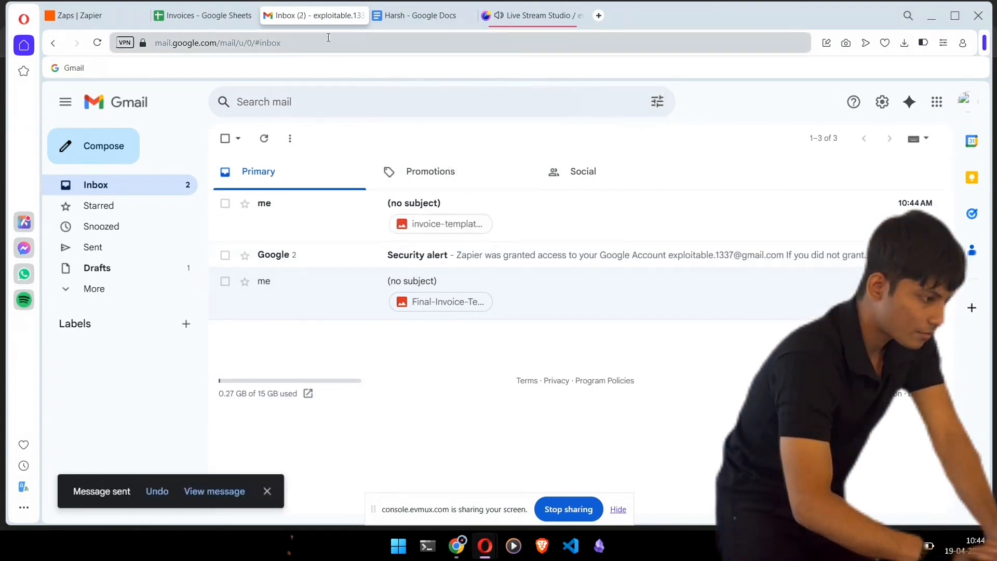
- Switch back to Zapier and open the Zap history to look at the Zap runs
left_click(73, 17)
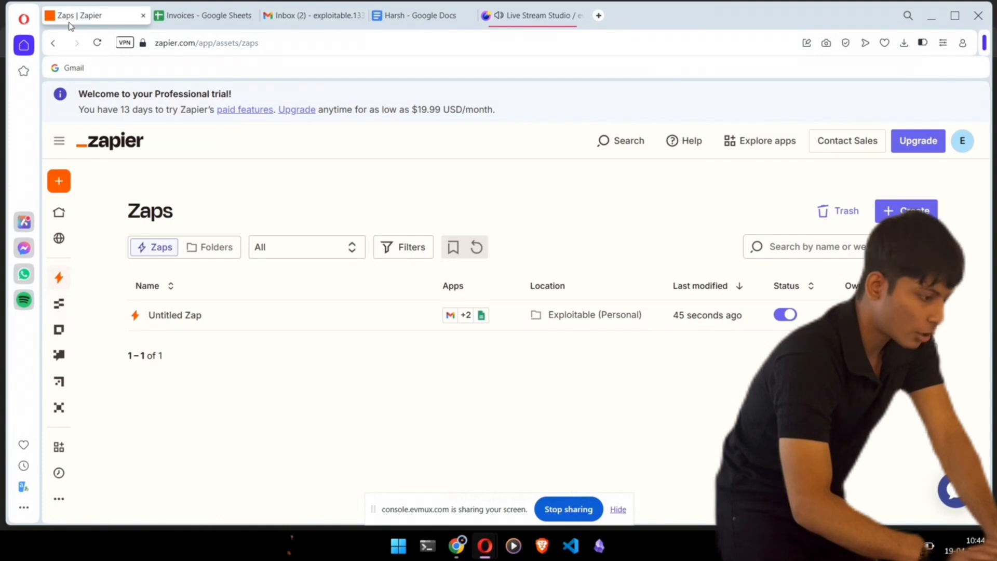
mouse_move(64, 431)
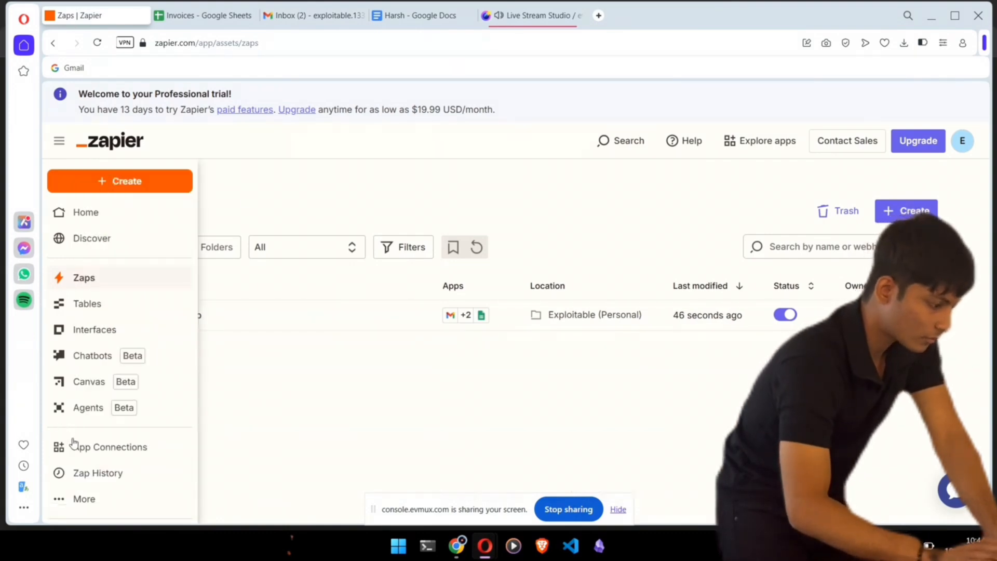
left_click(102, 473)
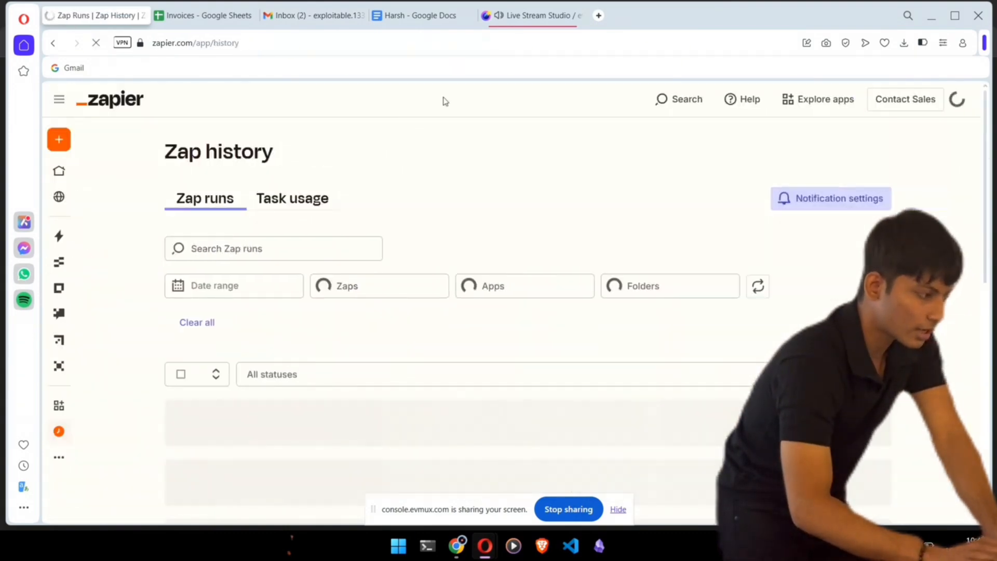
- Check the Invoices spreadsheet and the Gmail inbox for the sent invoice's processing, and return to the Zap history
mouse_move(222, 14)
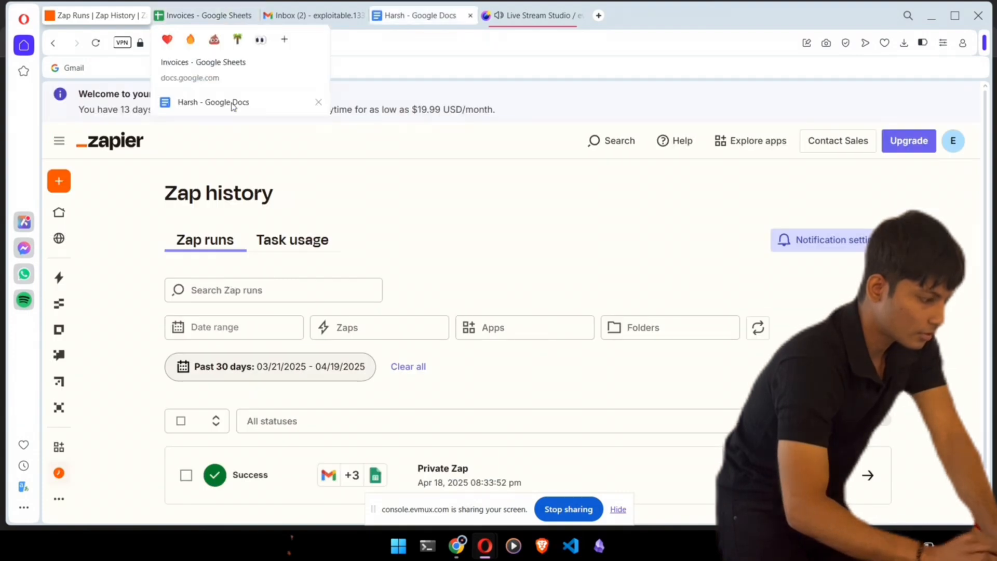
left_click(179, 15)
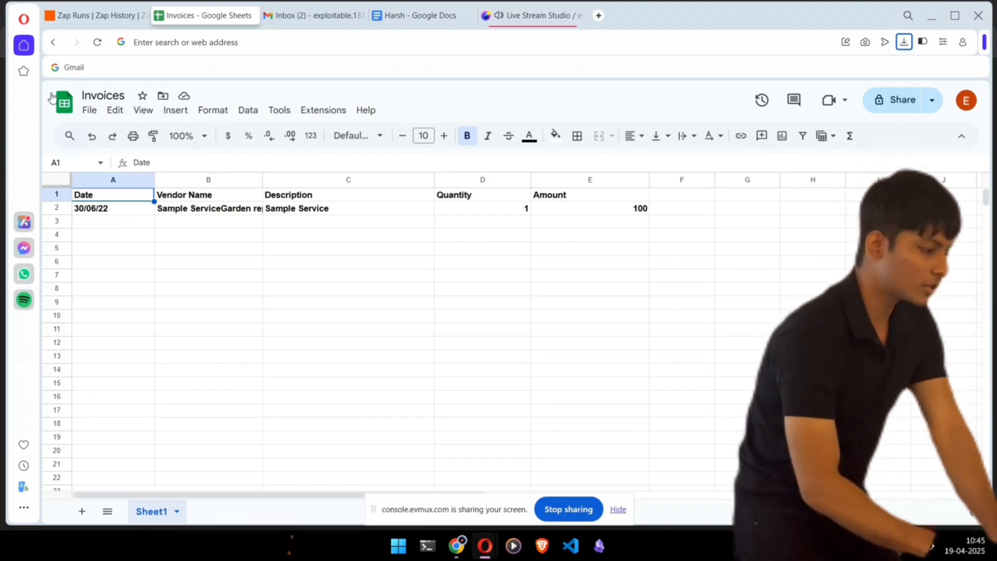
left_click(316, 17)
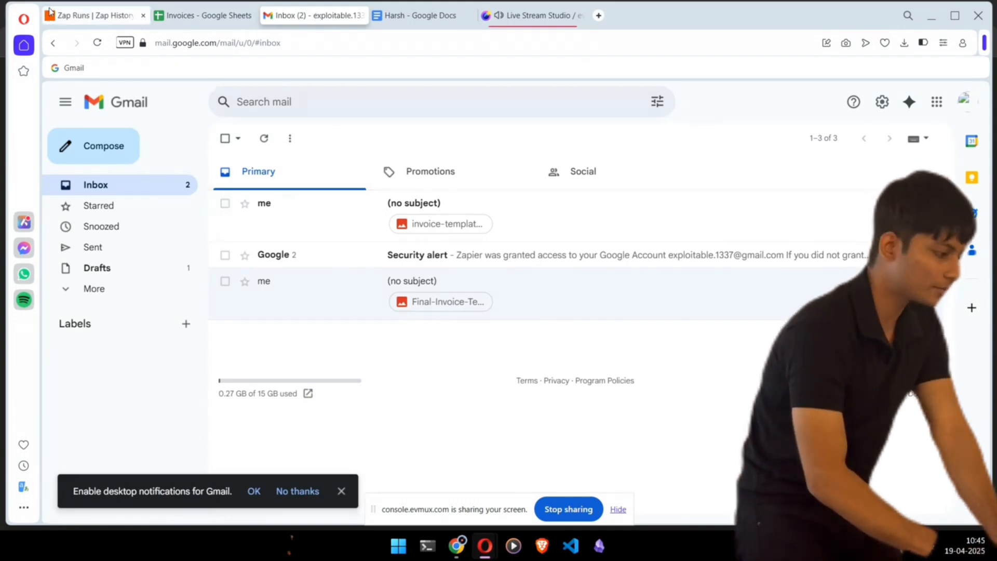
left_click(78, 21)
left_click(195, 21)
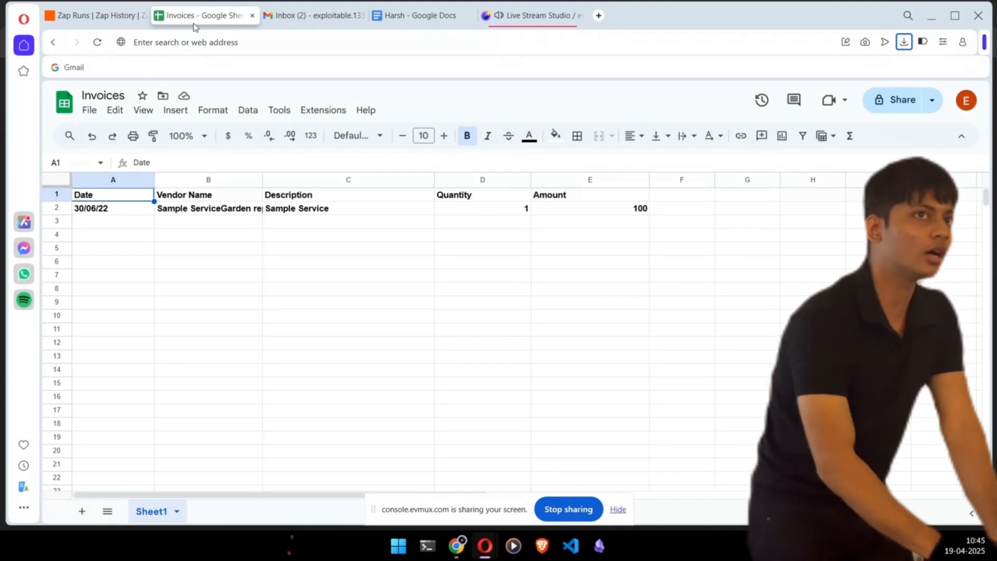
left_click(89, 16)
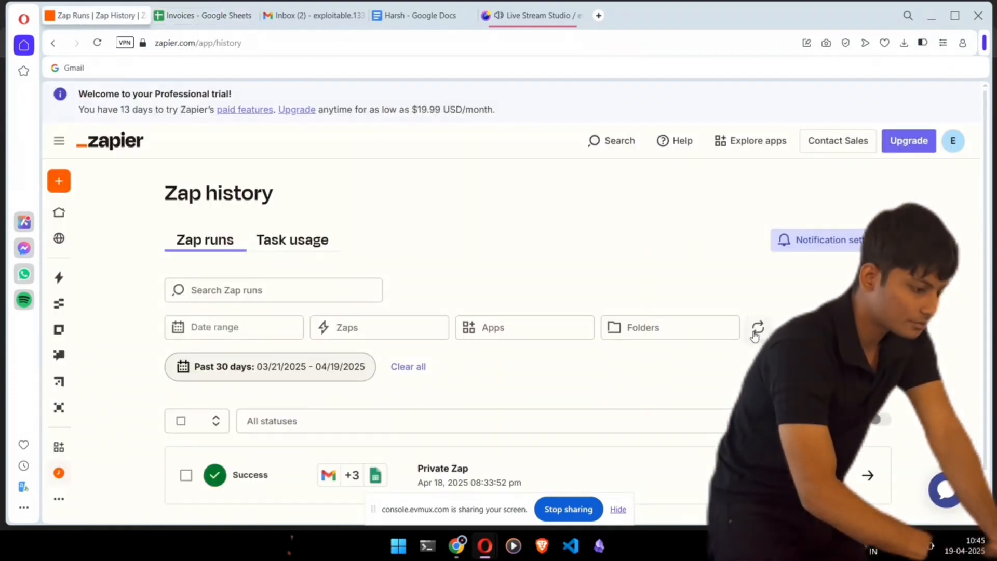
- Check the Invoices spreadsheet for new rows, refresh the Zap runs in Zapier's Zap history, and return to the spreadsheet
scroll(754, 336, "down", 1)
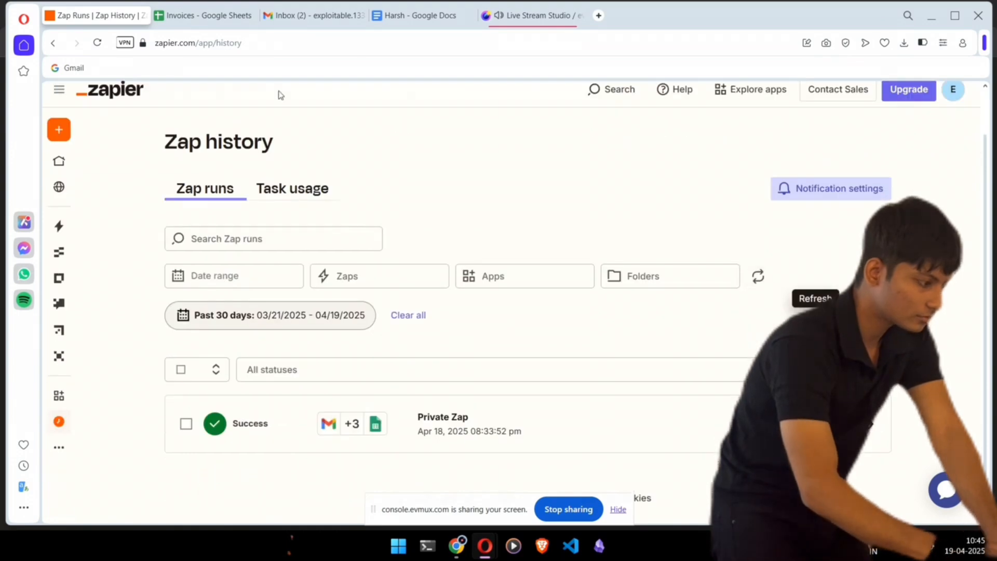
left_click(190, 15)
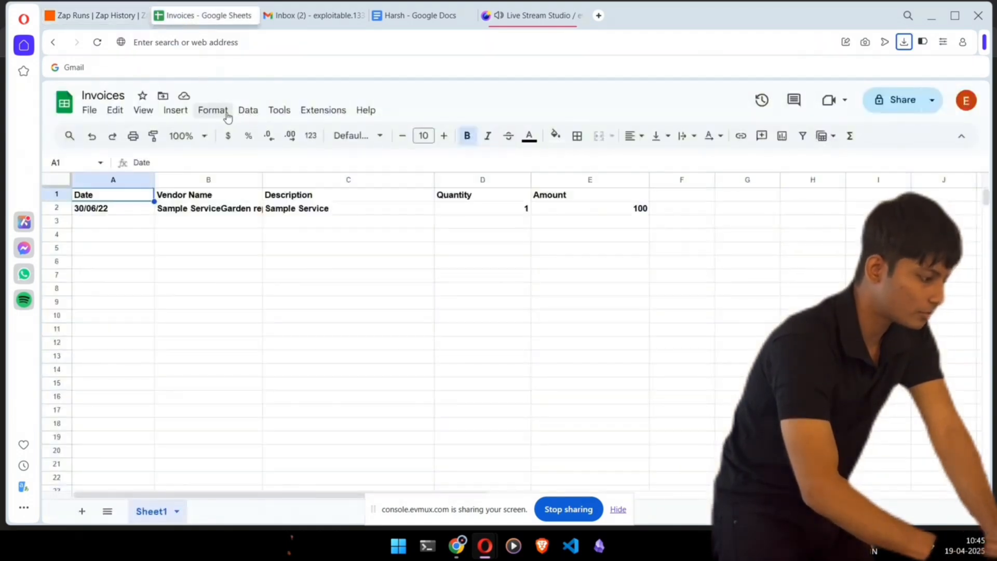
left_click(100, 16)
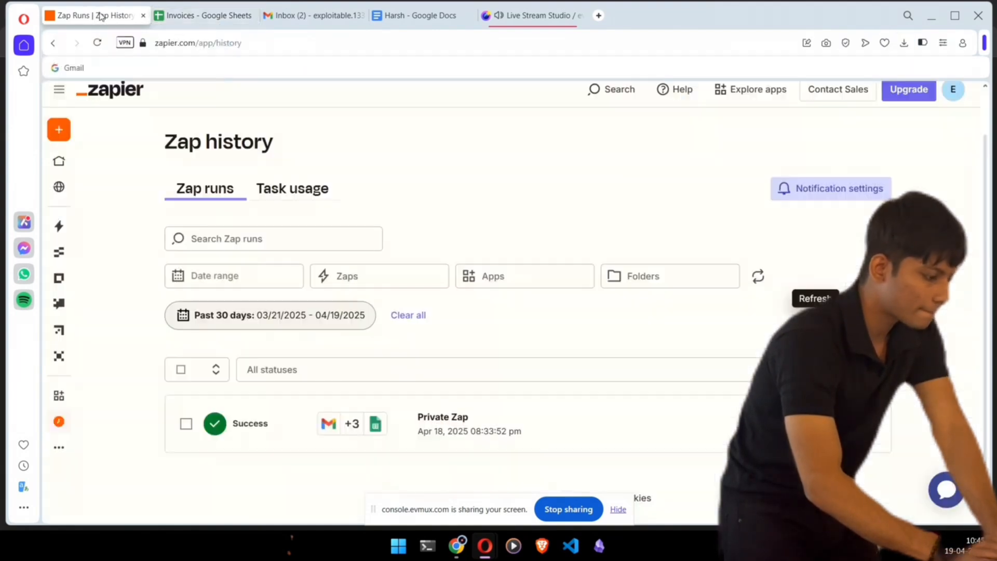
left_click(754, 289)
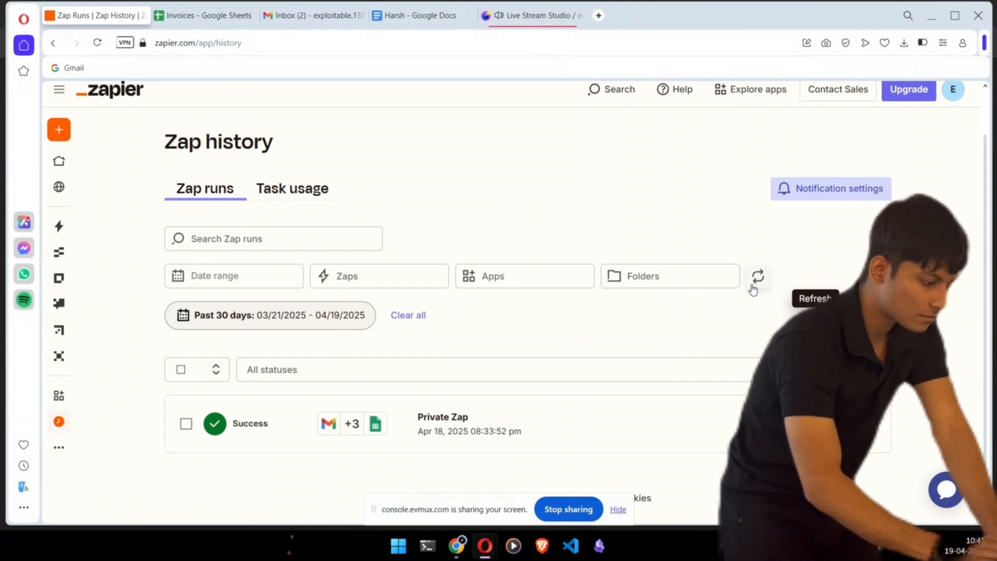
left_click(754, 290)
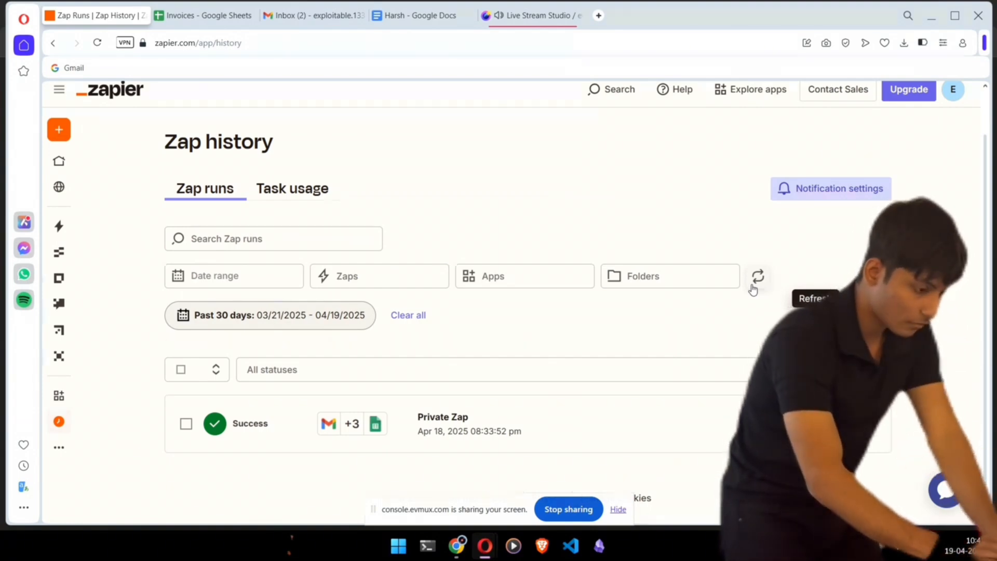
left_click(754, 289)
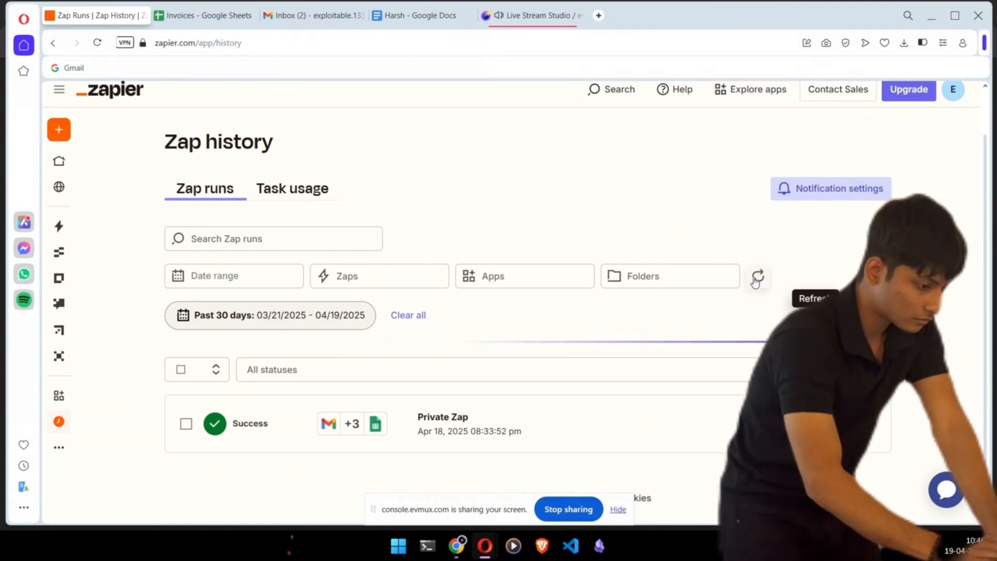
left_click(207, 26)
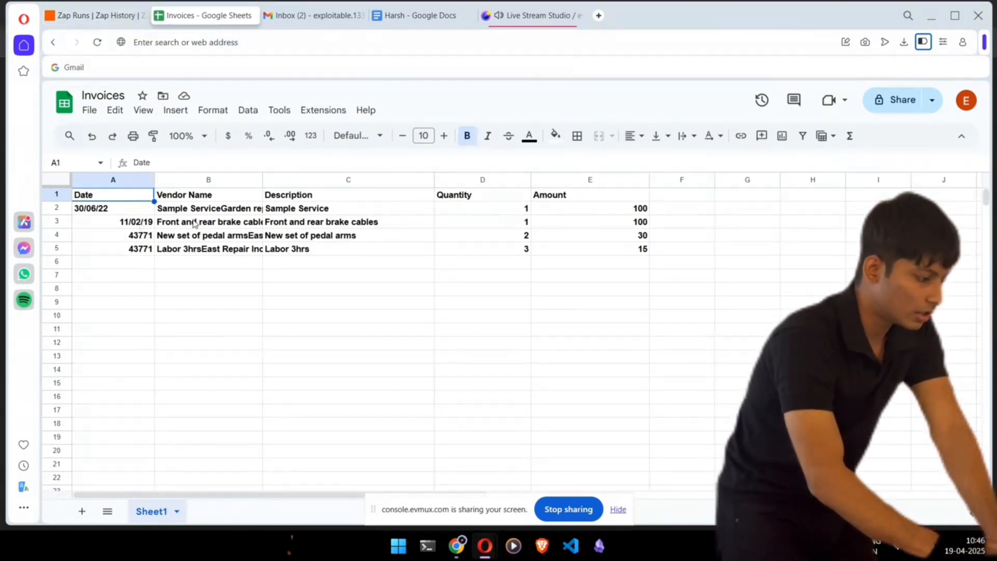
- Format cell A4 in the Invoices sheet's Date column with the Date number format
left_click(116, 238)
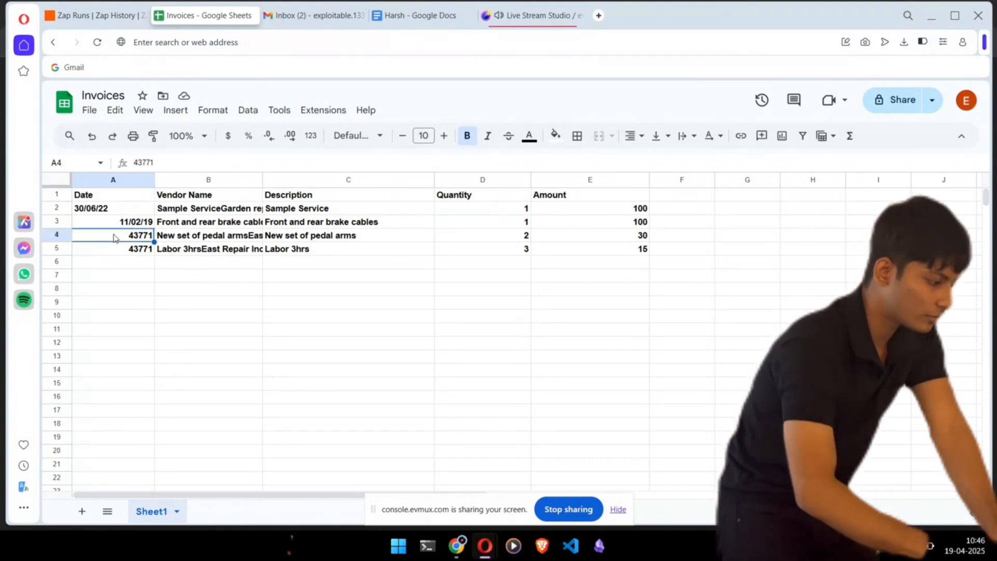
double_click(114, 236)
double_click(139, 234)
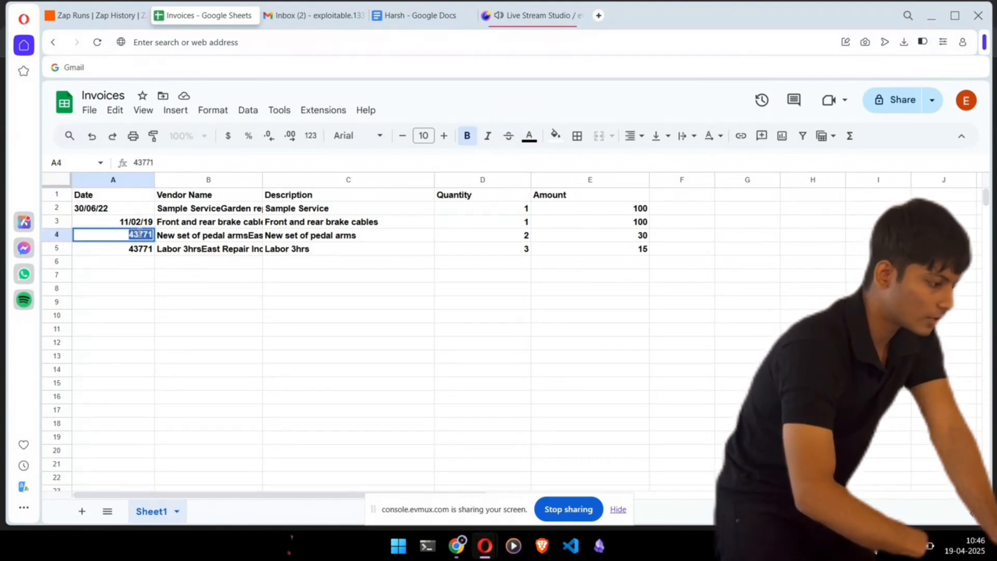
left_click(225, 112)
mouse_move(260, 165)
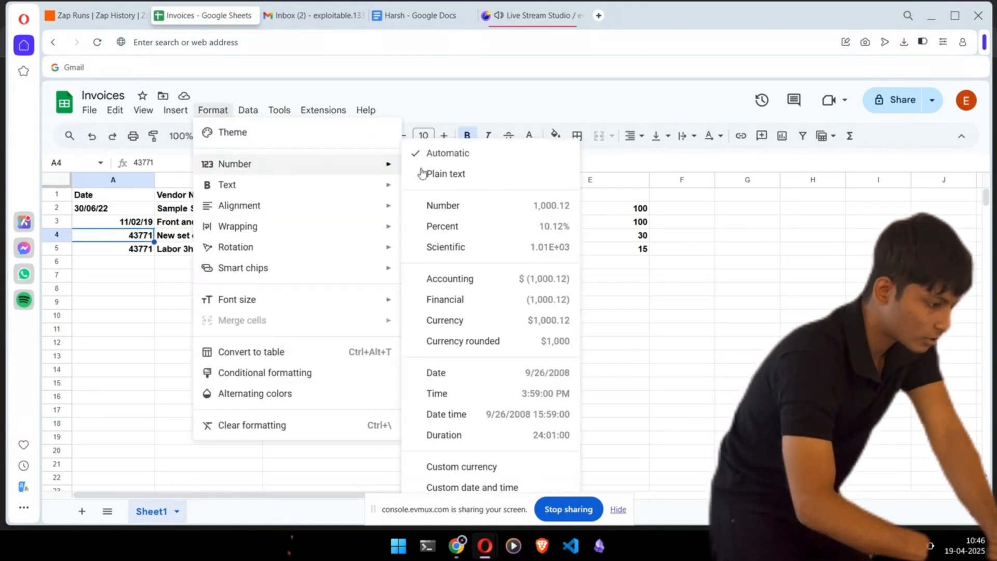
left_click(451, 378)
left_click(235, 237)
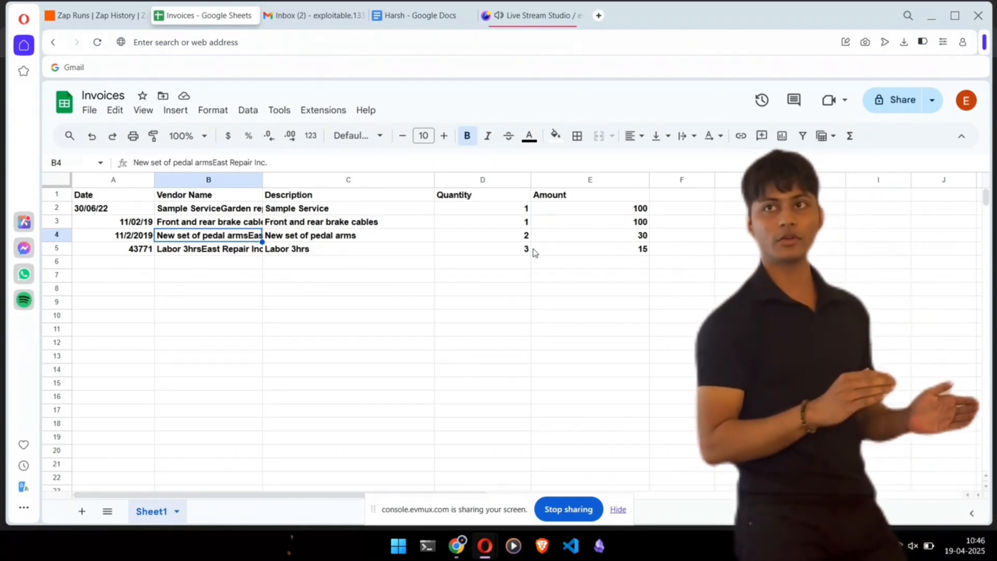
- Switch to Zapier, open the Untitled Zap from the list of Zaps, and show its Google Sheets step's configuration in a widened pane
left_click(96, 15)
mouse_move(71, 187)
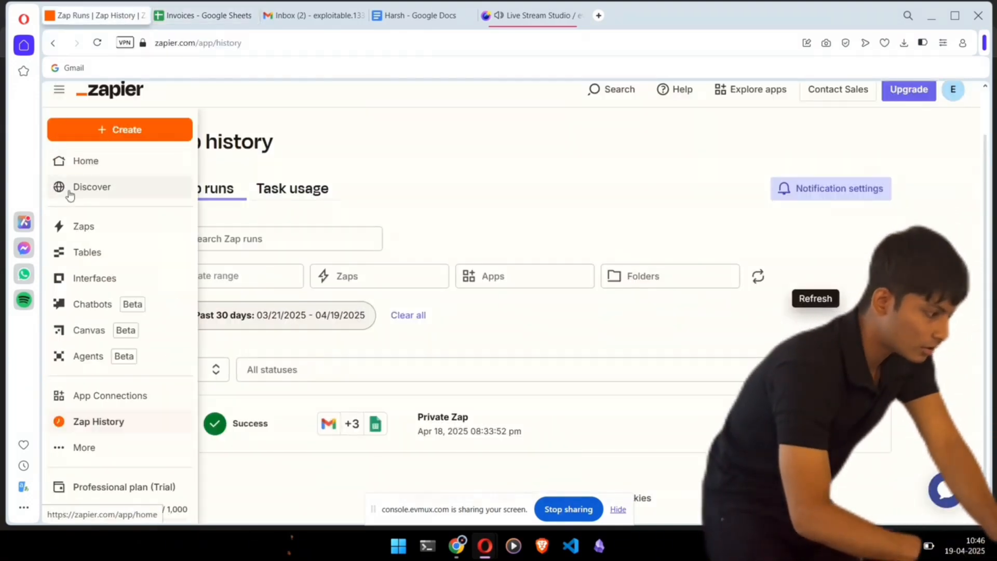
left_click(77, 229)
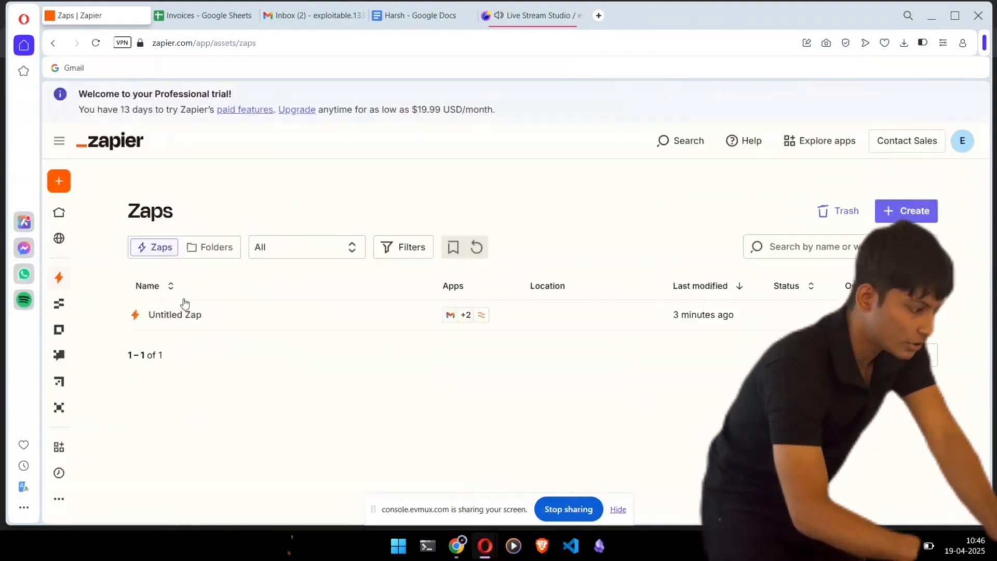
left_click(196, 321)
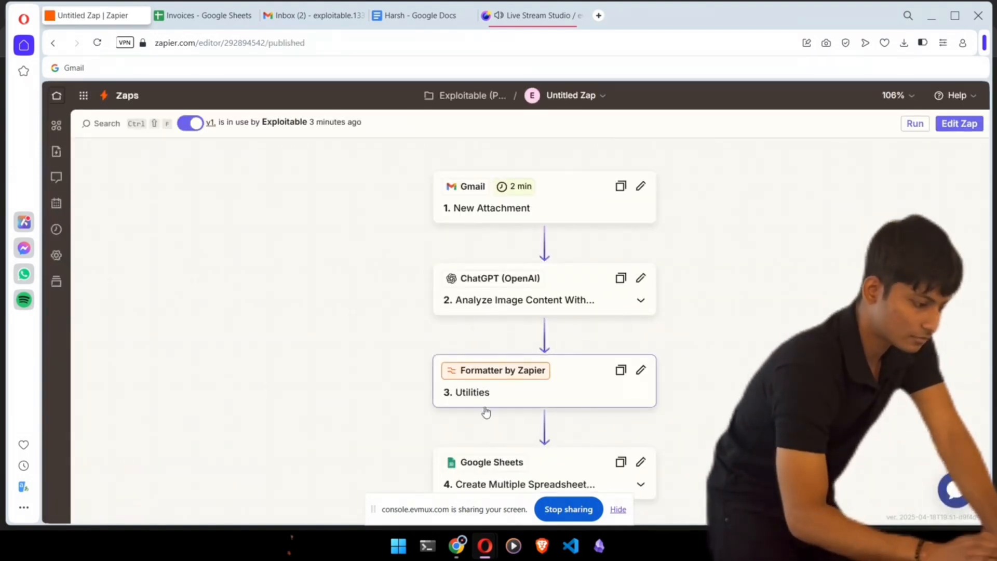
scroll(486, 413, "down", 1)
left_click(533, 466)
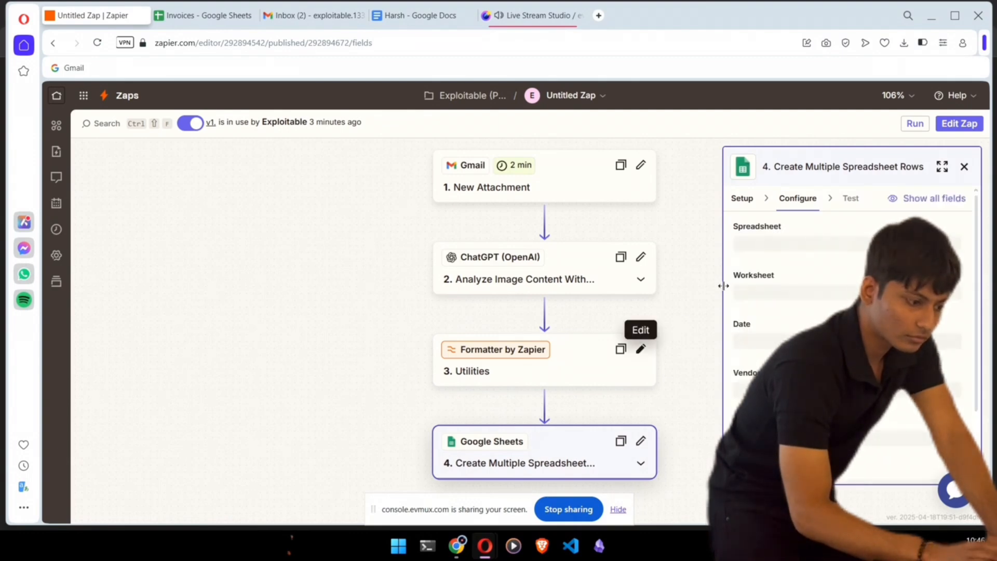
left_click_drag(723, 285, 659, 283)
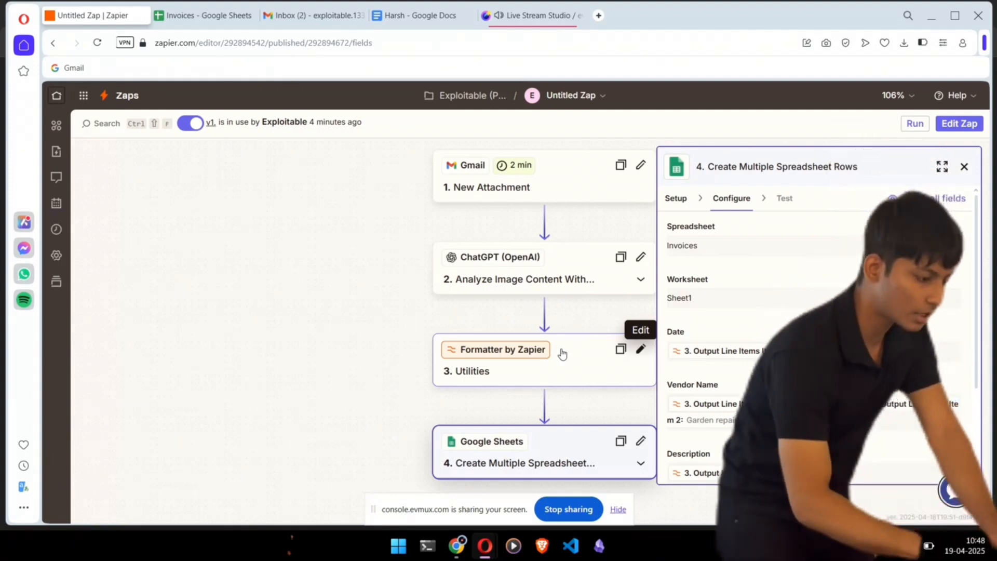
- Start editing the Zap and add a Filter step between the Gmail trigger and the ChatGPT step
left_click(960, 124)
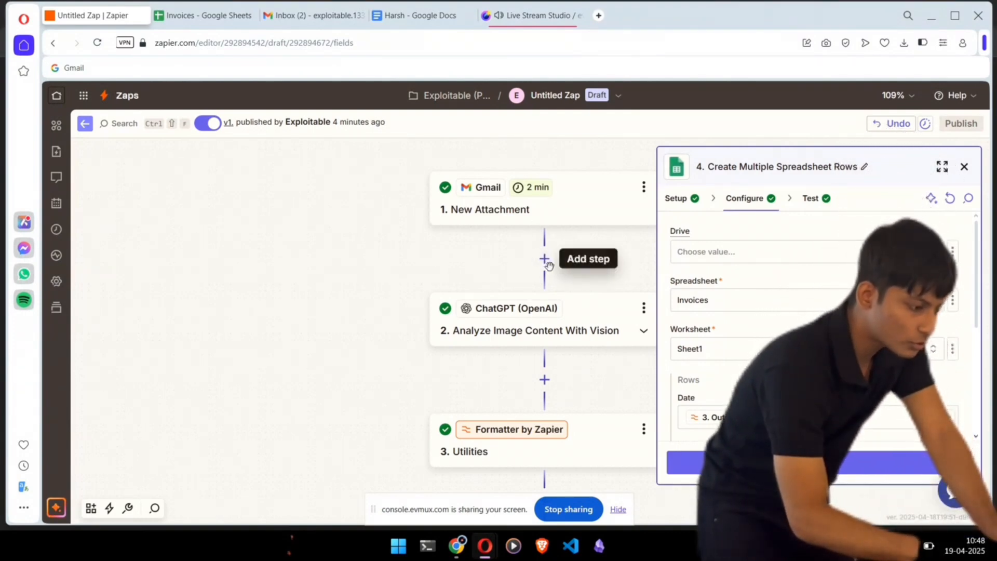
left_click(544, 258)
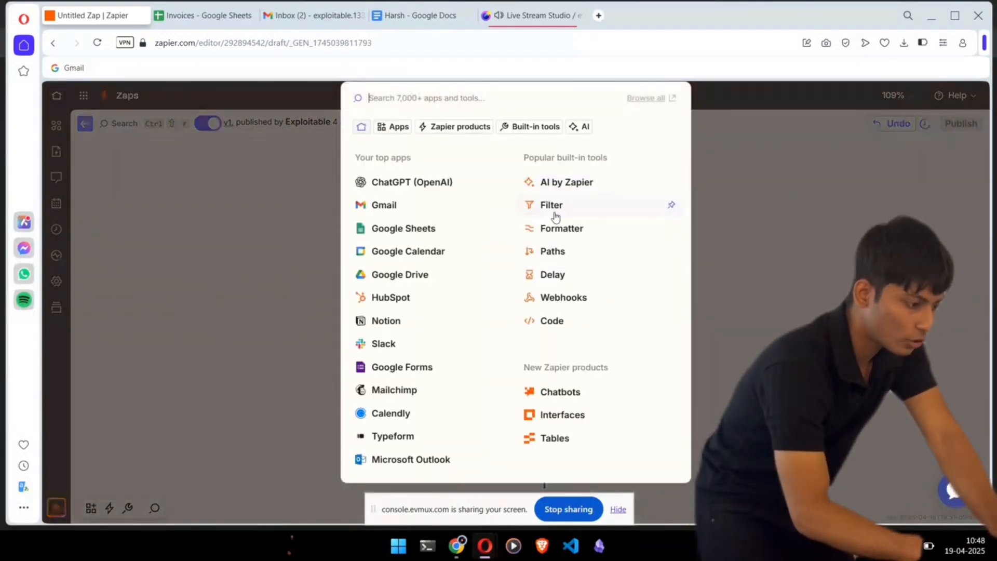
left_click(555, 211)
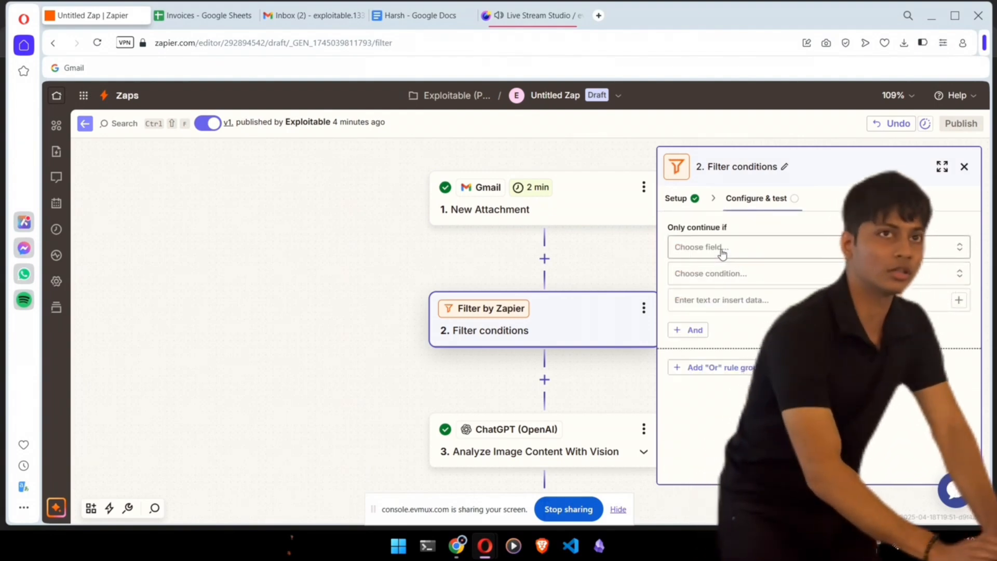
- Set the filter to continue only if the Gmail Attachment field meets the condition Exists
left_click(721, 251)
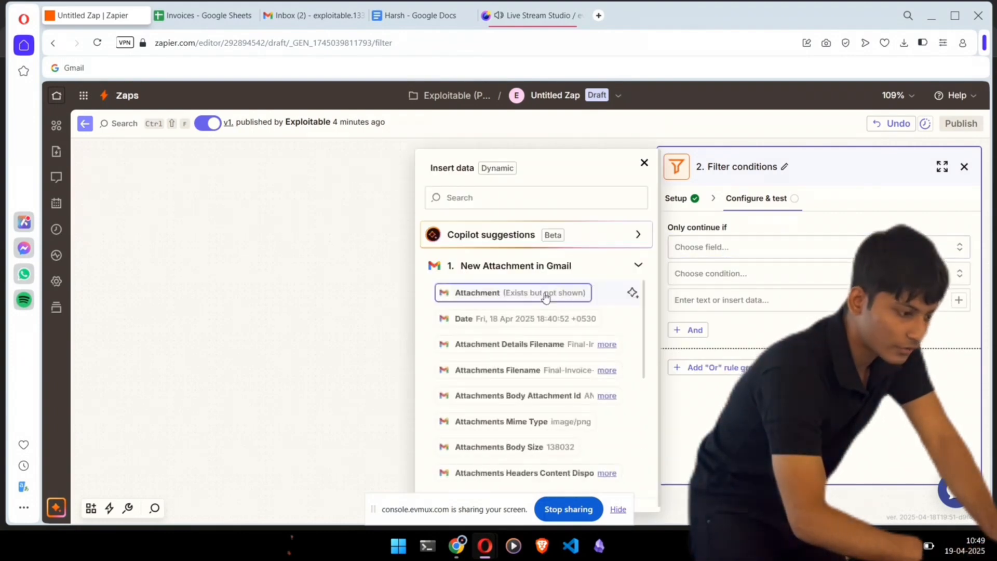
left_click(546, 294)
left_click(734, 283)
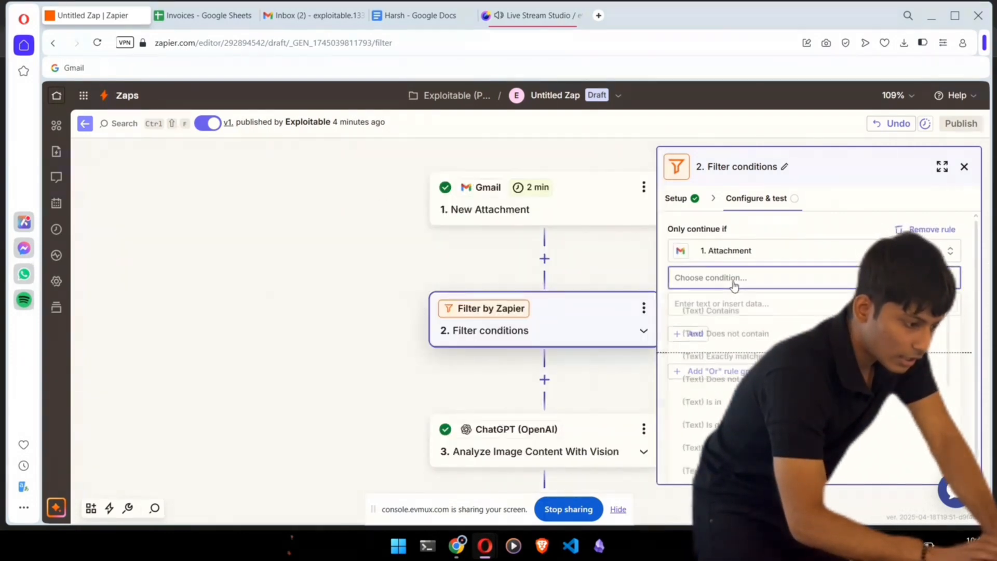
scroll(732, 330, "down", 5)
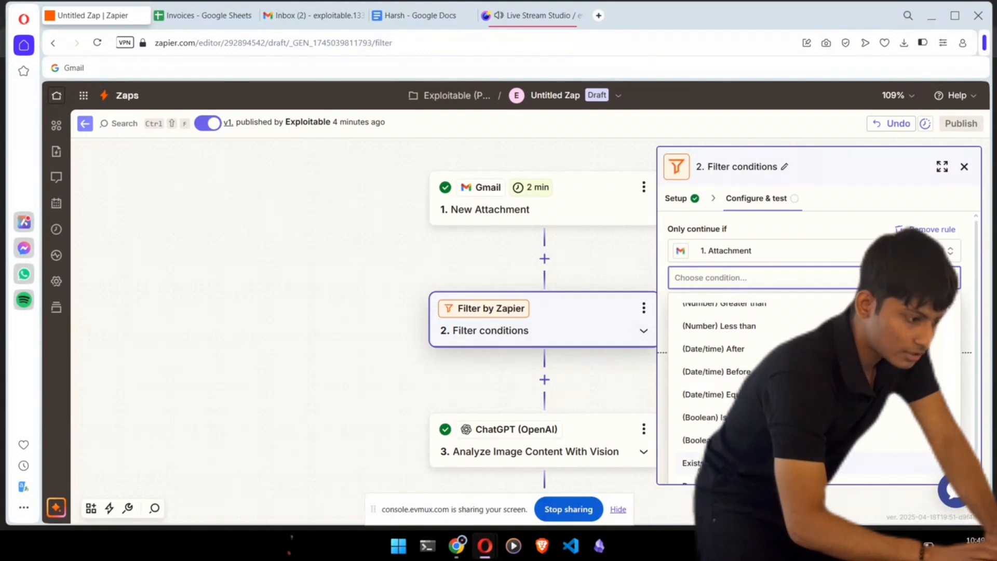
left_click(693, 463)
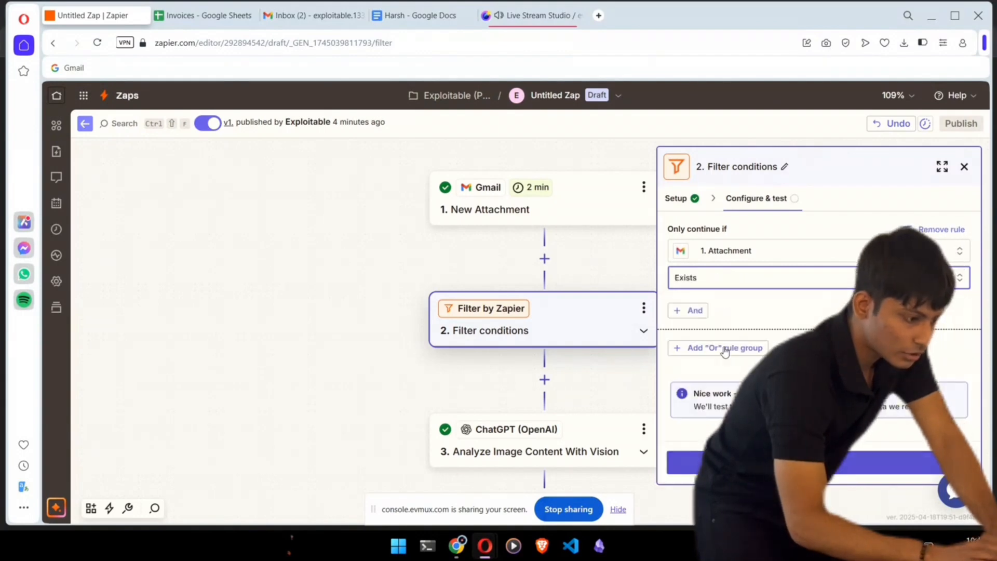
- Add an And rule with Attachments Mime Type, (Text) Starts with and image/, and continue past the filter step
left_click(690, 313)
left_click(713, 337)
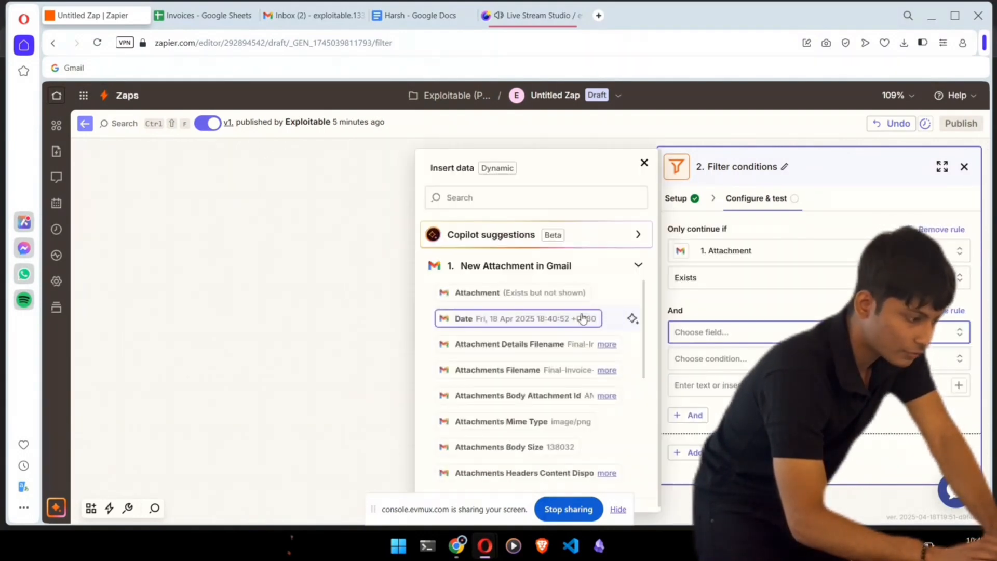
left_click(517, 422)
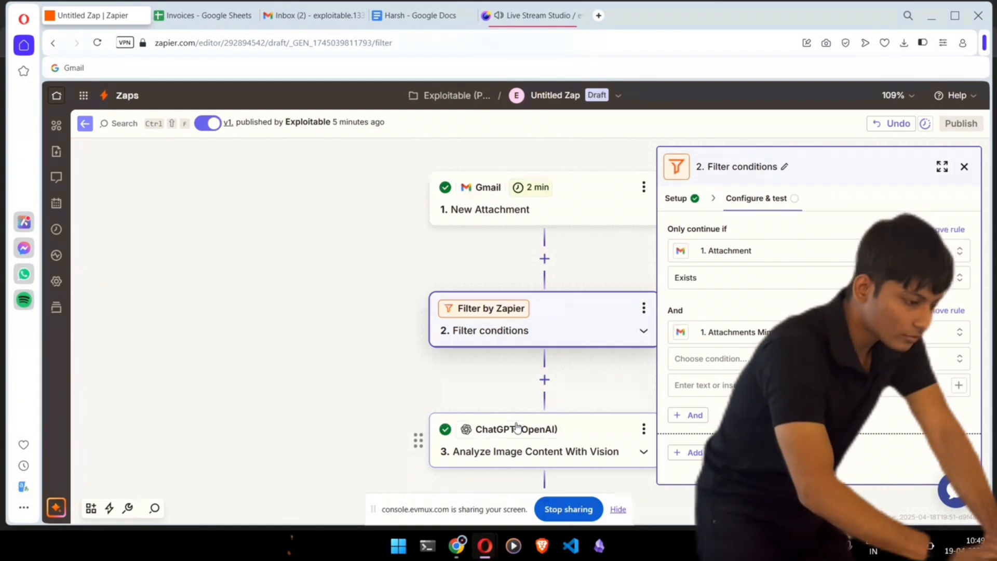
left_click(740, 359)
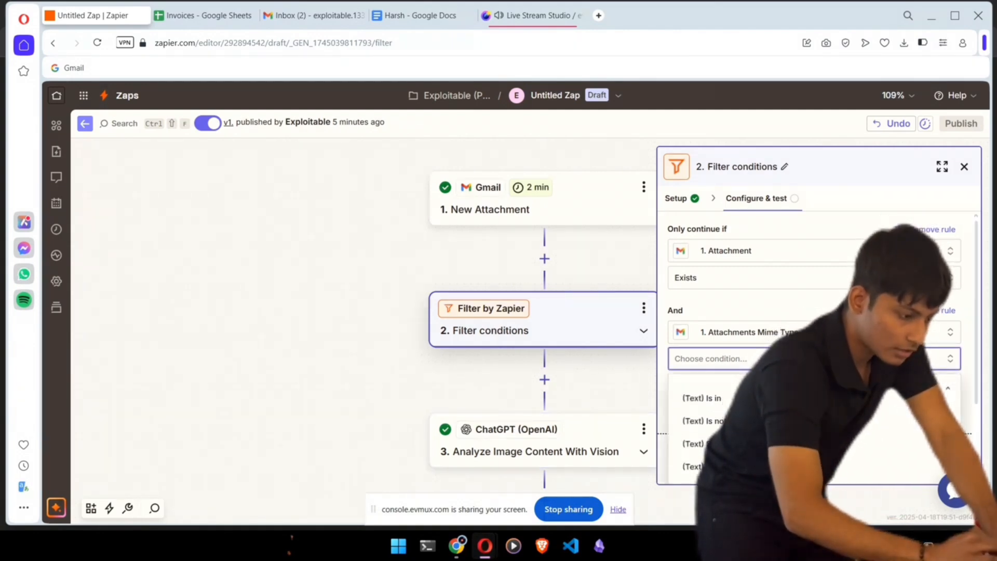
left_click(717, 424)
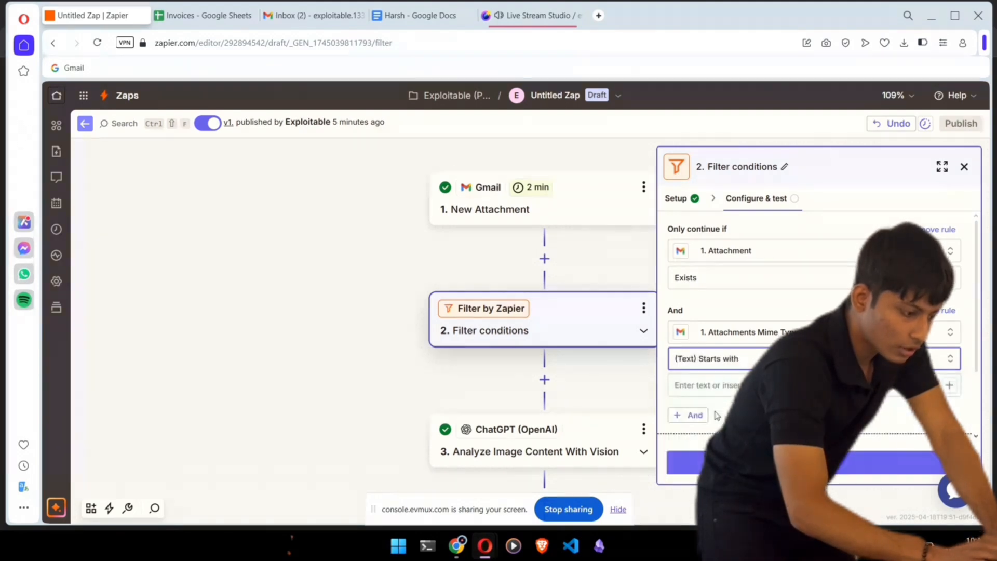
left_click(724, 380)
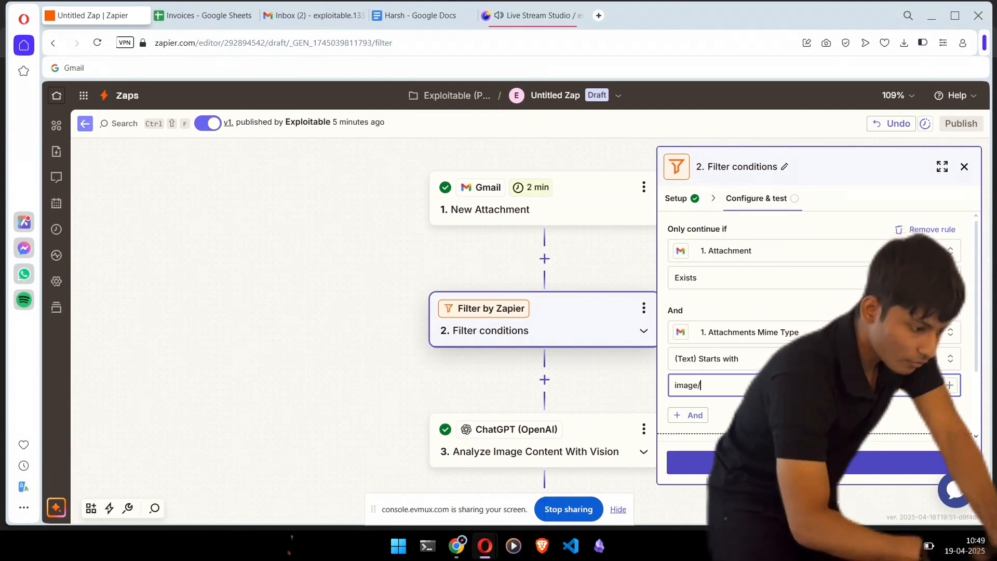
left_click(790, 463)
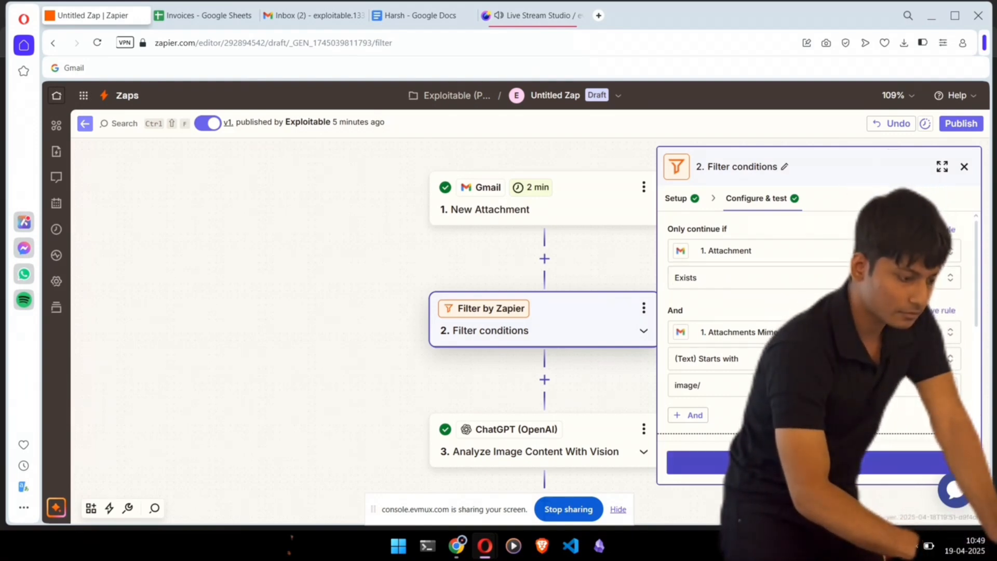
left_click(814, 462)
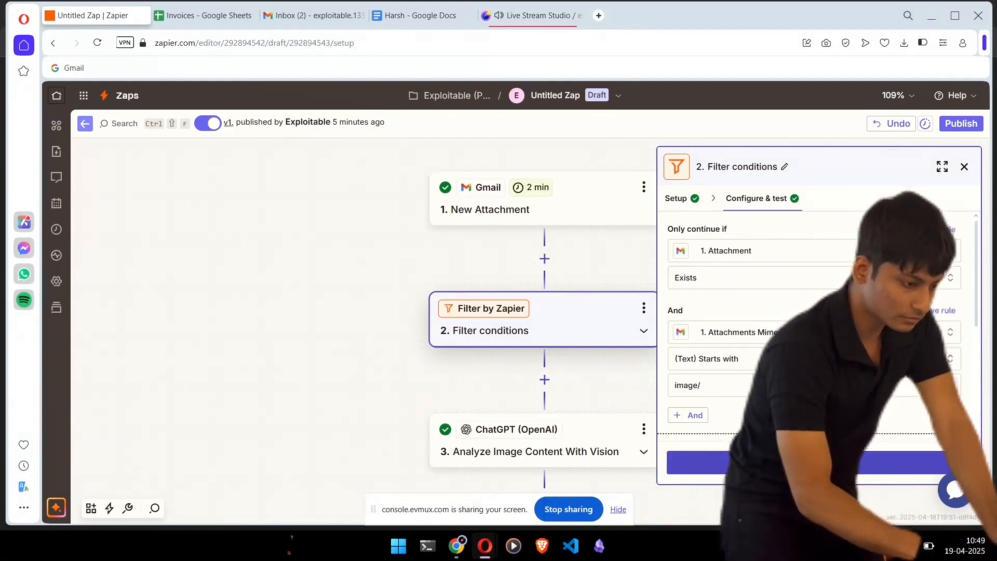
- Publish the edited Zap as a new version named v2
left_click(961, 123)
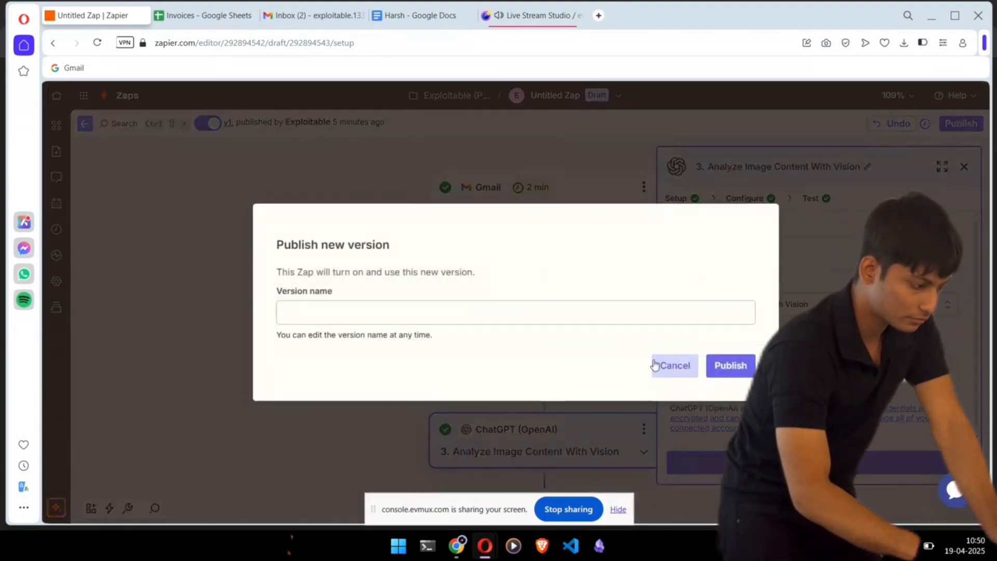
left_click(589, 315)
type("v2")
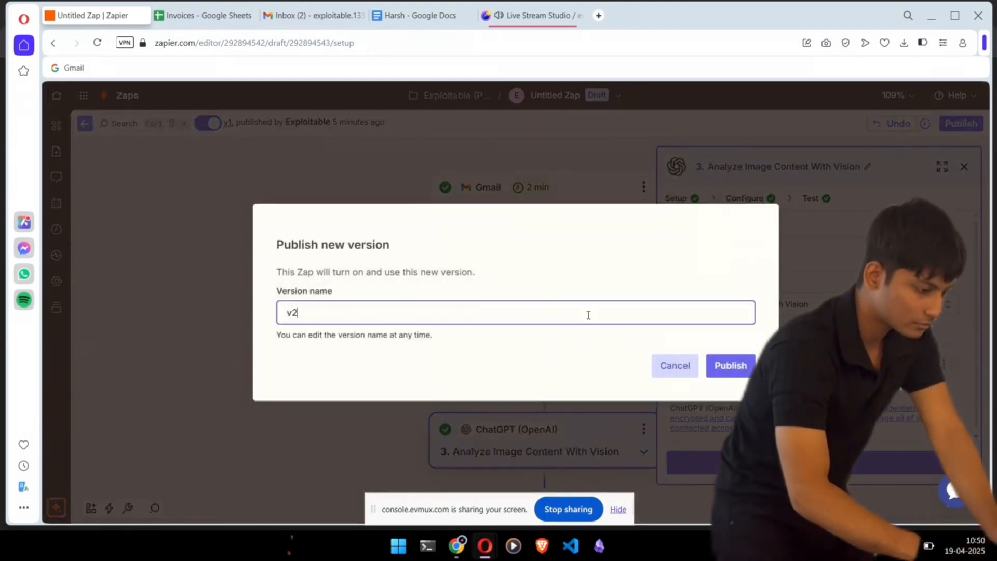
left_click(733, 366)
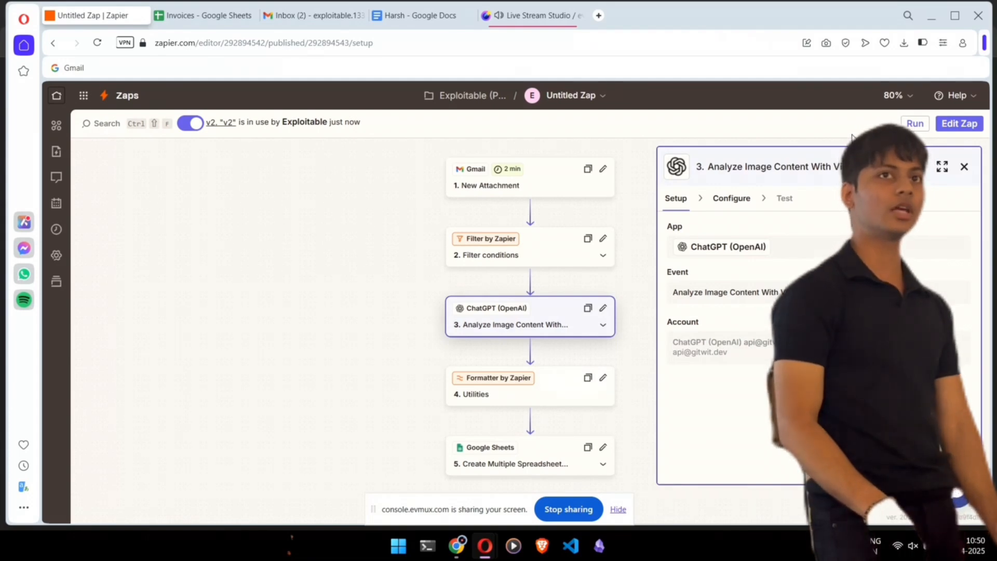
key("alt")
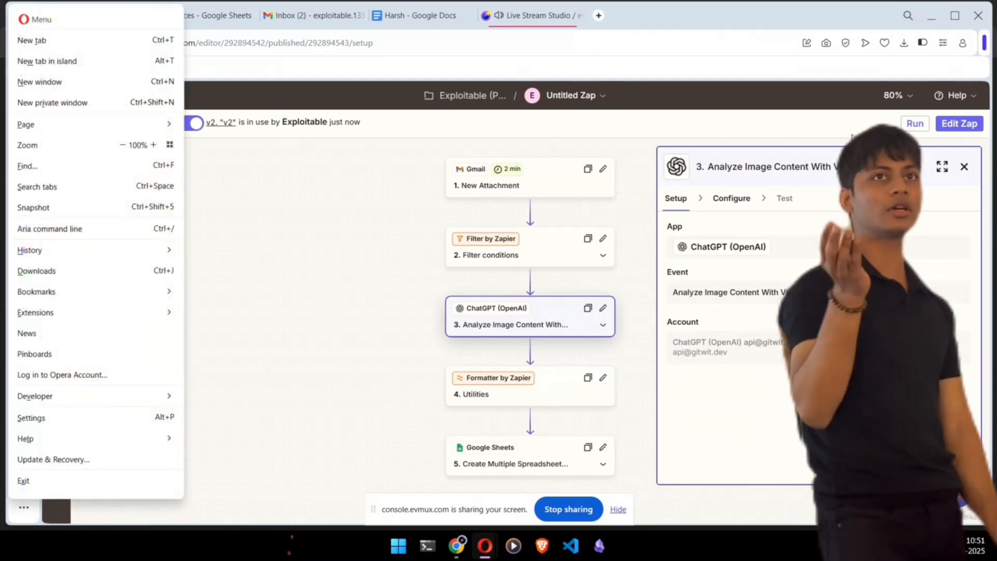